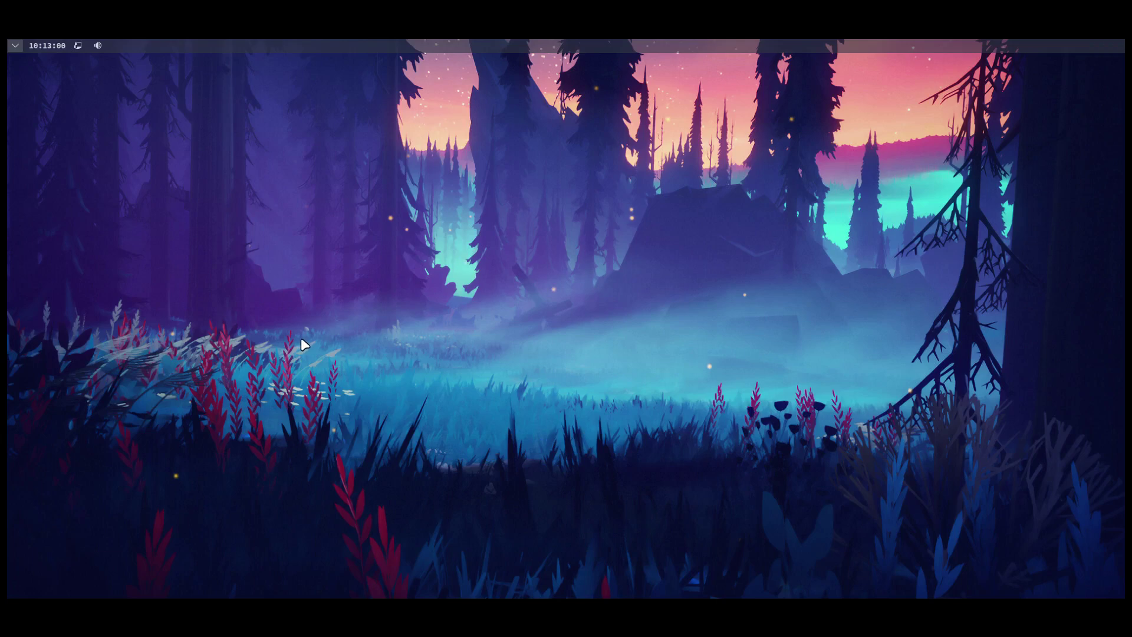
Step: Open and close the Status Center, then end the theDesk session from the Gateway launcher
mouse_move(9, 48)
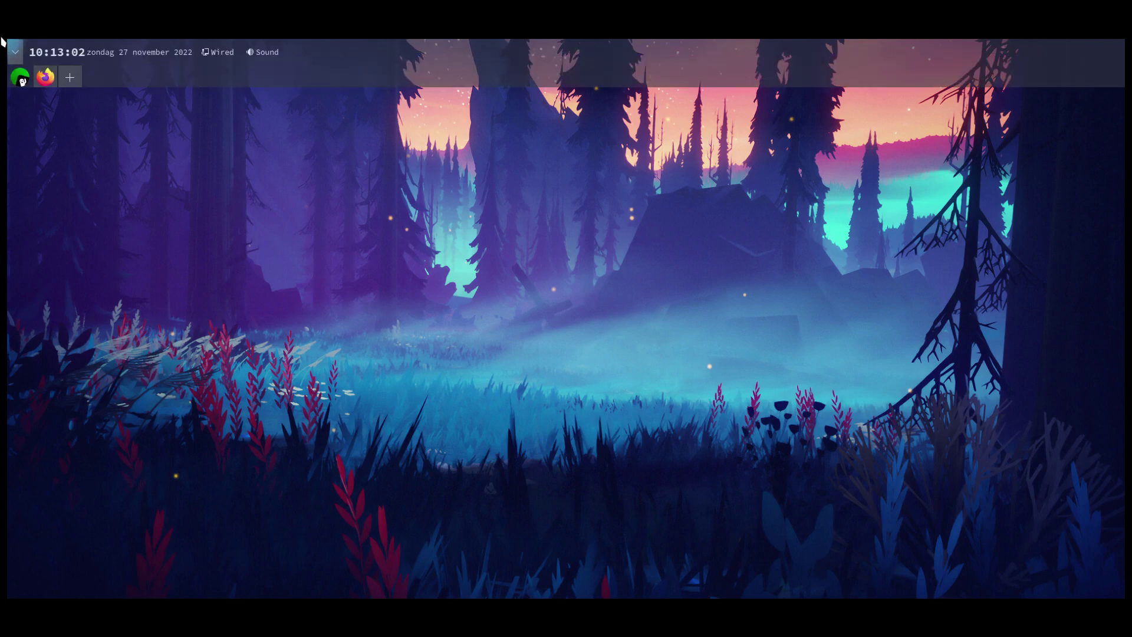
click(11, 51)
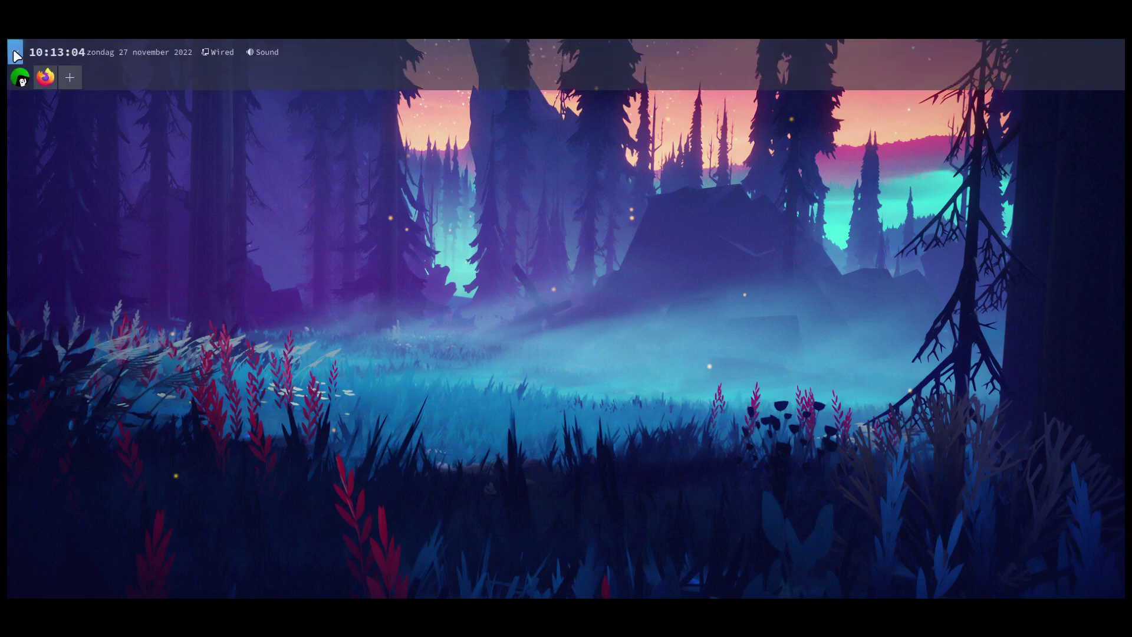
click(12, 50)
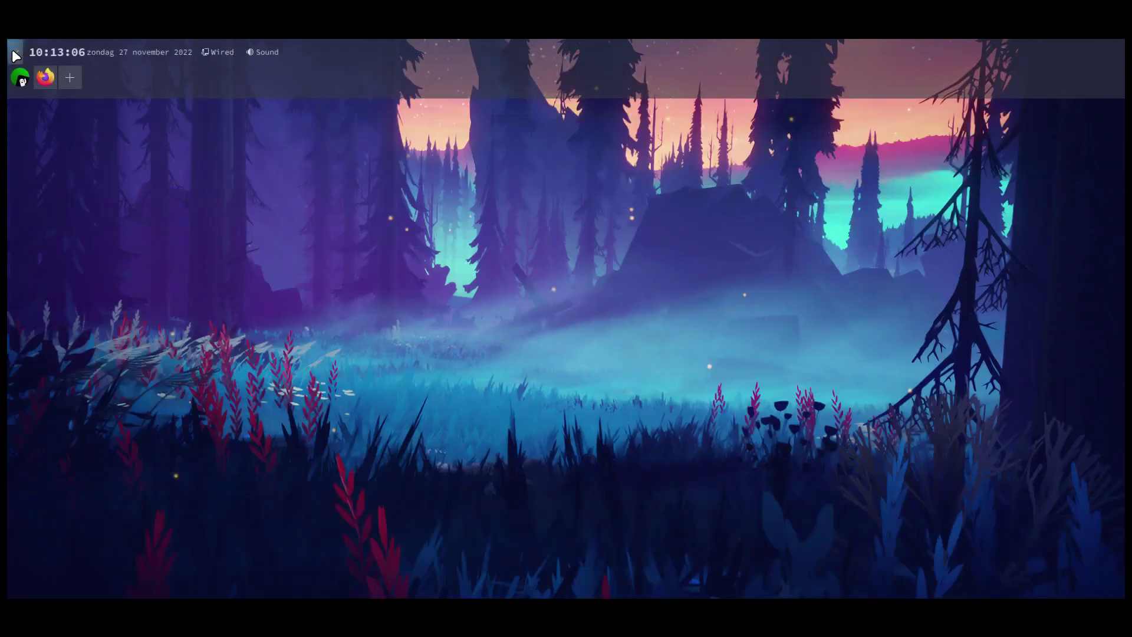
click(20, 78)
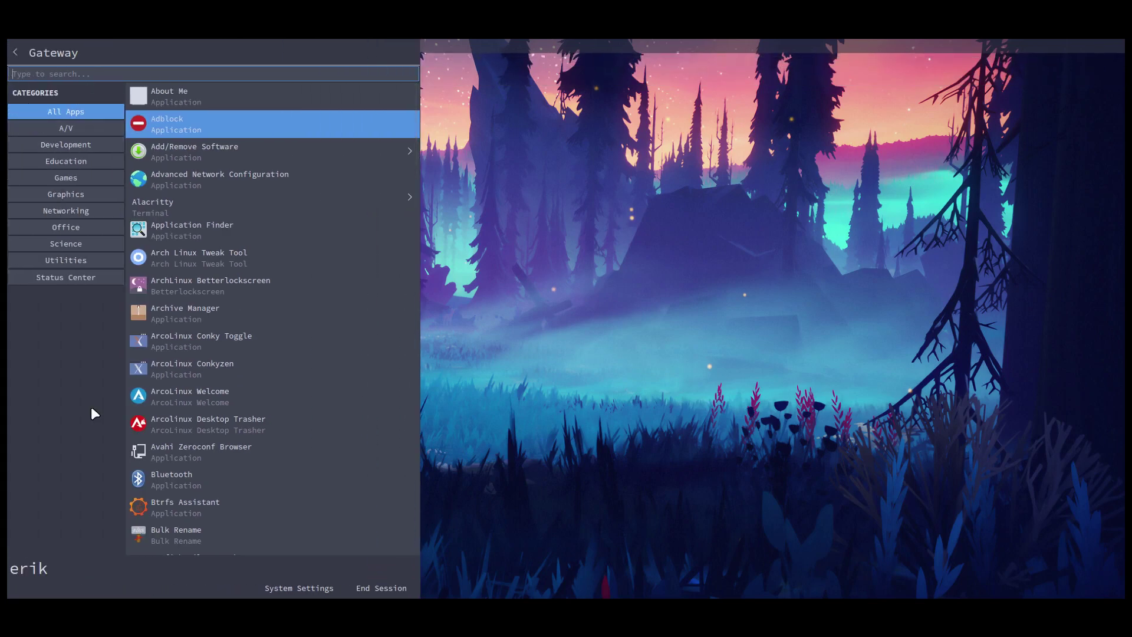
click(382, 587)
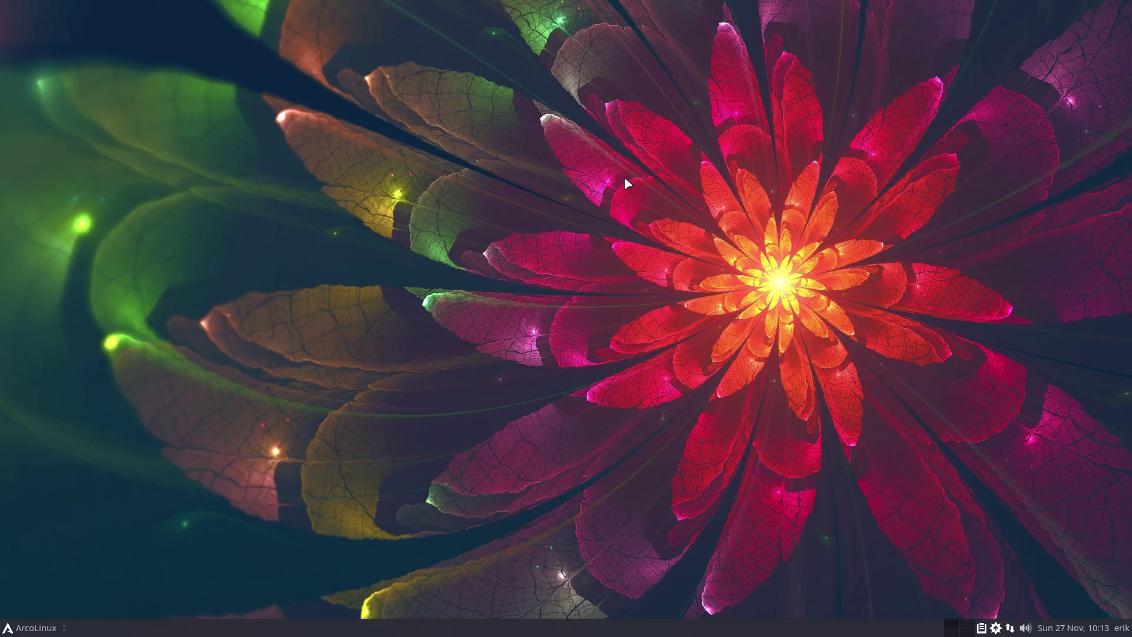
Step: Run duf in a new terminal to check disk usage
key(super+Return)
text(duf)
key(Return)
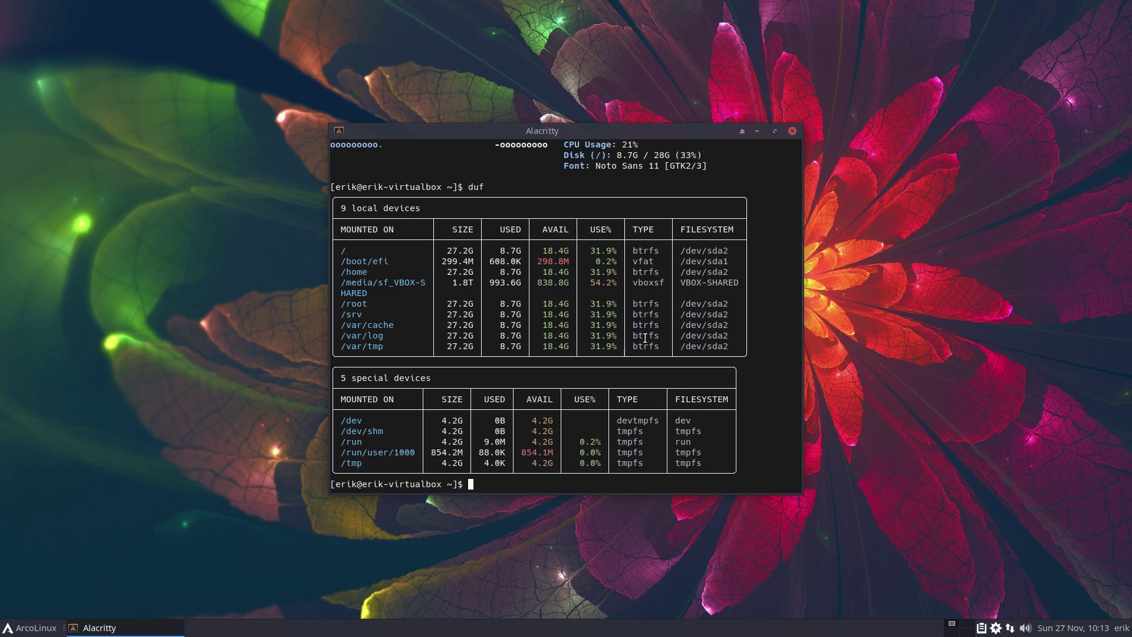
Step: Close the terminal and search the application menu for 'bt'
click(792, 130)
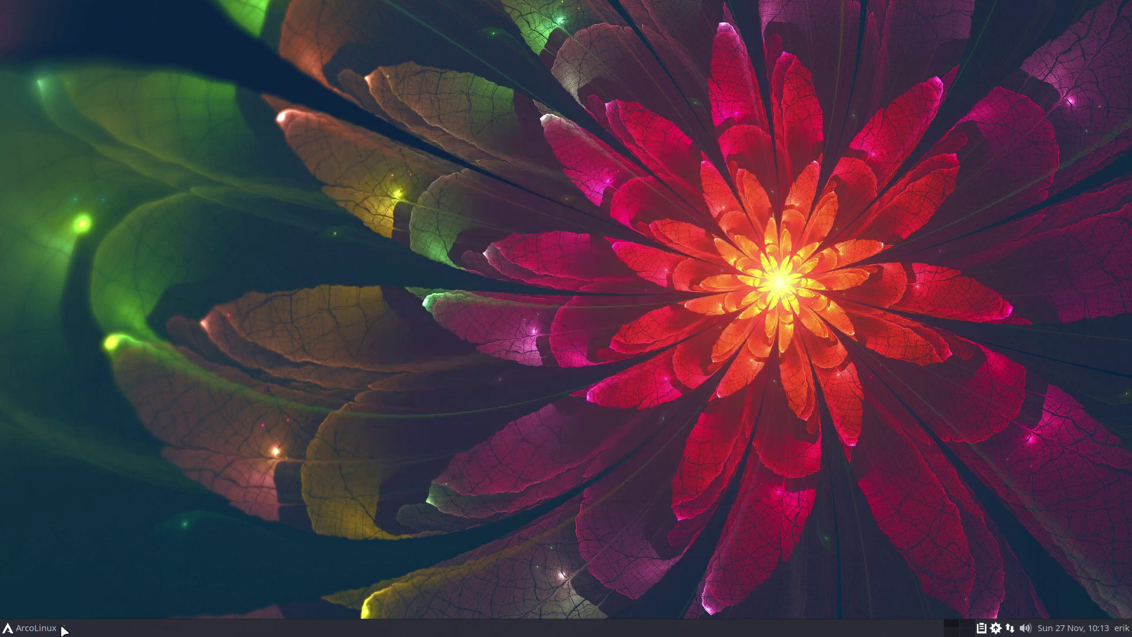
click(30, 627)
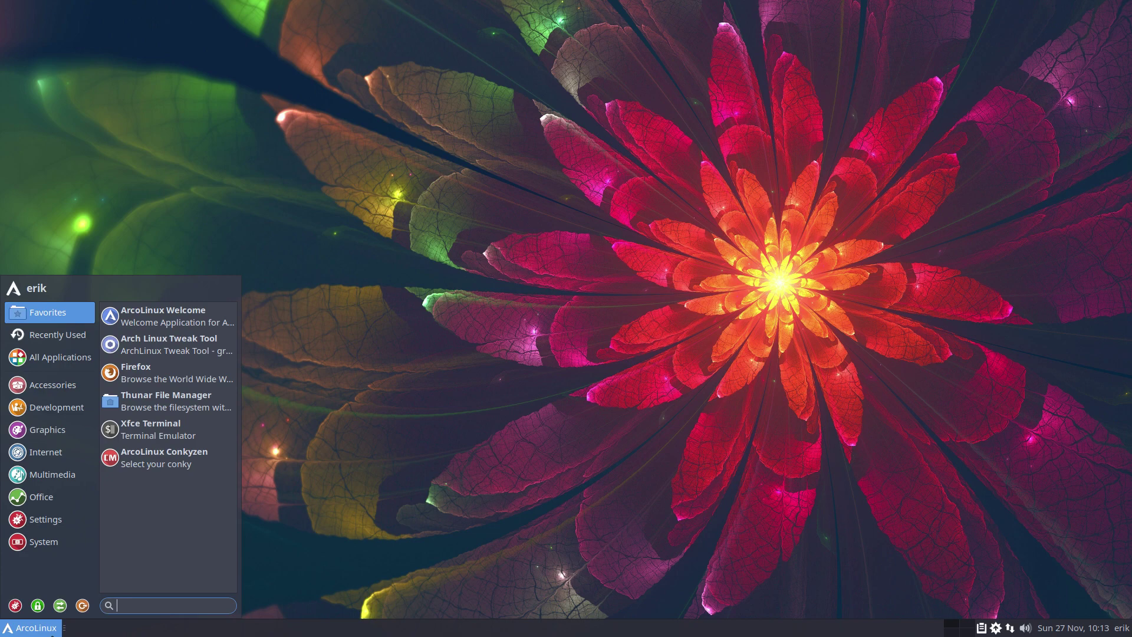
text(bt)
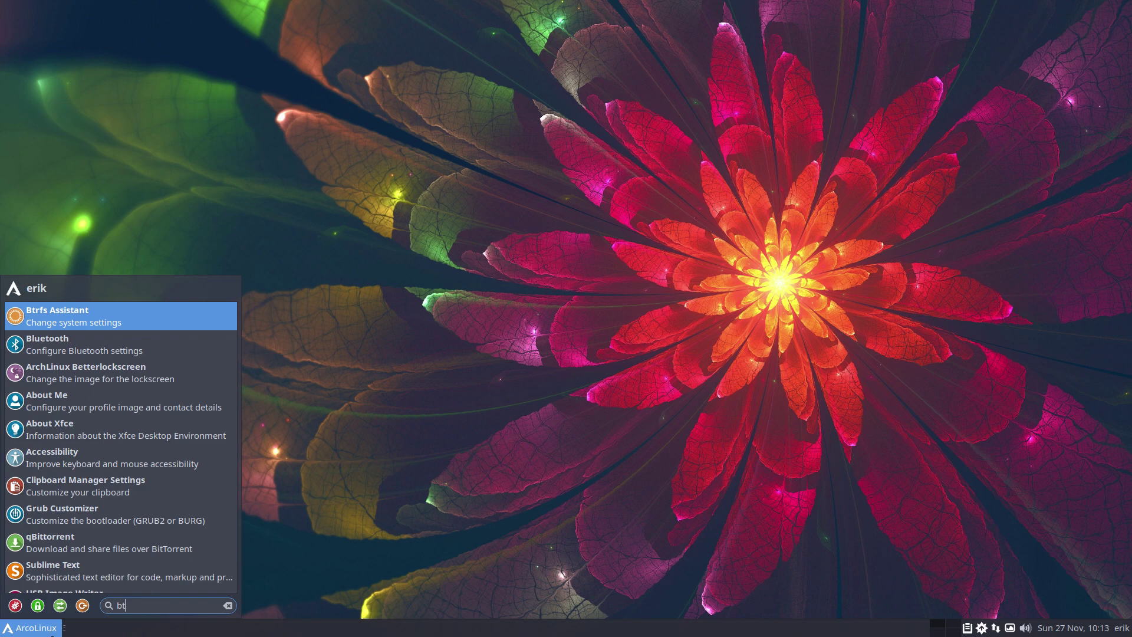
Step: Launch Btrfs Assistant with authentication, list the Snapper snapshots, and move the window up and right
click(136, 326)
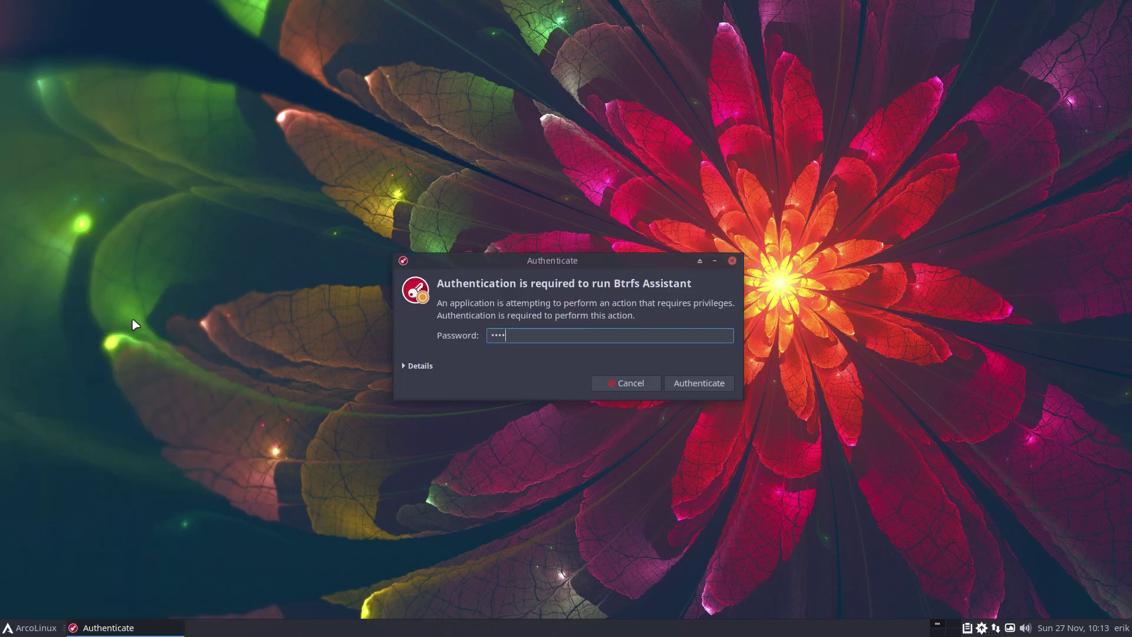
key(Return)
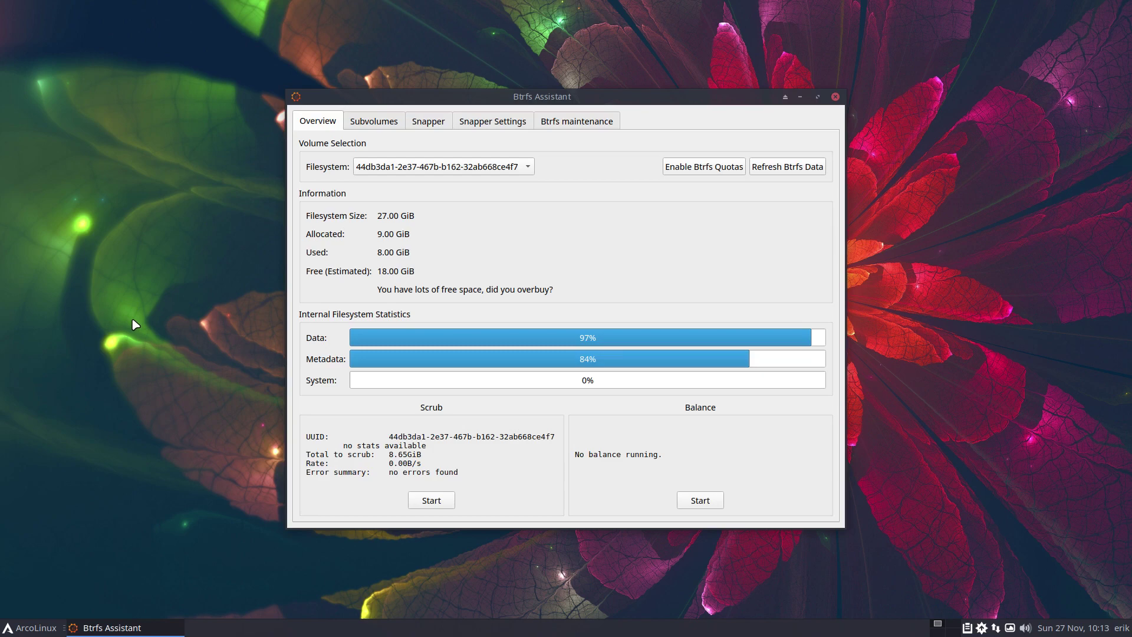
click(388, 124)
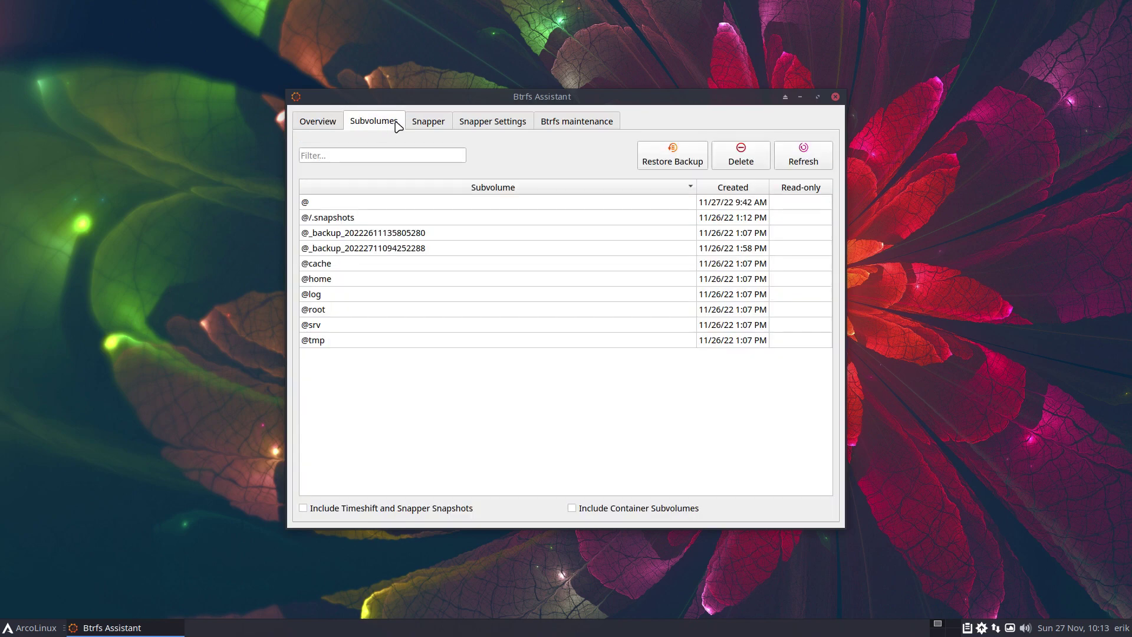
click(429, 124)
click(402, 146)
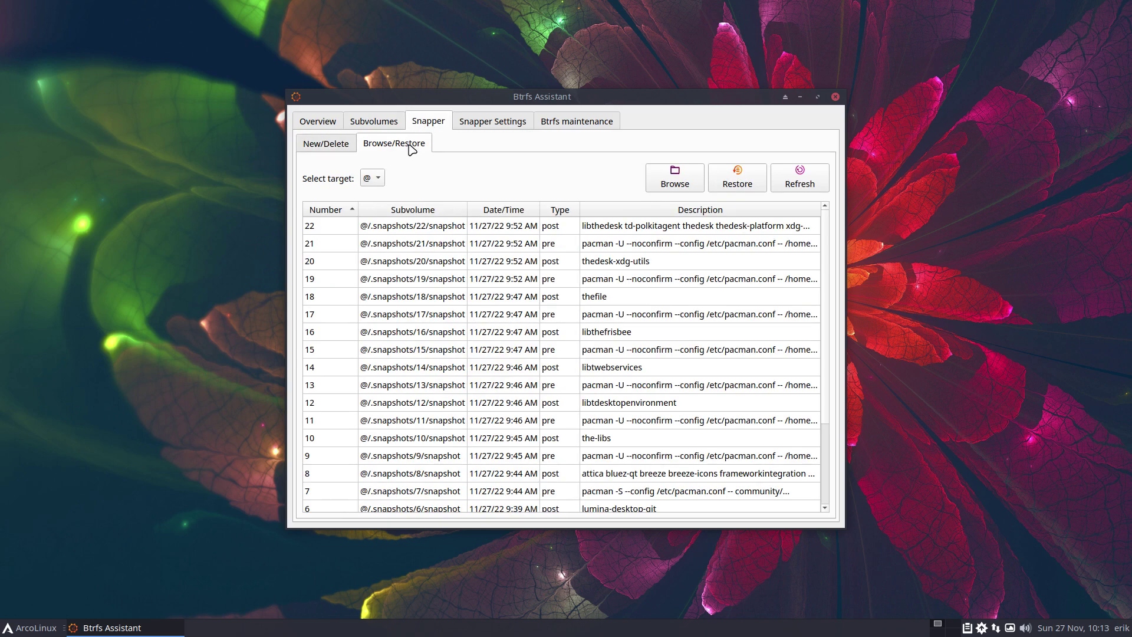
scroll(543, 352, down, 2)
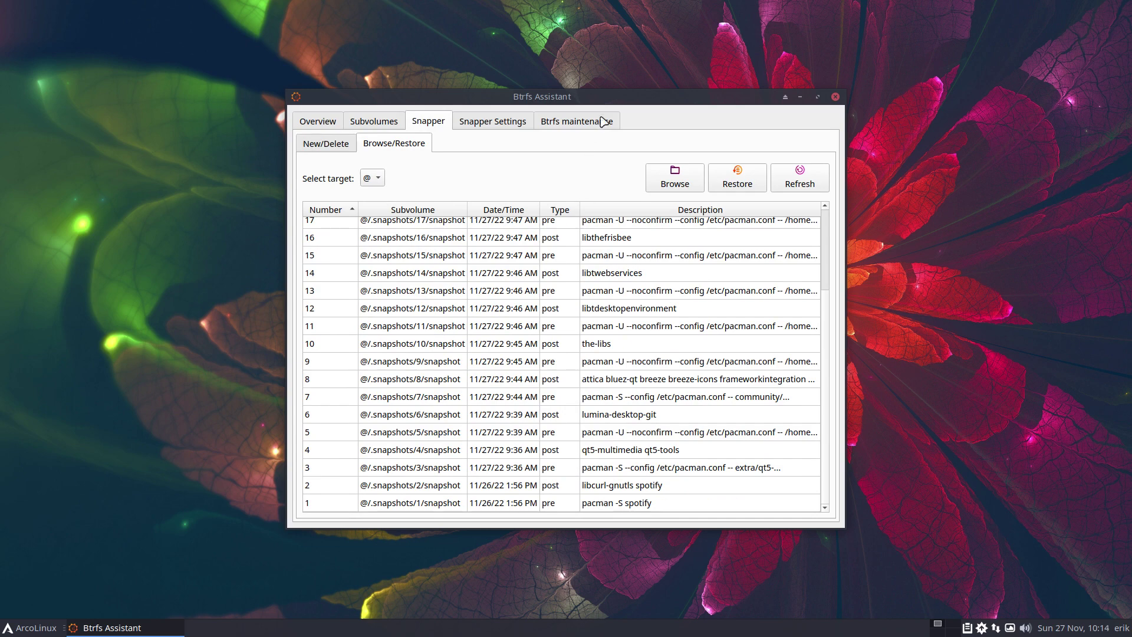
drag(618, 102, 840, 43)
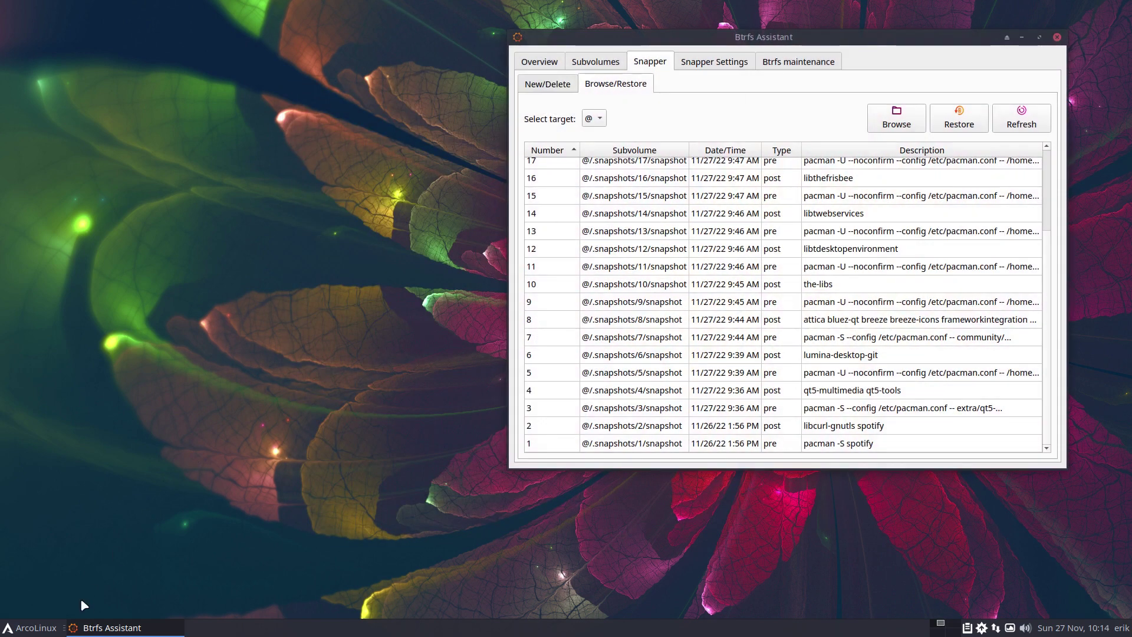
Step: Launch Firefox from the application menu and maximize its window
click(36, 627)
click(161, 380)
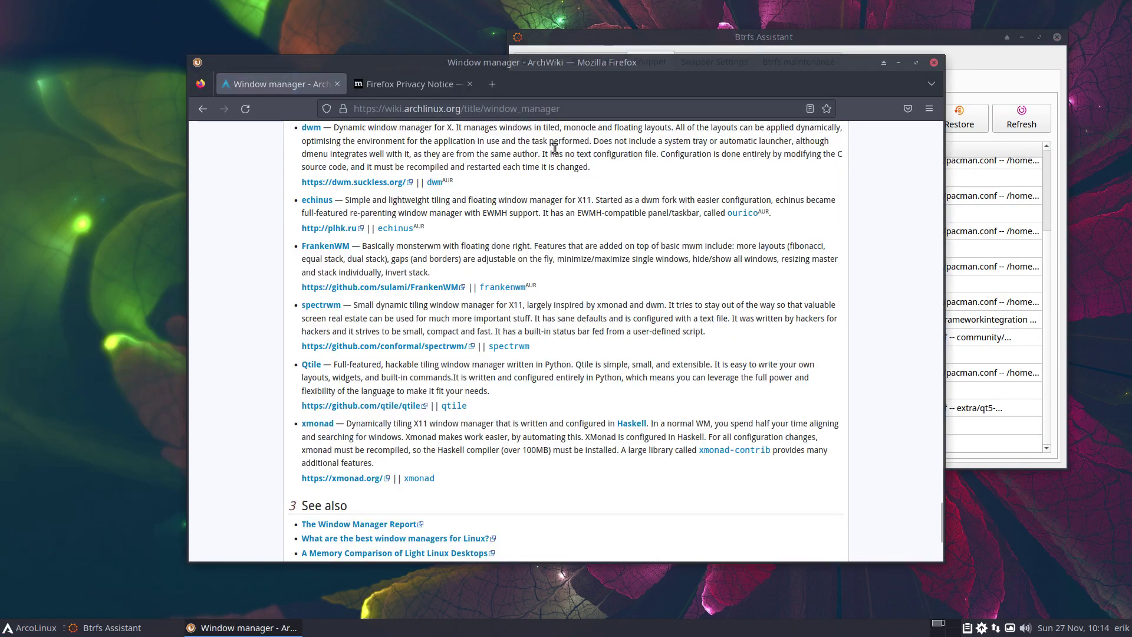
double_click(631, 69)
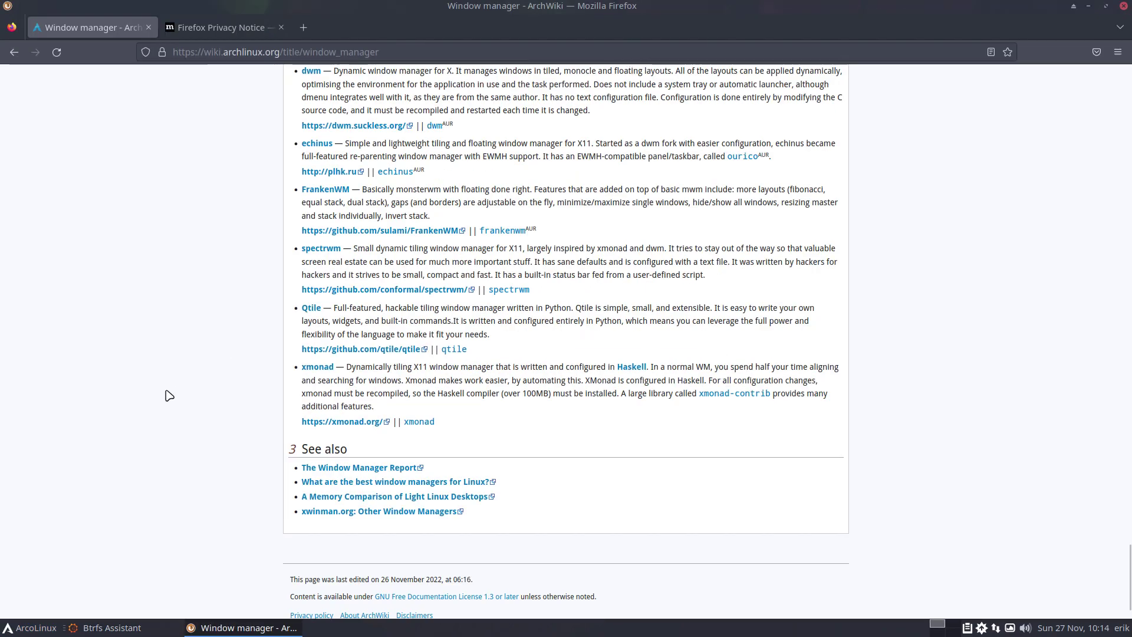
Step: Browse the ArchWiki Window manager article, jumping to its Dynamic window managers section
scroll(169, 395, up, 10)
scroll(169, 395, up, 20)
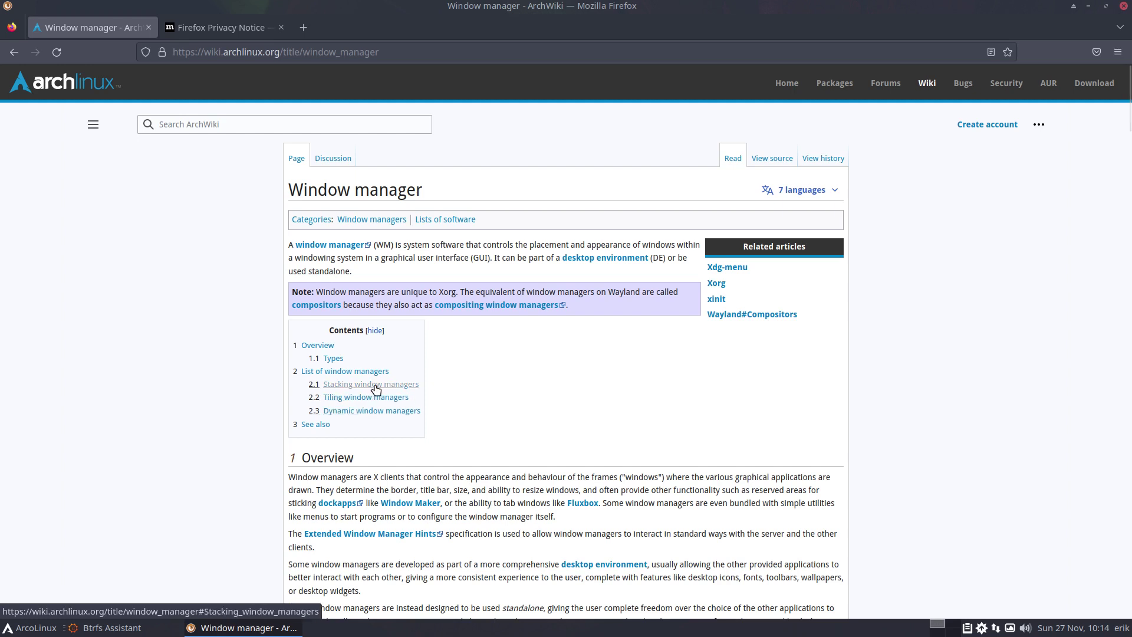
scroll(376, 389, down, 3)
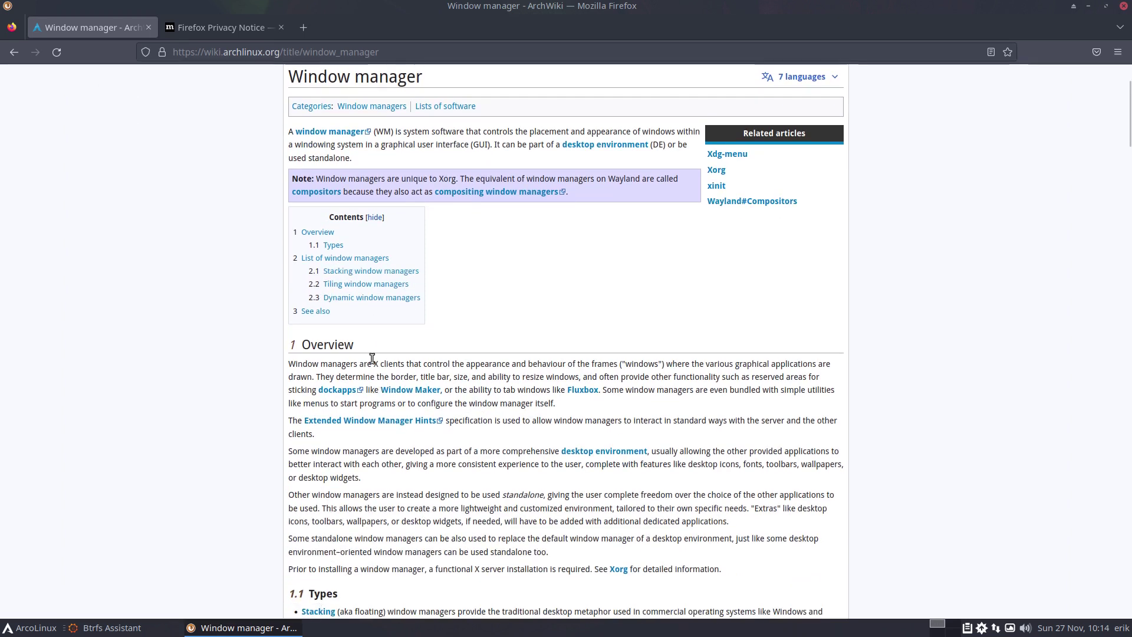
click(370, 301)
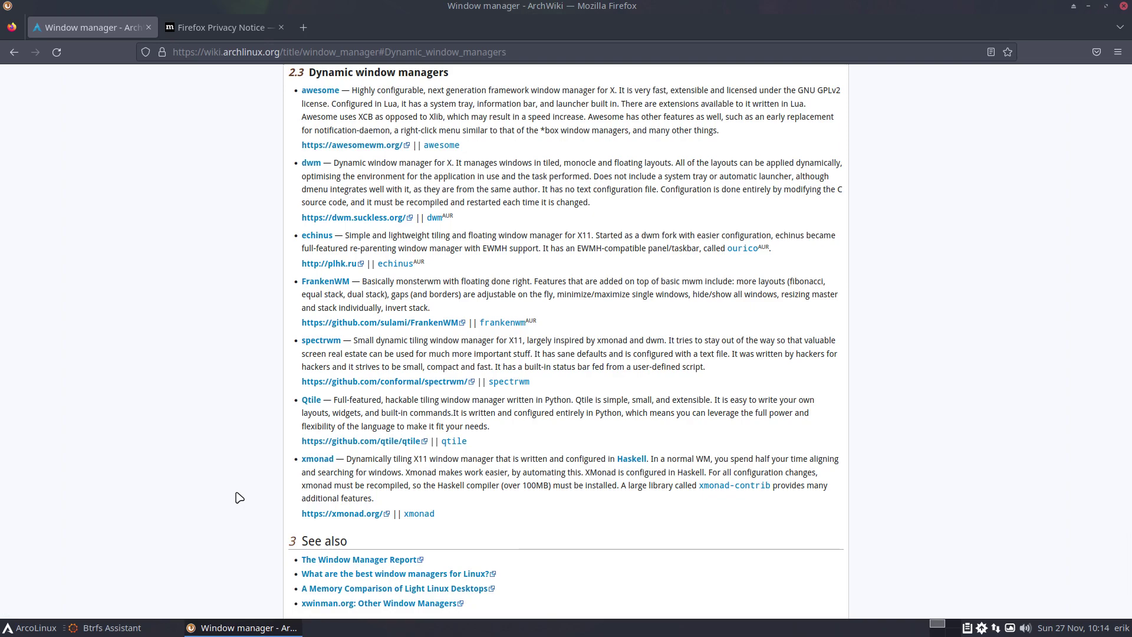
scroll(239, 497, up, 10)
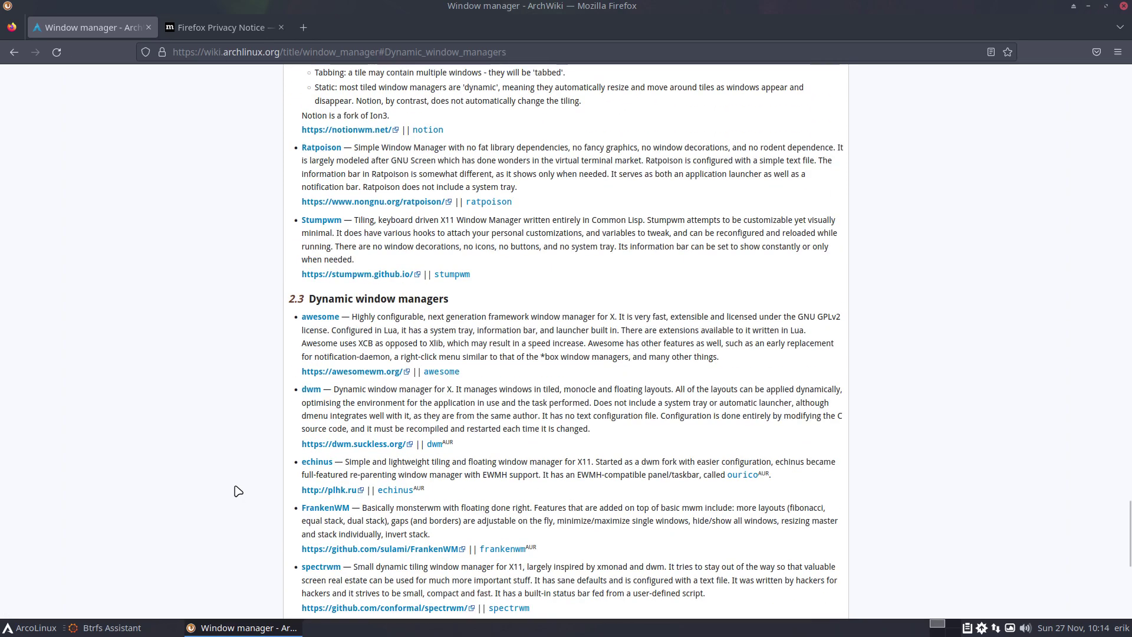
scroll(238, 491, up, 4)
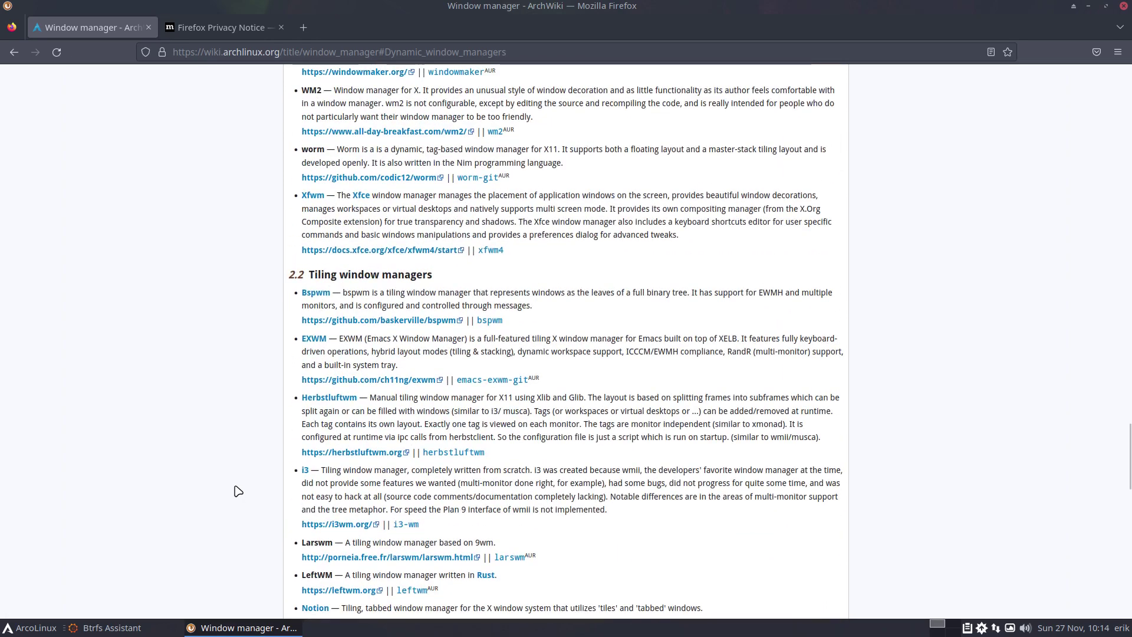
scroll(239, 491, up, 4)
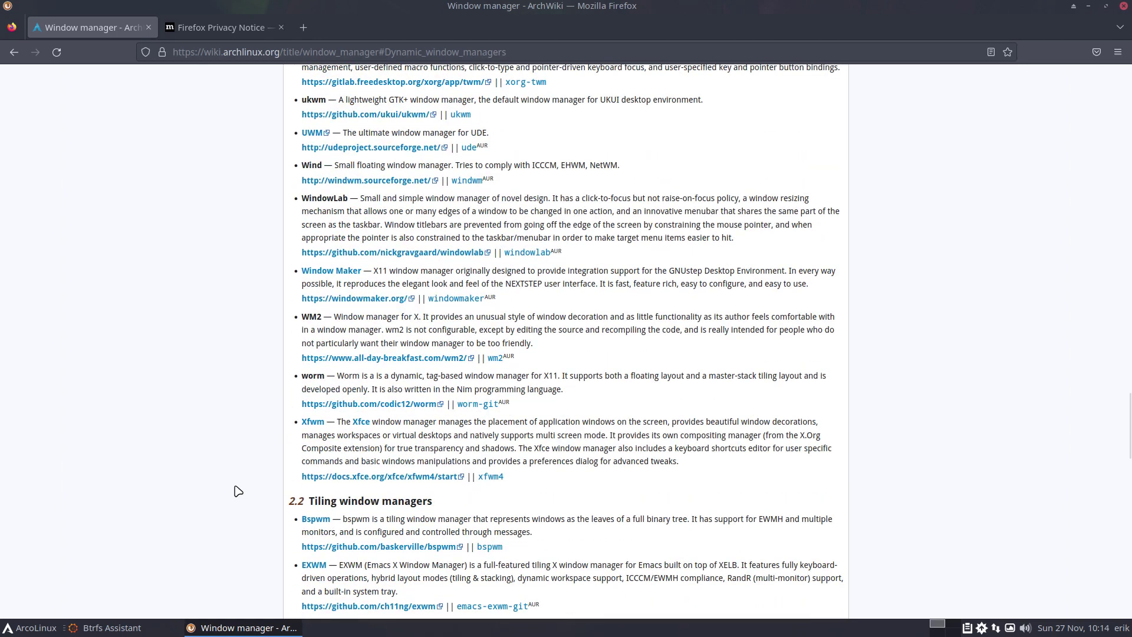
Step: Search the web for 'arch wiki desktop environments' and open the ArchWiki Desktop environment article
click(258, 27)
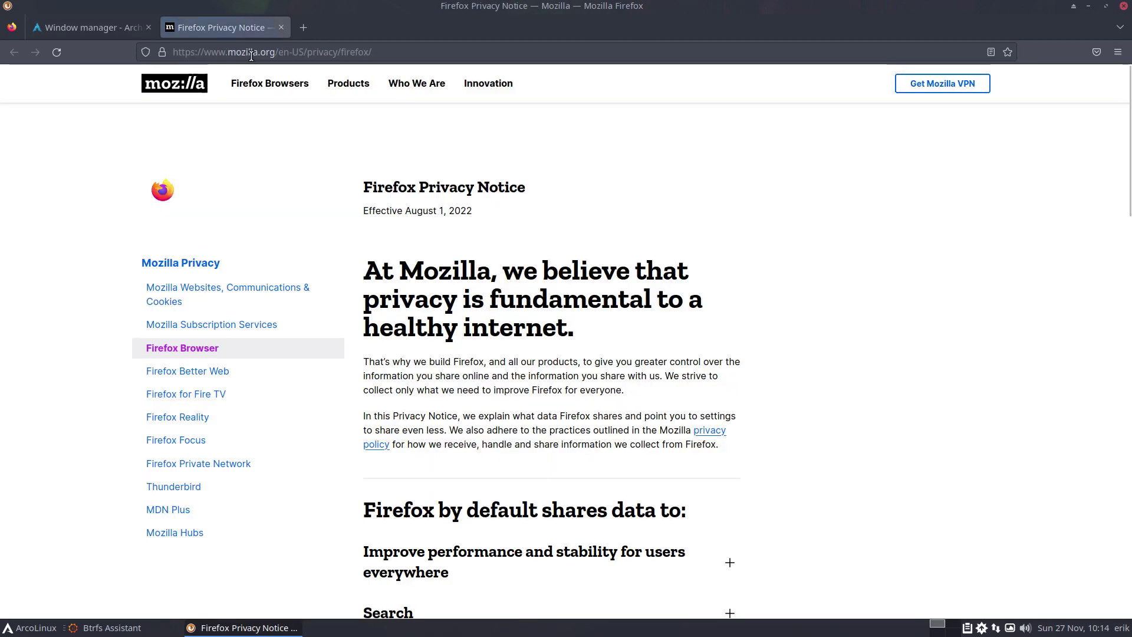
click(250, 51)
text(arch wiki)
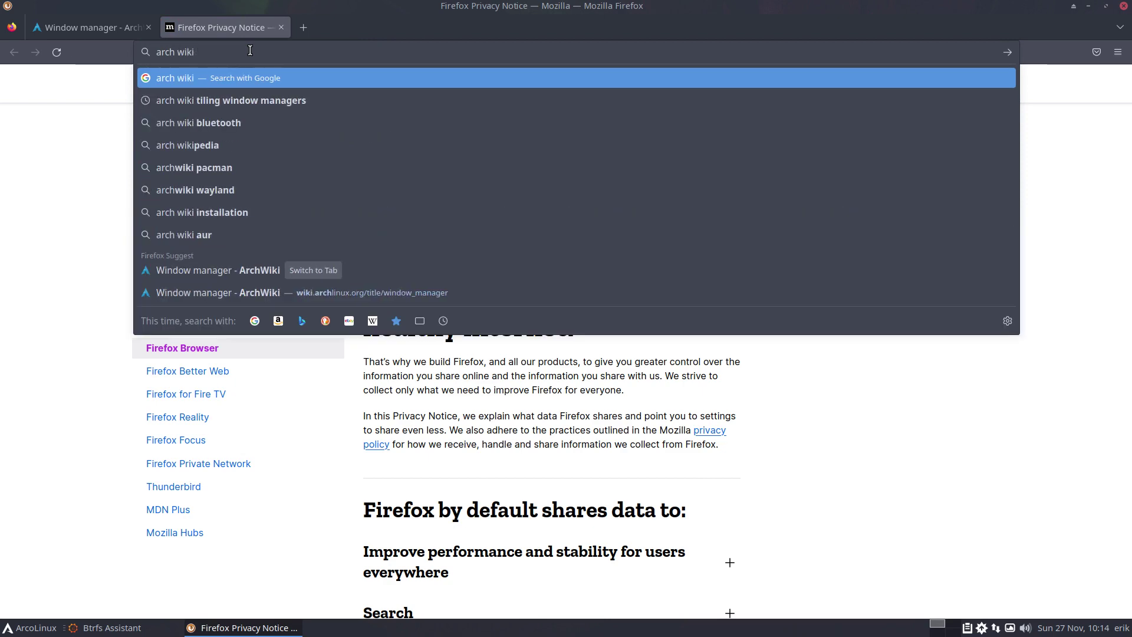
text( desktop)
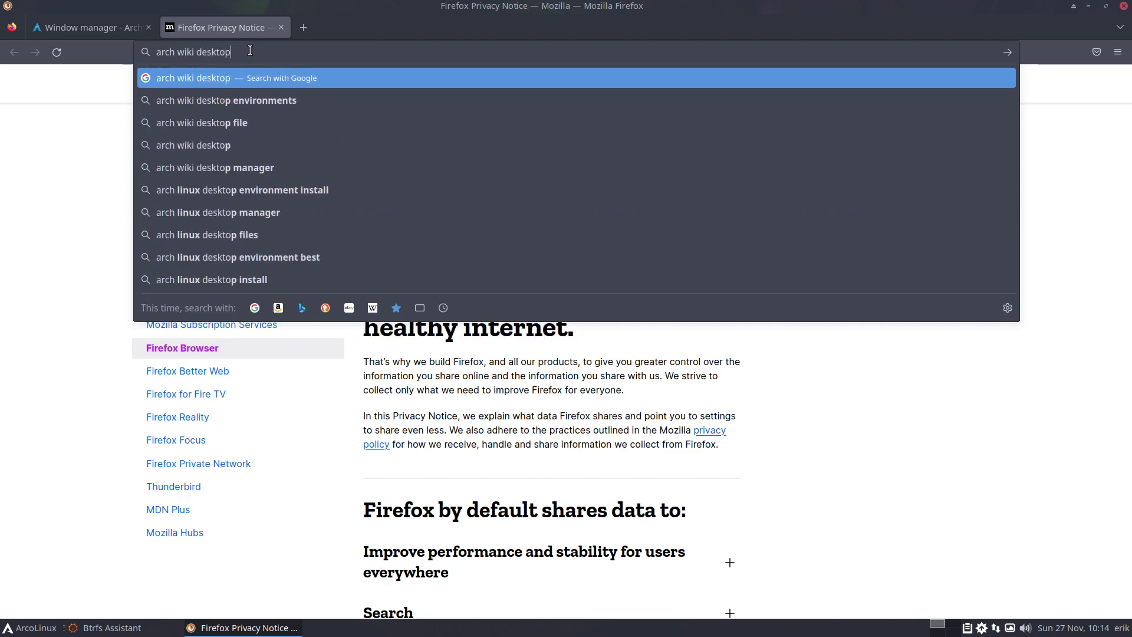
key(Down)
key(Return)
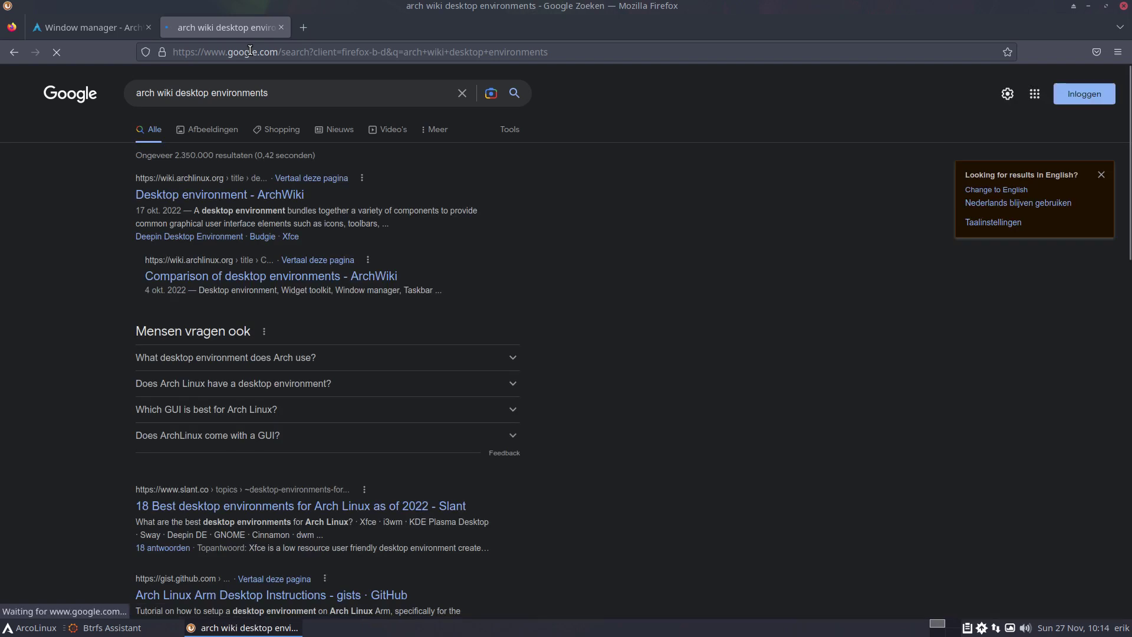
click(257, 199)
Step: Find 'thedesk' within the Desktop environment page
scroll(246, 217, down, 15)
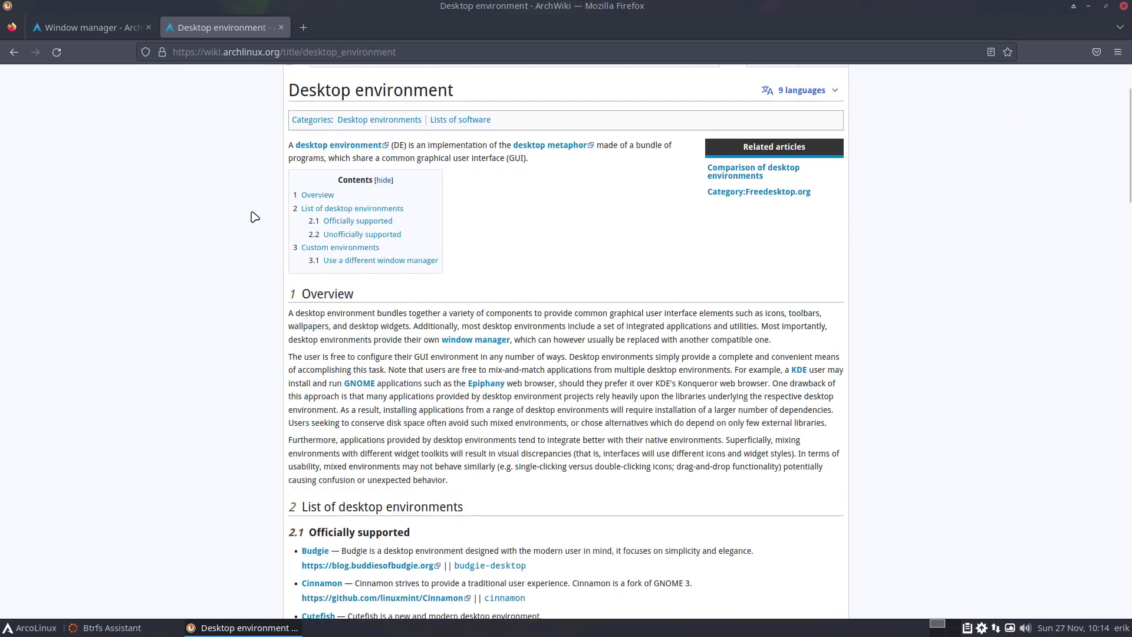
key(ctrl+f)
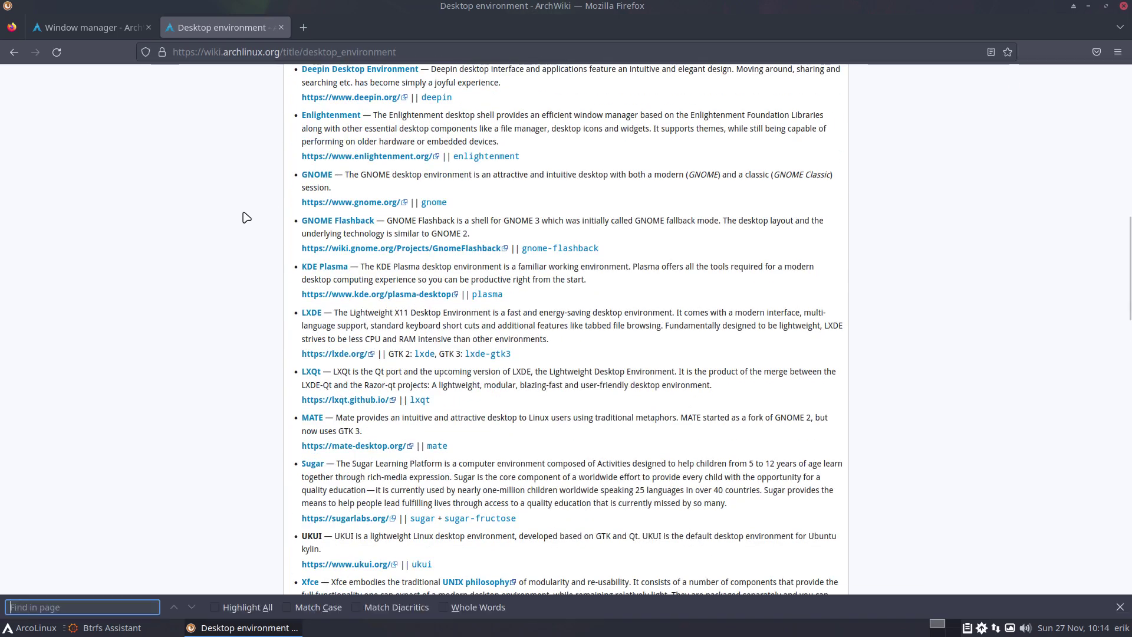
text(thedesk)
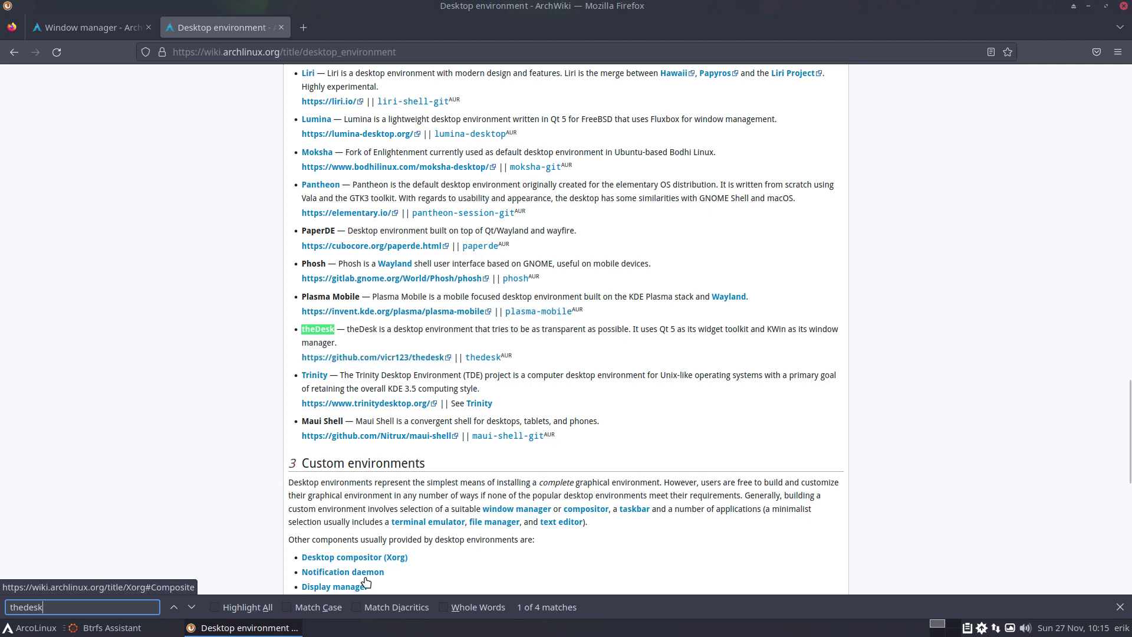
Step: Bring Btrfs Assistant forward and inspect snapshots 20, 22 and 13 in the Snapper list
click(135, 629)
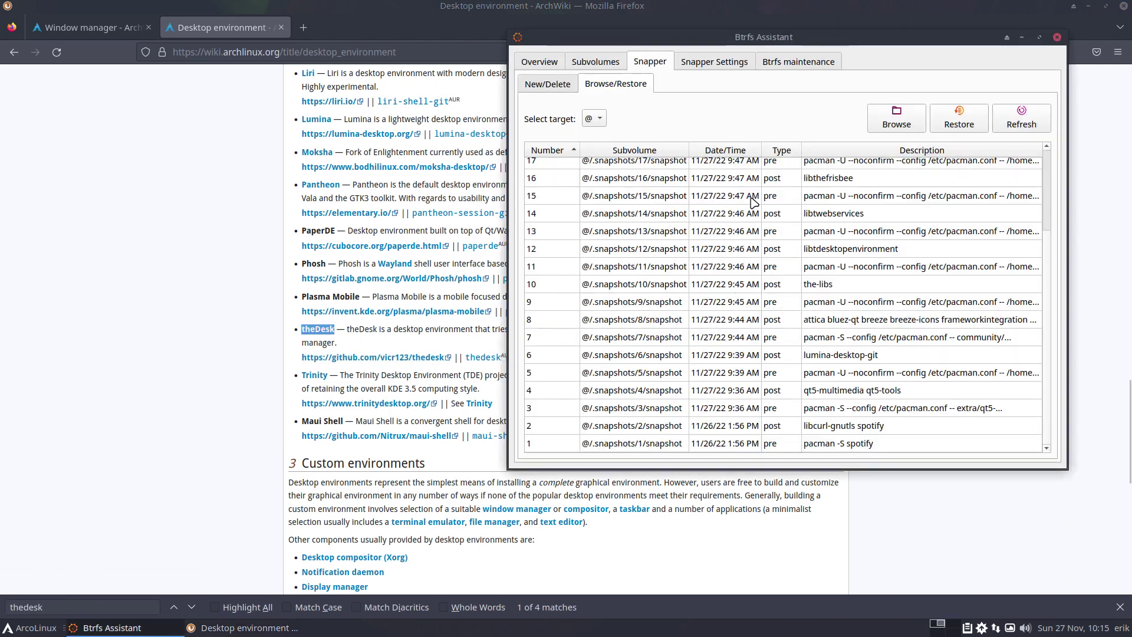
scroll(846, 215, up, 2)
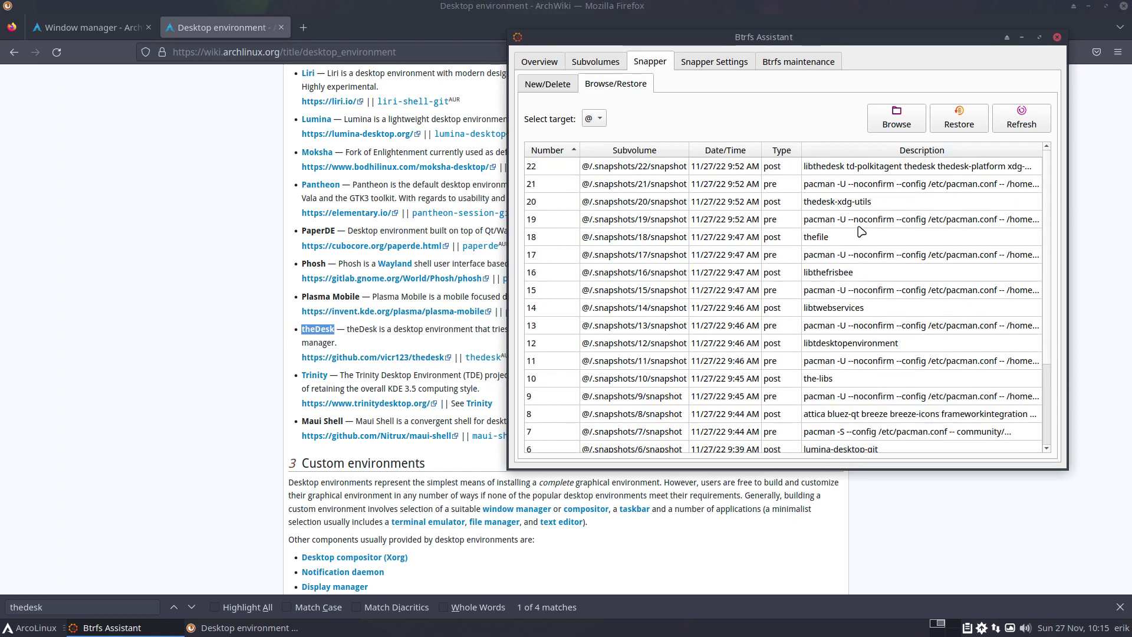
click(851, 206)
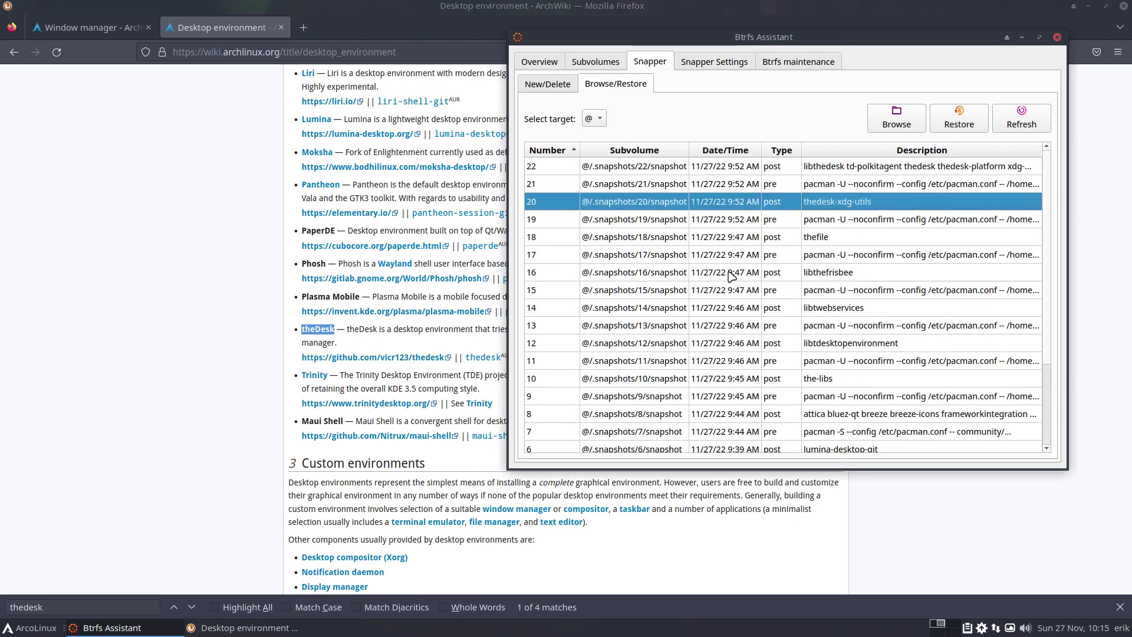
click(907, 167)
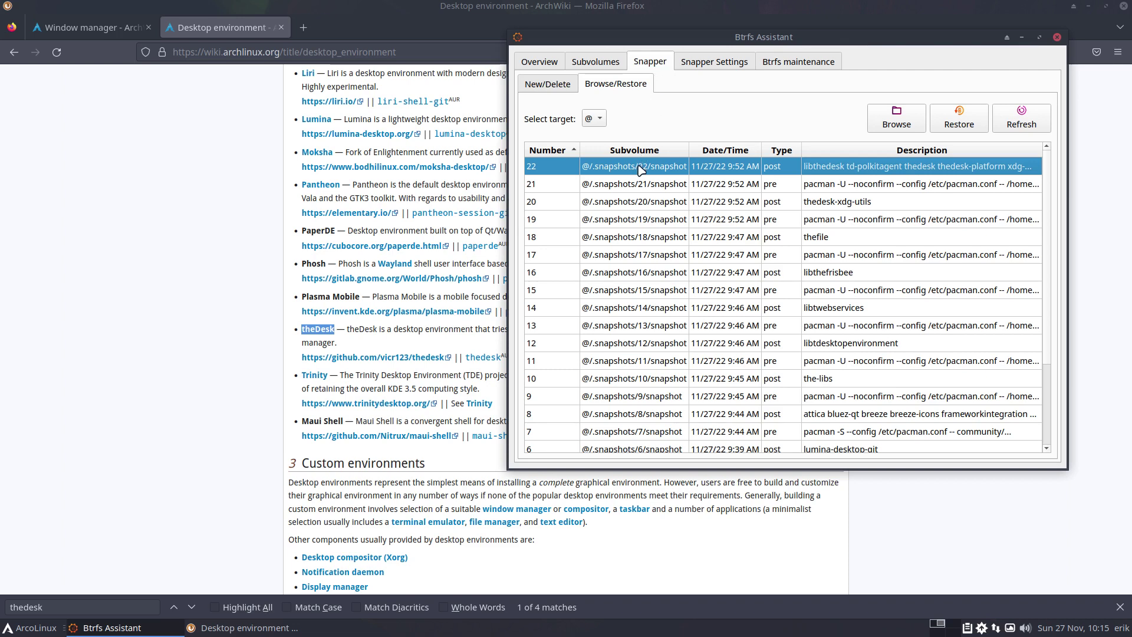
click(678, 328)
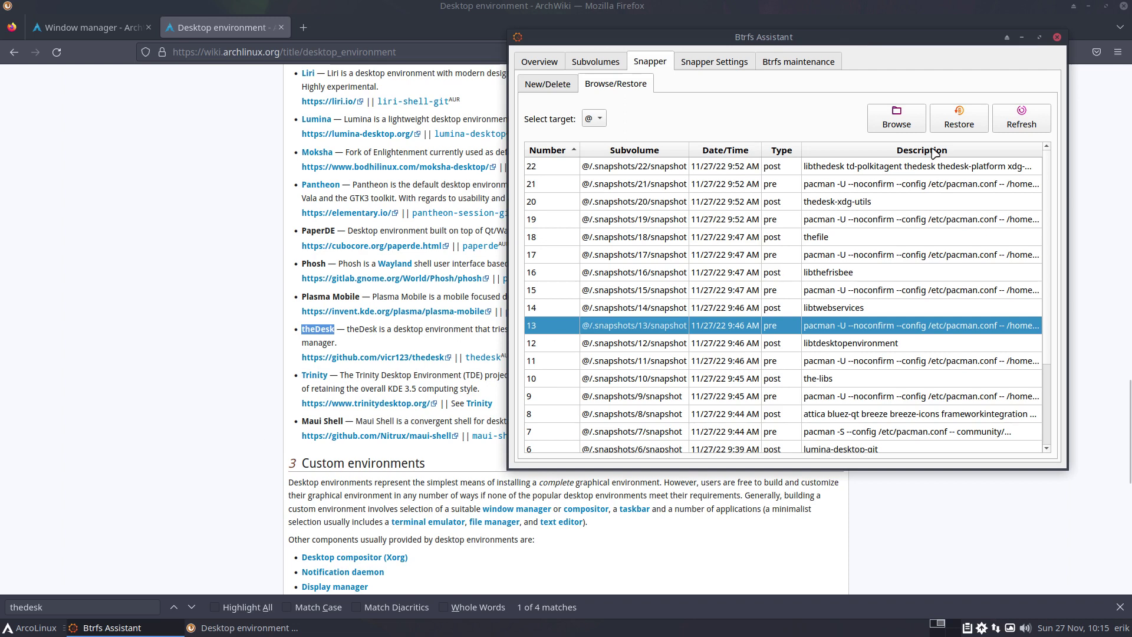
Step: Close Btrfs Assistant and Firefox, then log out of the Xfce session
click(1057, 36)
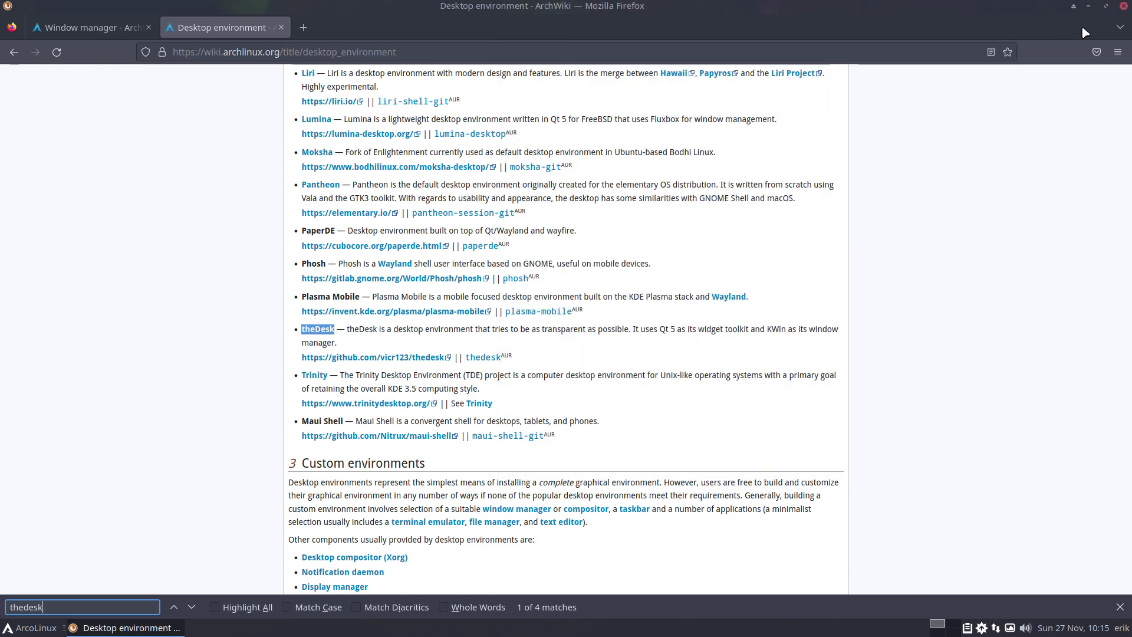
click(1122, 10)
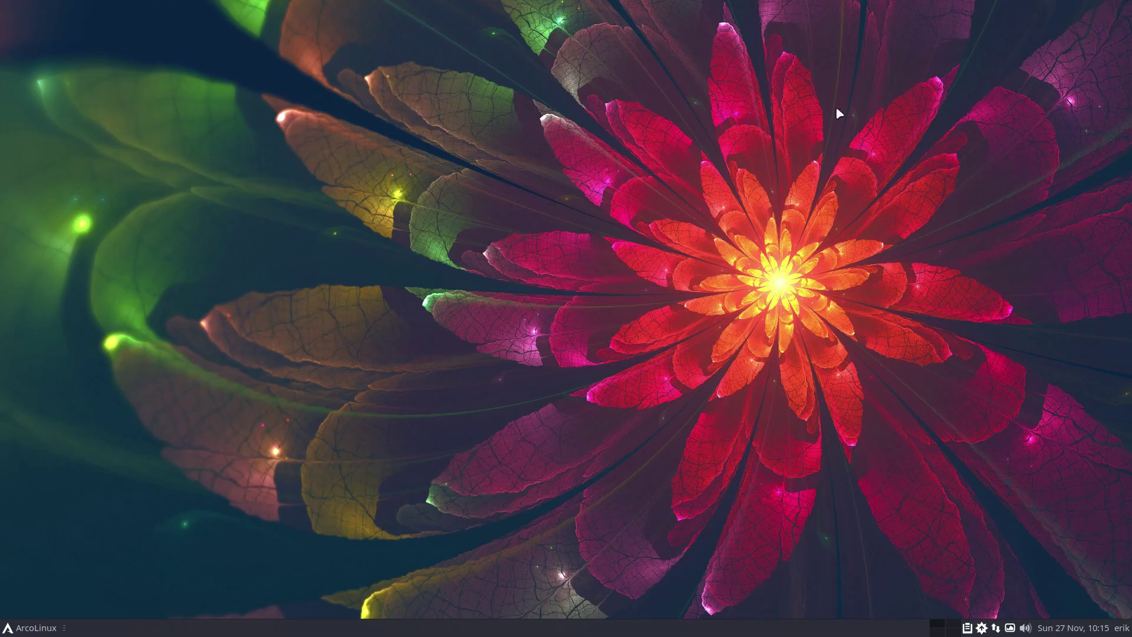
click(29, 628)
click(82, 606)
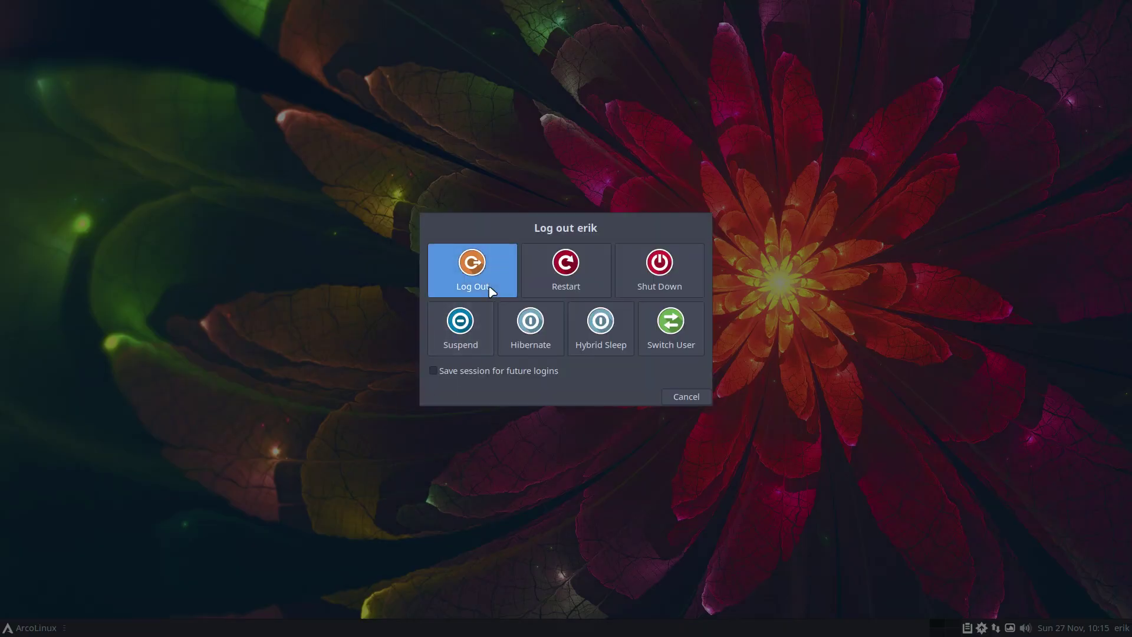
click(465, 259)
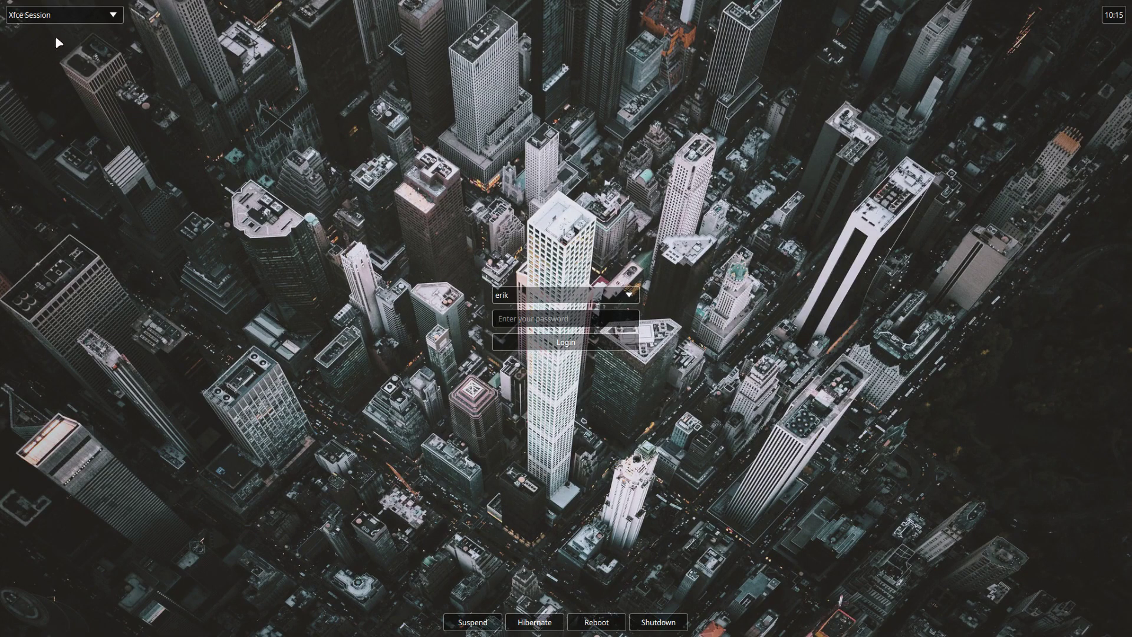
Step: Choose the theDesk session in LightDM and log in with the password
click(52, 15)
click(49, 37)
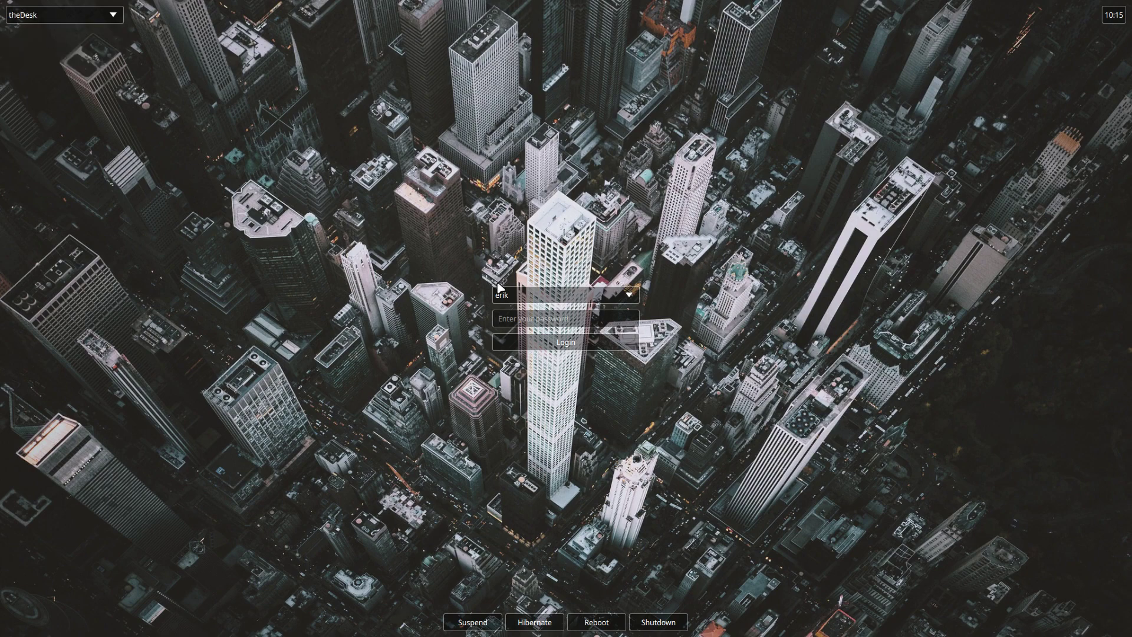
click(525, 319)
text(•)
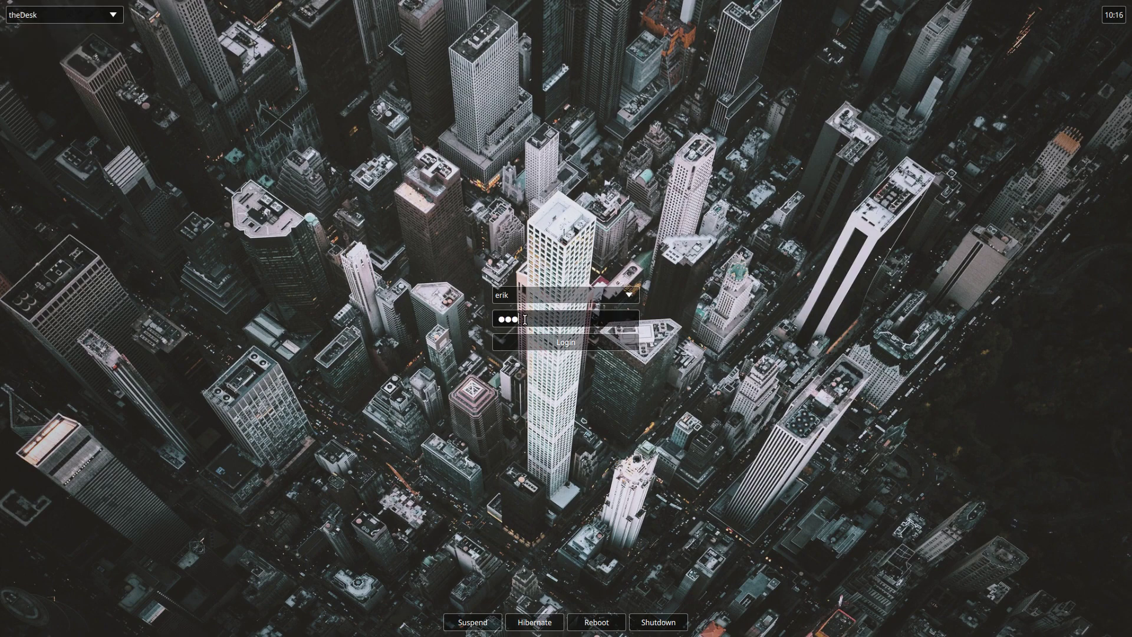
key(Return)
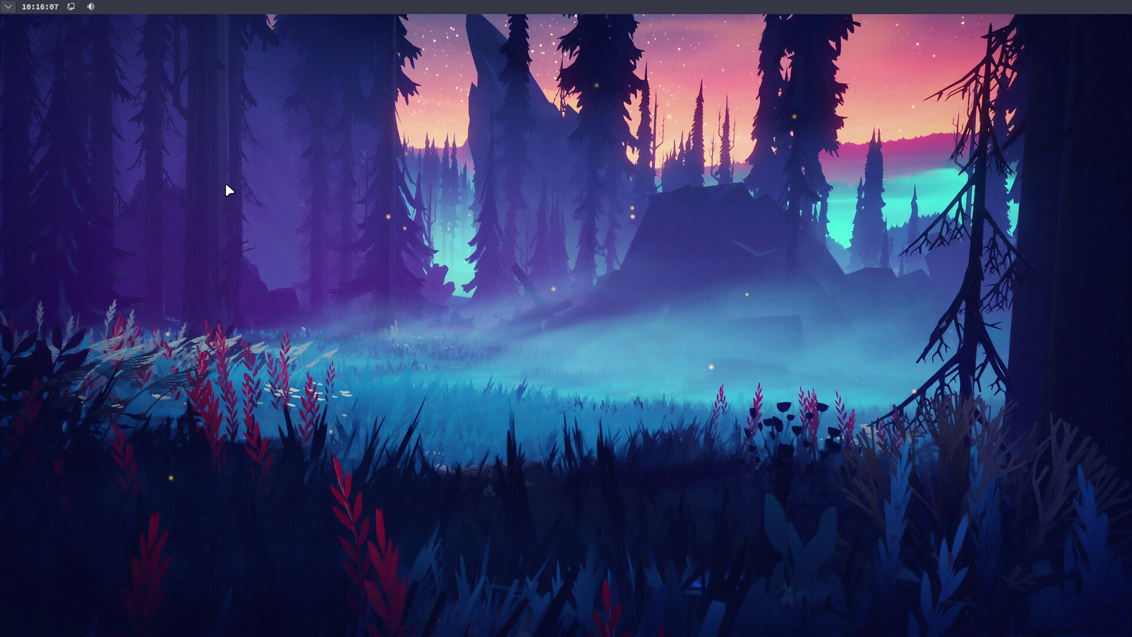
Step: Open the Gateway launcher and view its Games and Science categories
mouse_move(8, 10)
mouse_move(13, 30)
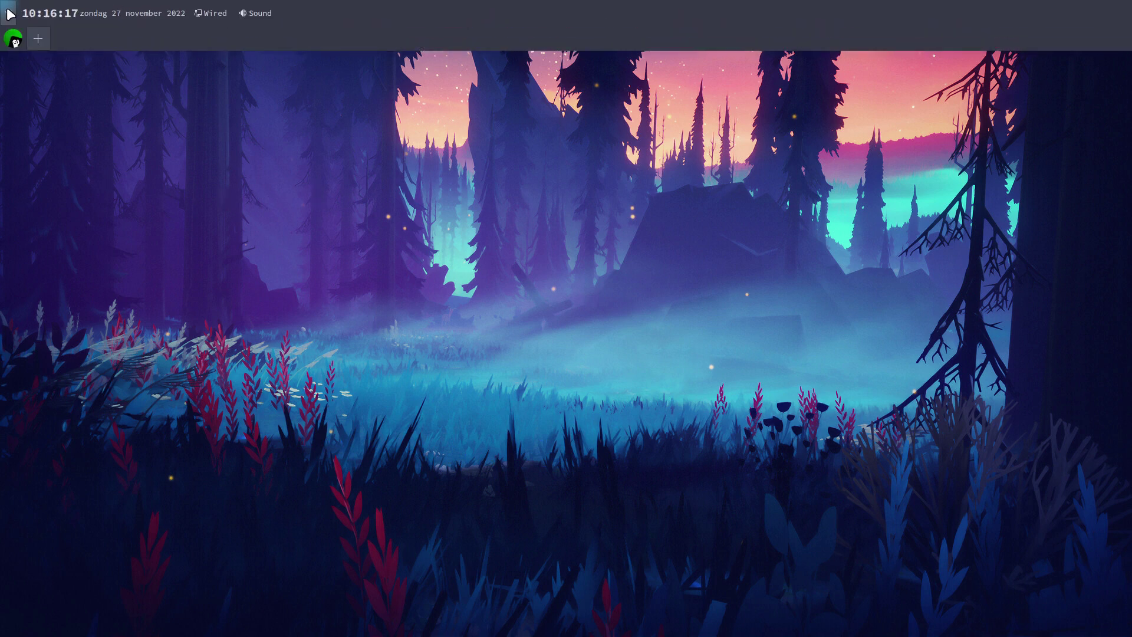
click(12, 42)
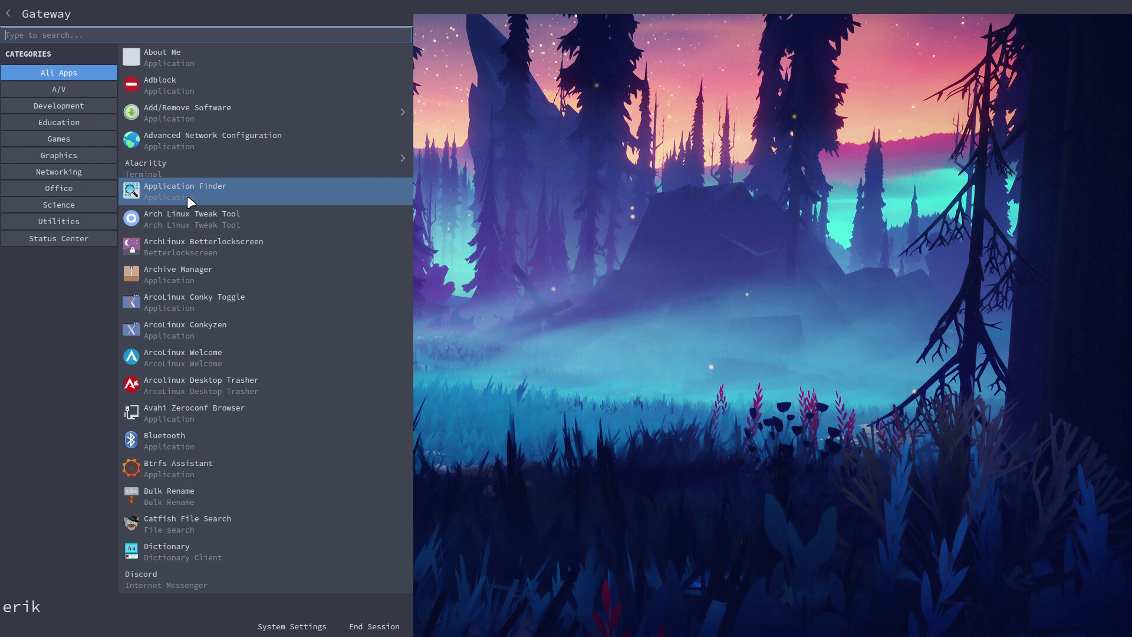
click(72, 145)
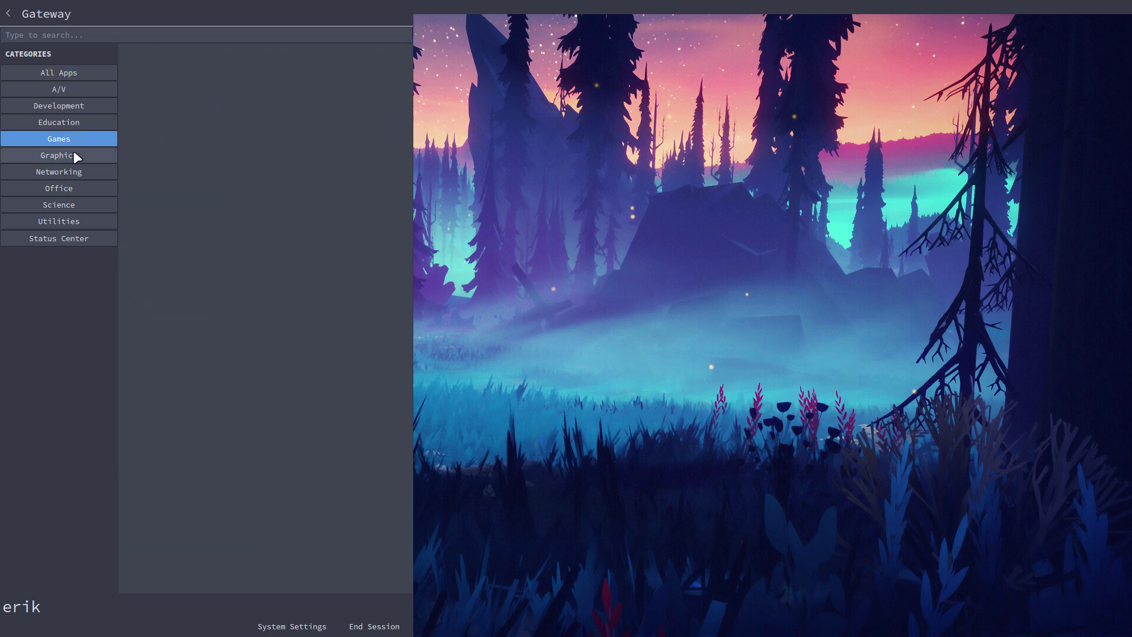
click(73, 201)
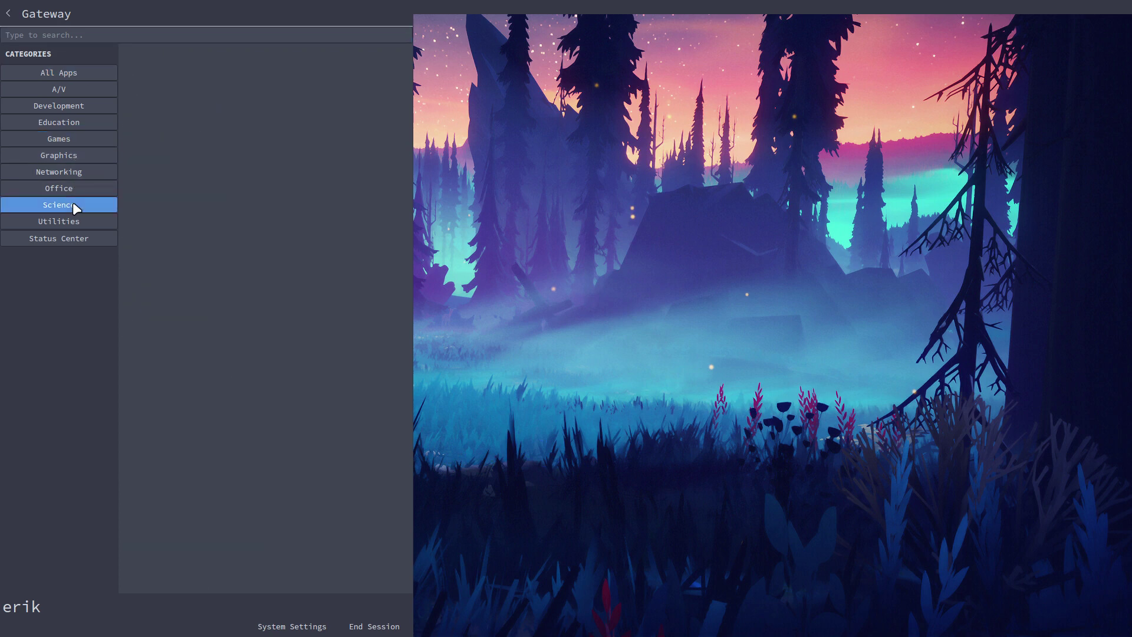
Step: Open Status Center from Gateway's Utilities category, closing and reopening it twice
click(81, 221)
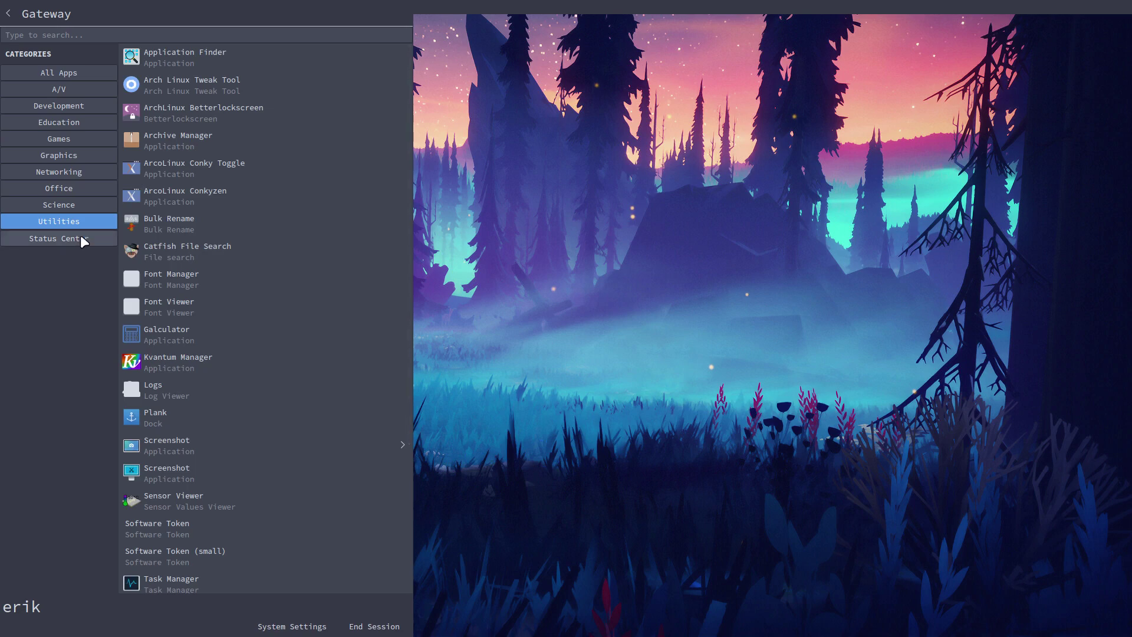
click(80, 238)
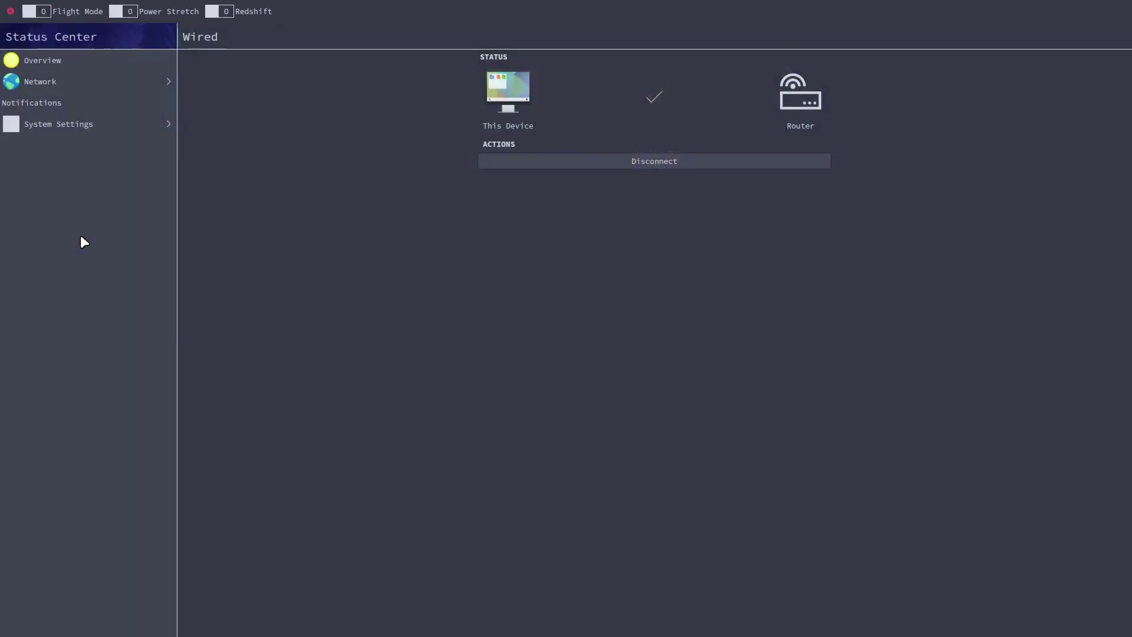
click(11, 13)
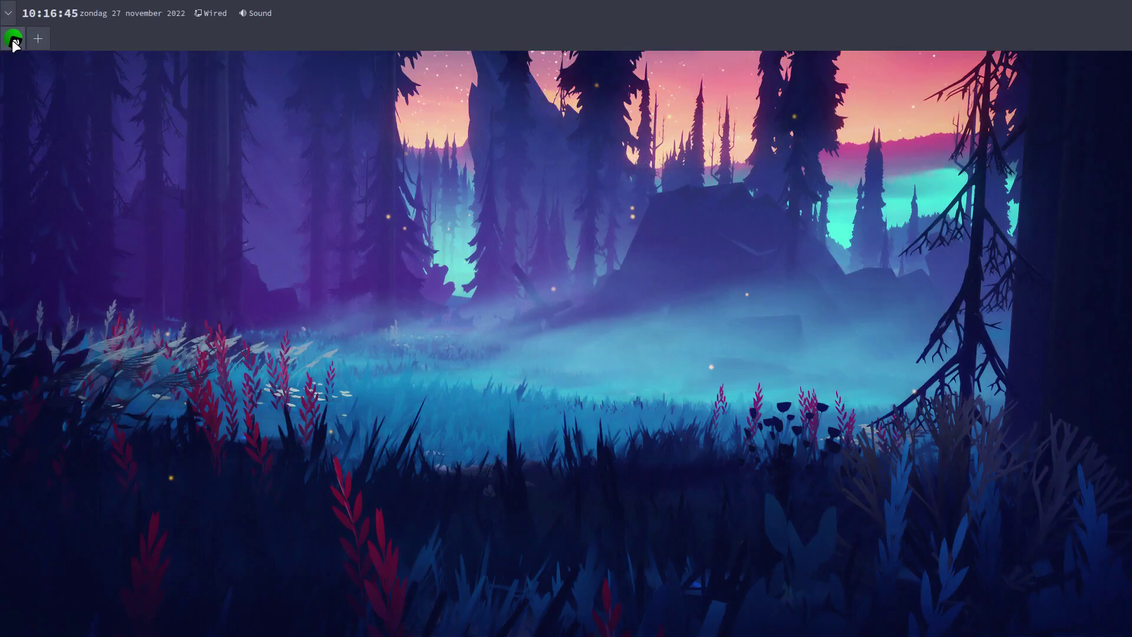
click(12, 39)
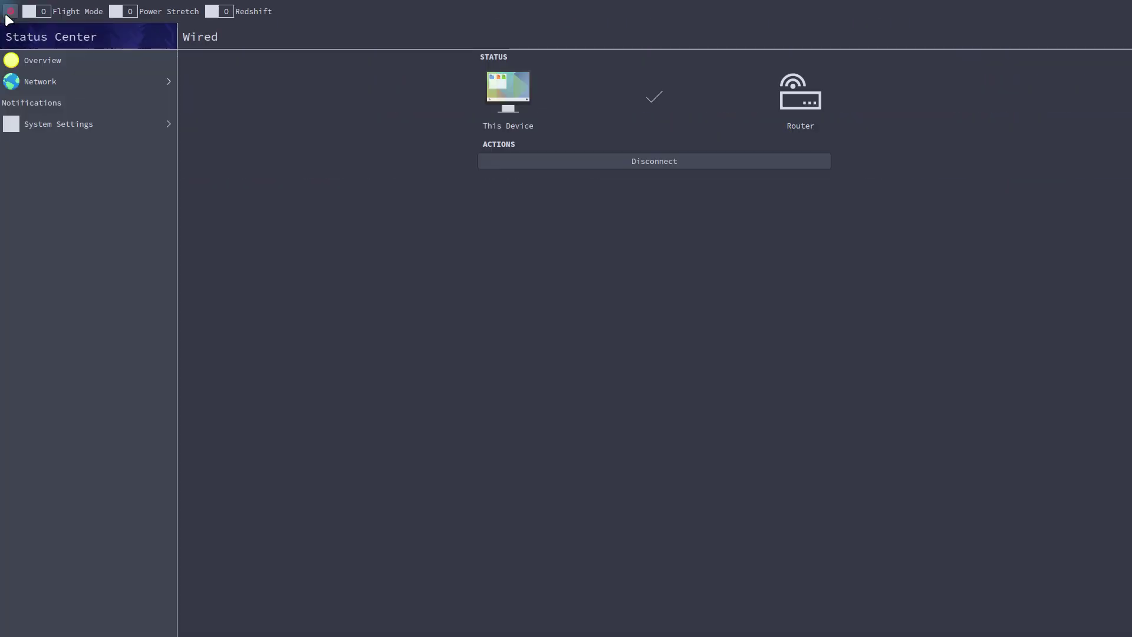
click(9, 13)
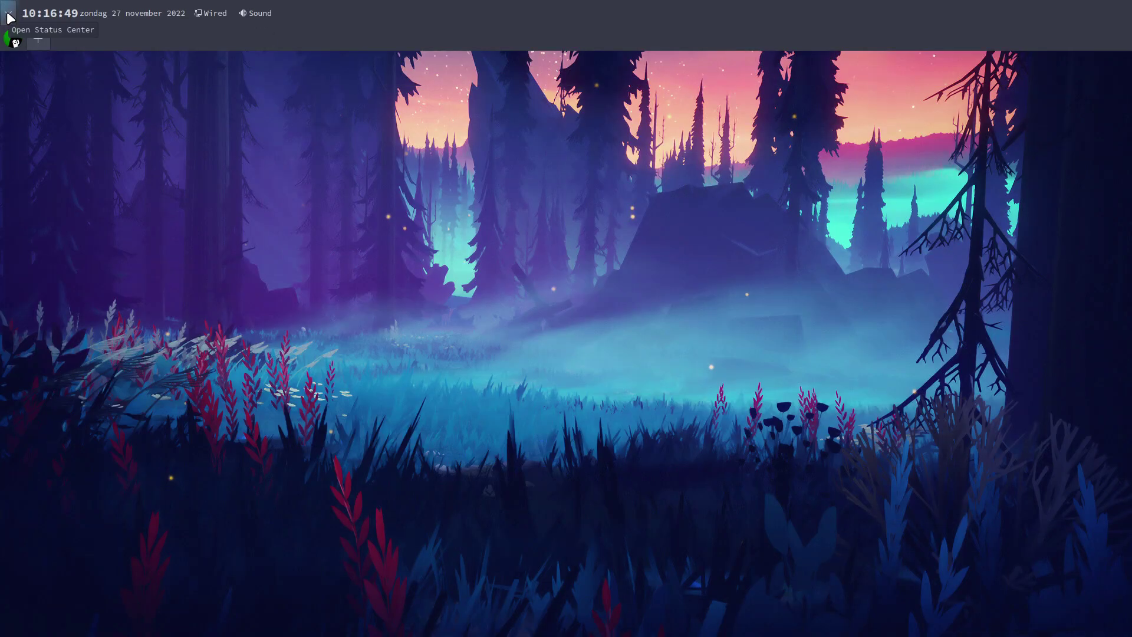
click(9, 15)
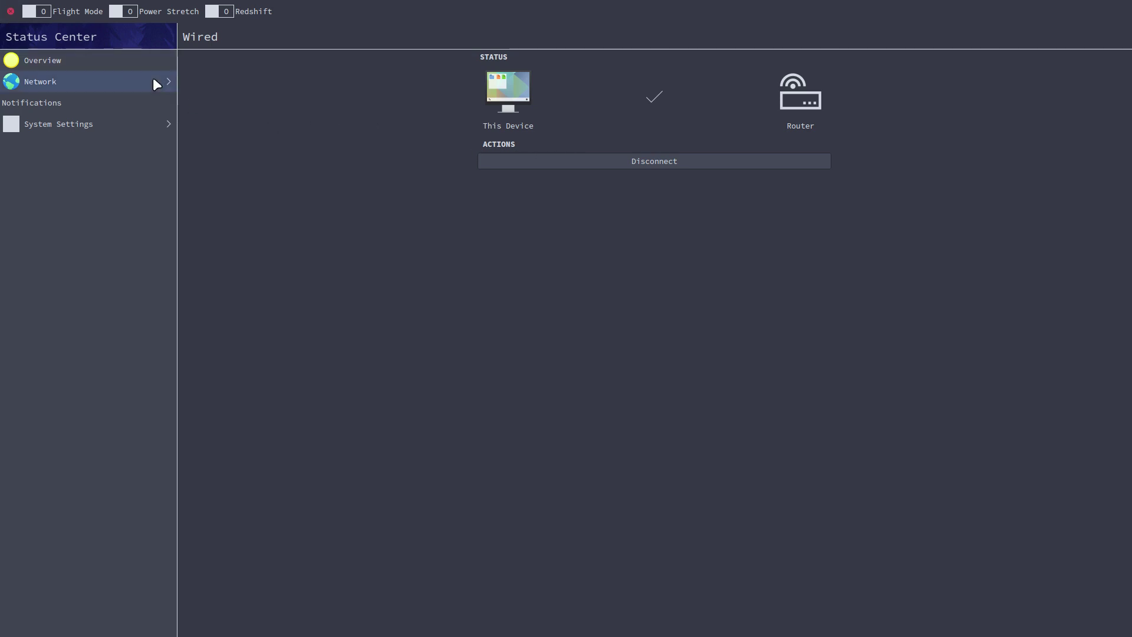
Step: View Status Center's Overview and wired Network pages, then close and reopen it
click(82, 62)
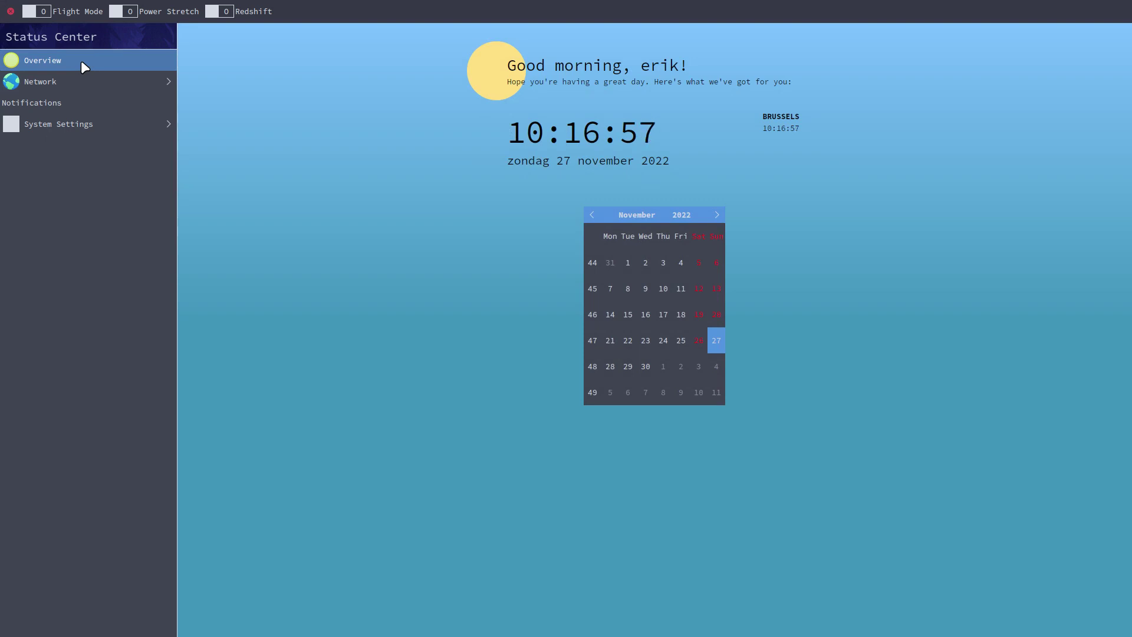
click(111, 82)
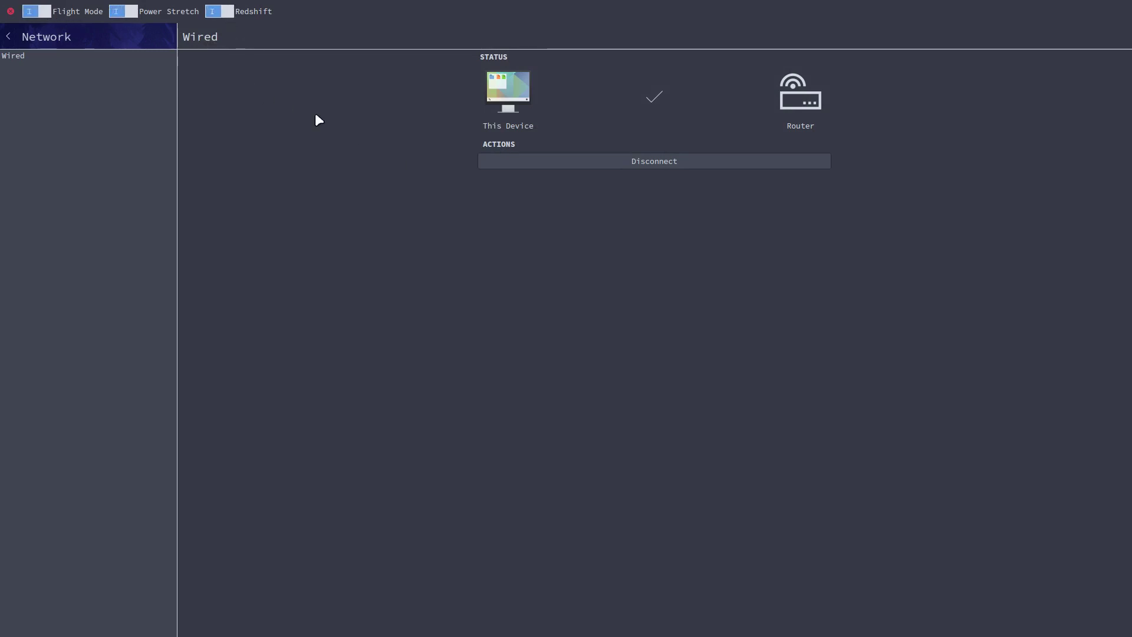
click(11, 11)
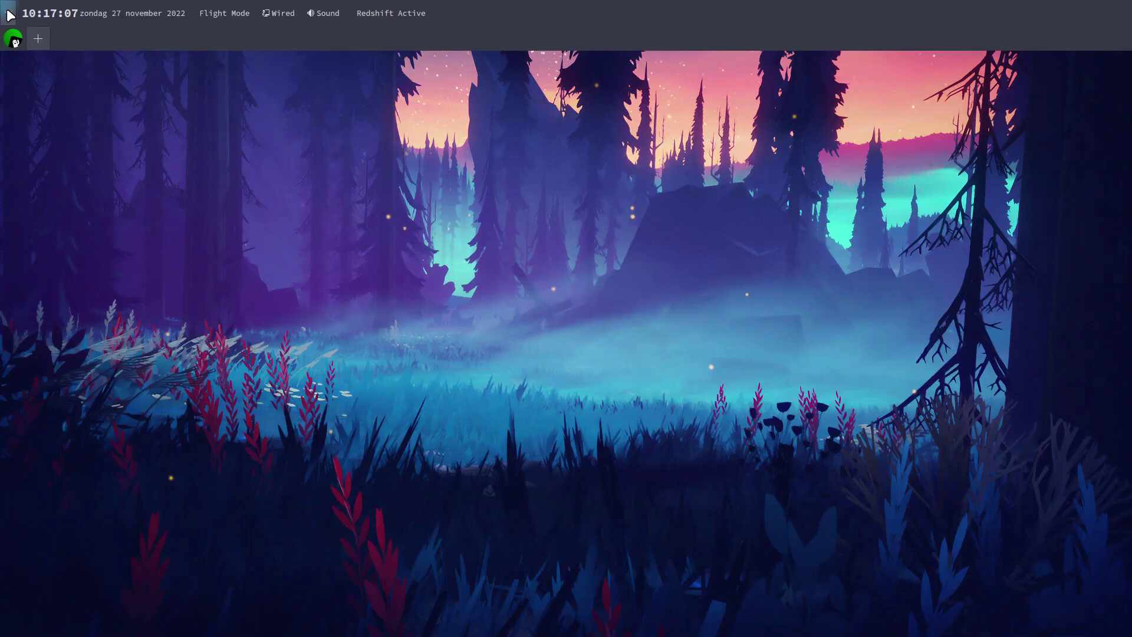
click(8, 11)
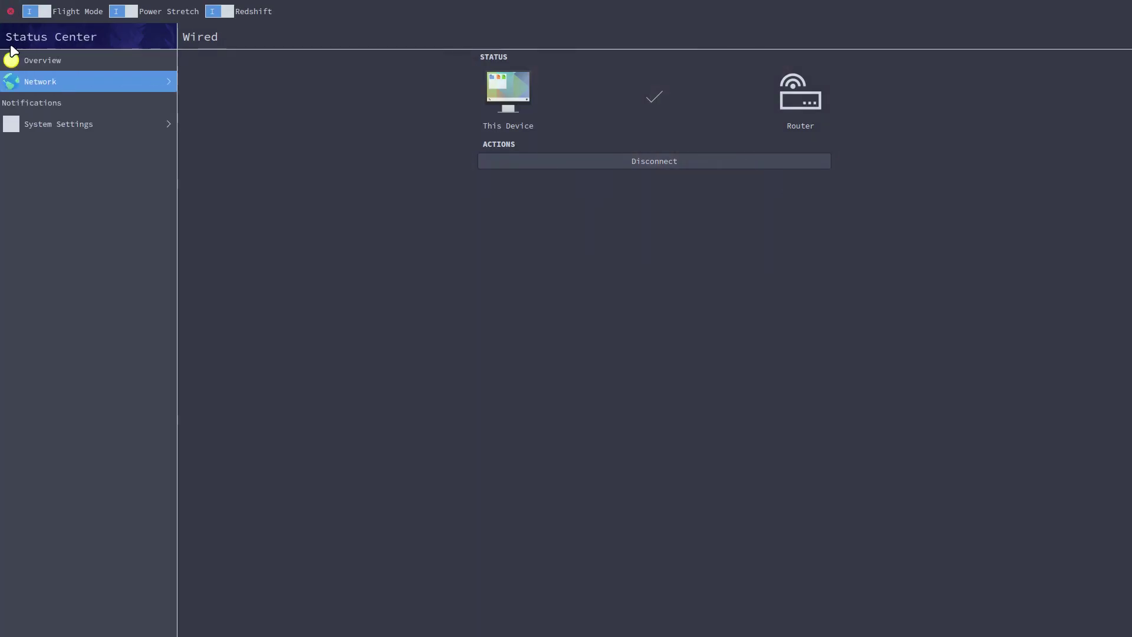
Step: Open System Settings and step through its Bluetooth, Displays and Theme pages
click(67, 122)
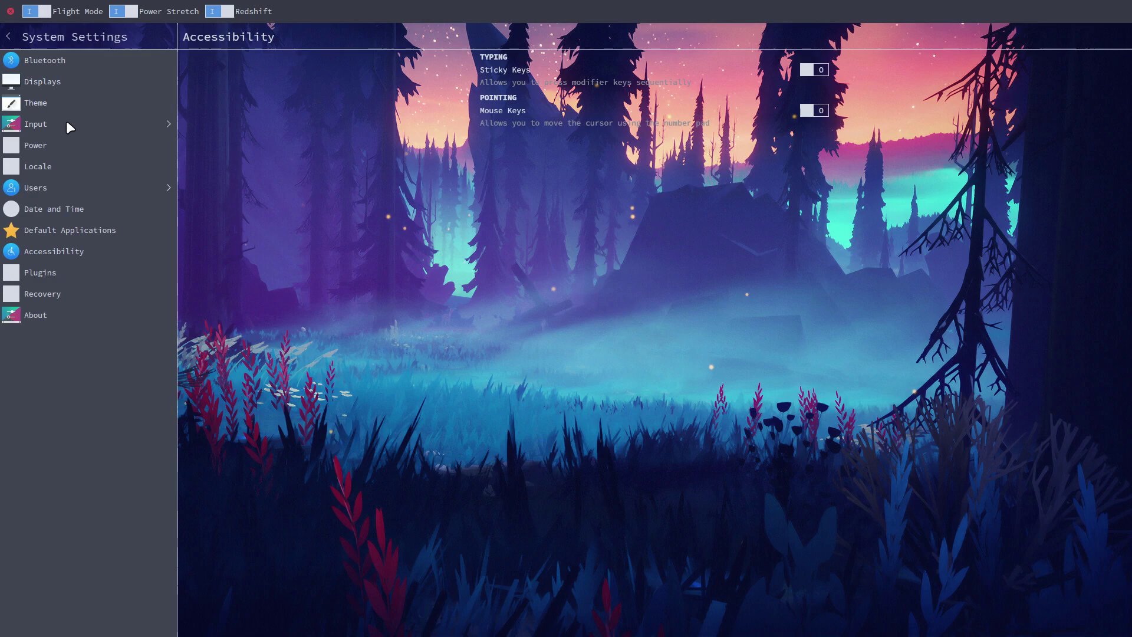
click(99, 58)
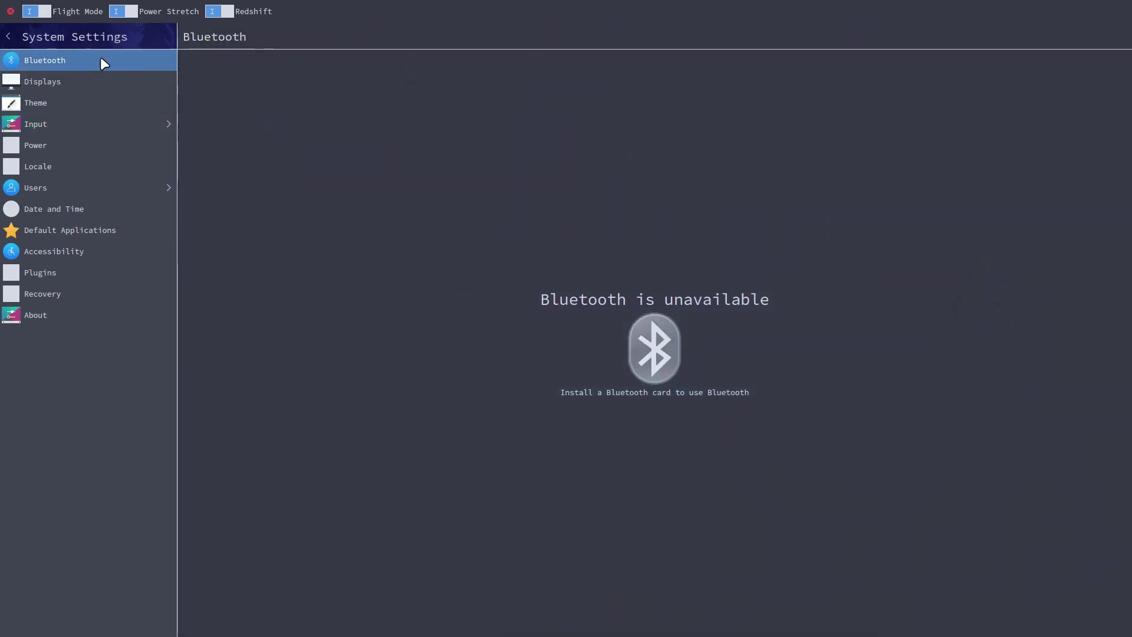
click(98, 84)
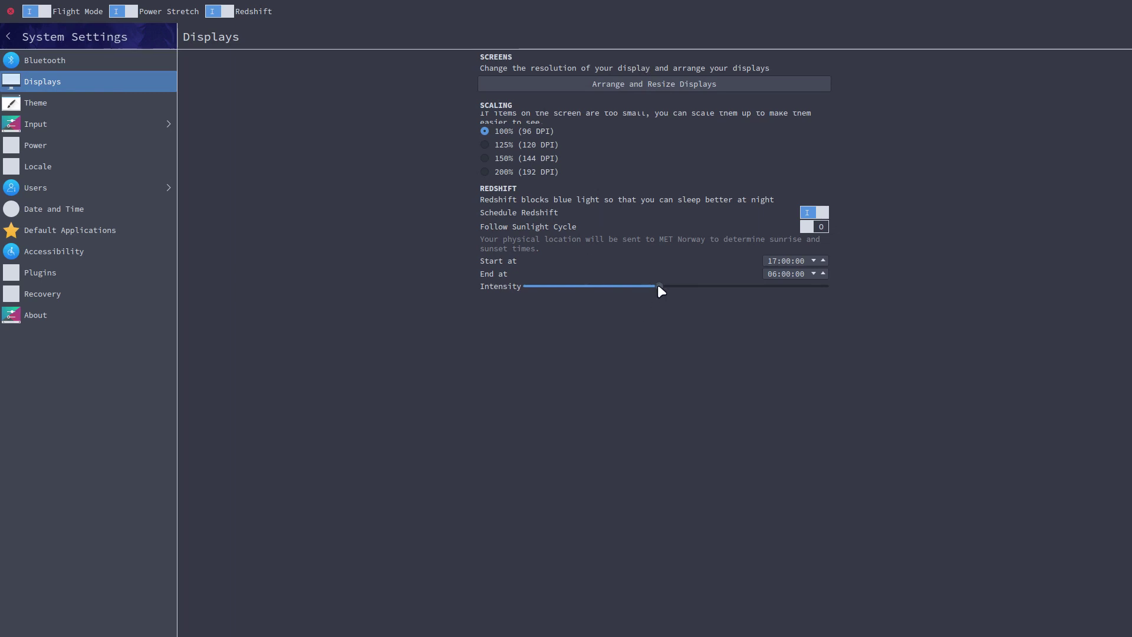
click(107, 102)
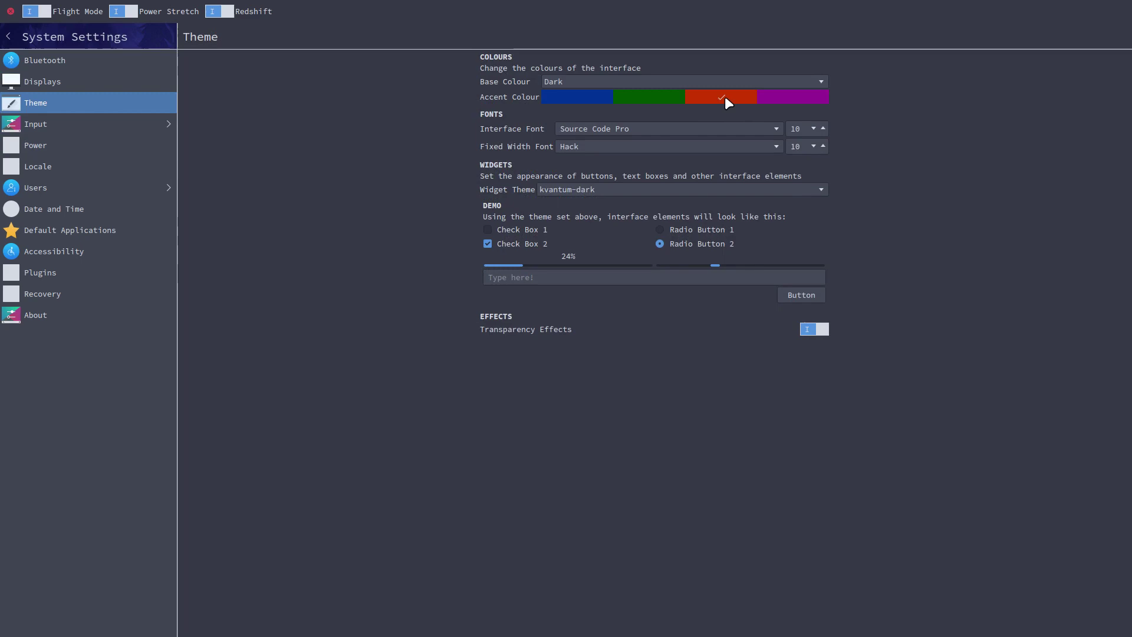
Step: Switch the base colour to Light, then back to Dark
click(648, 83)
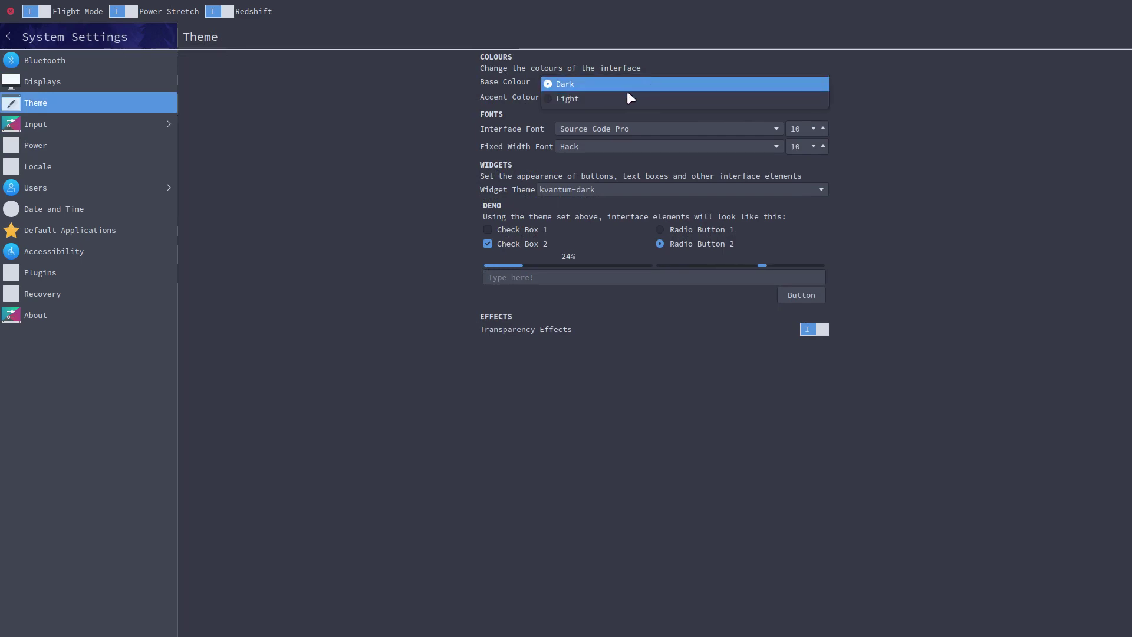
click(628, 97)
click(611, 82)
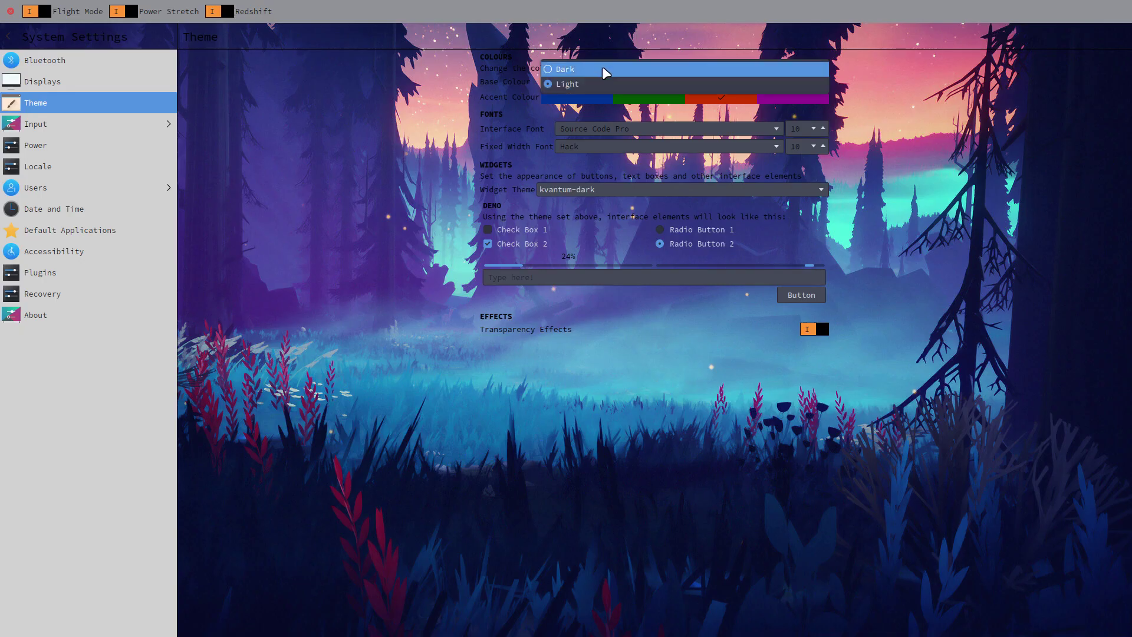
click(603, 69)
Step: Set the interface font to Cantarell and raise its size to 12
click(618, 128)
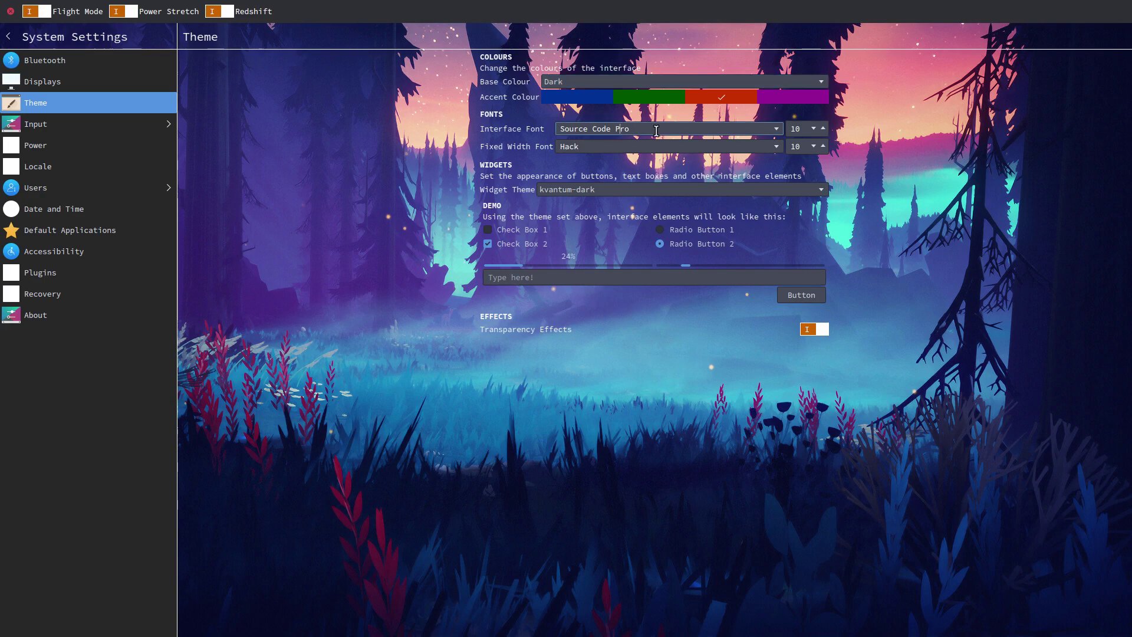
click(776, 129)
scroll(751, 211, up, 3)
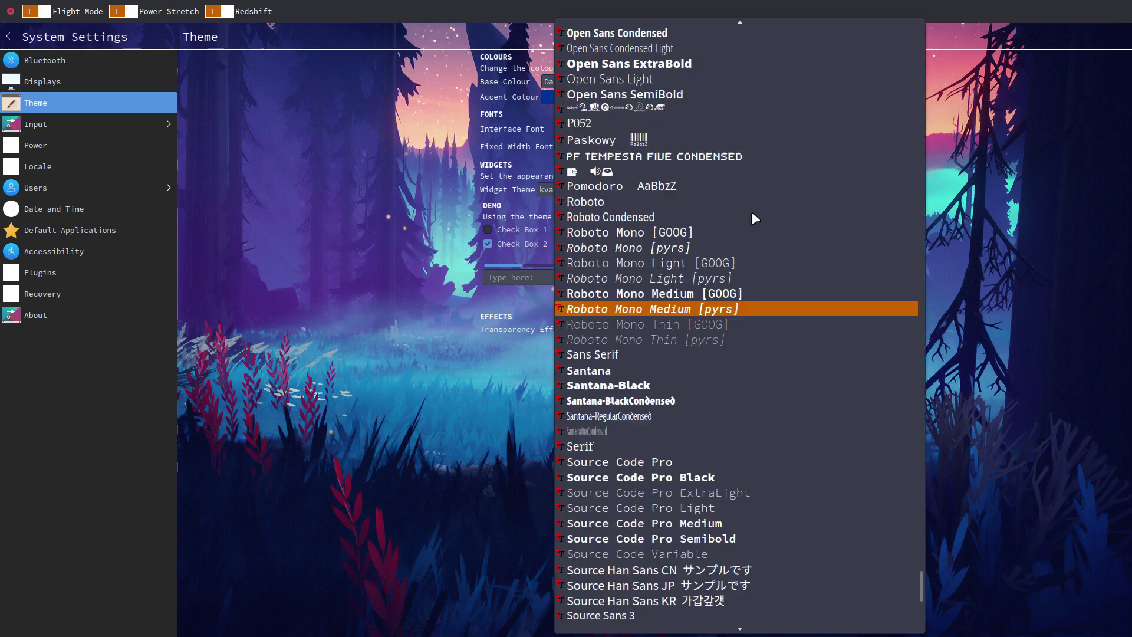
scroll(752, 214, up, 20)
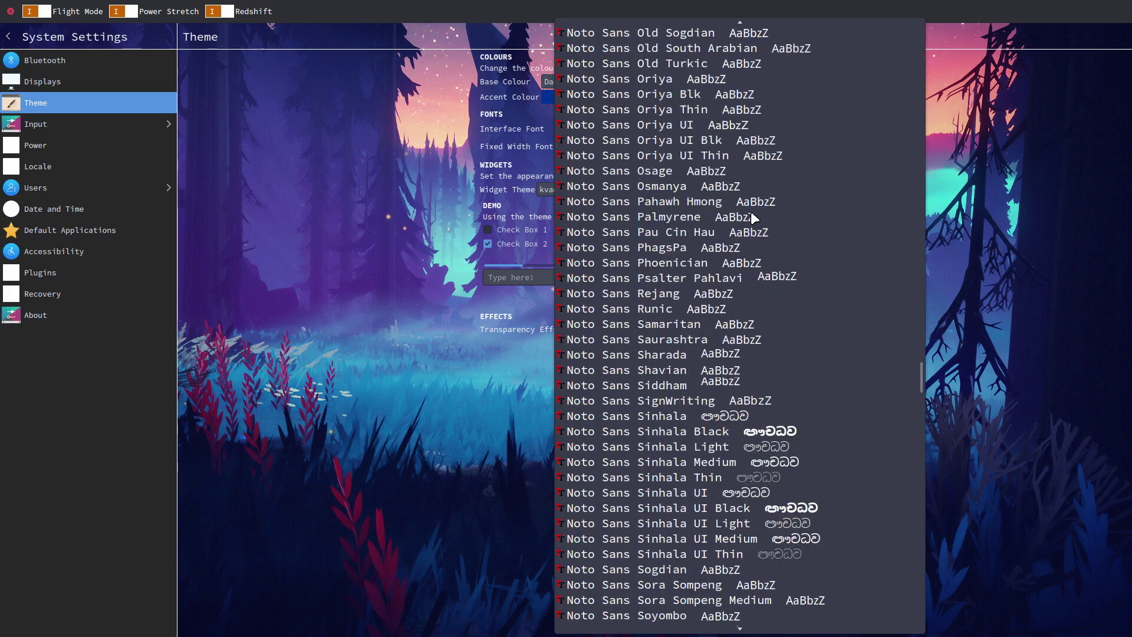
scroll(751, 217, up, 20)
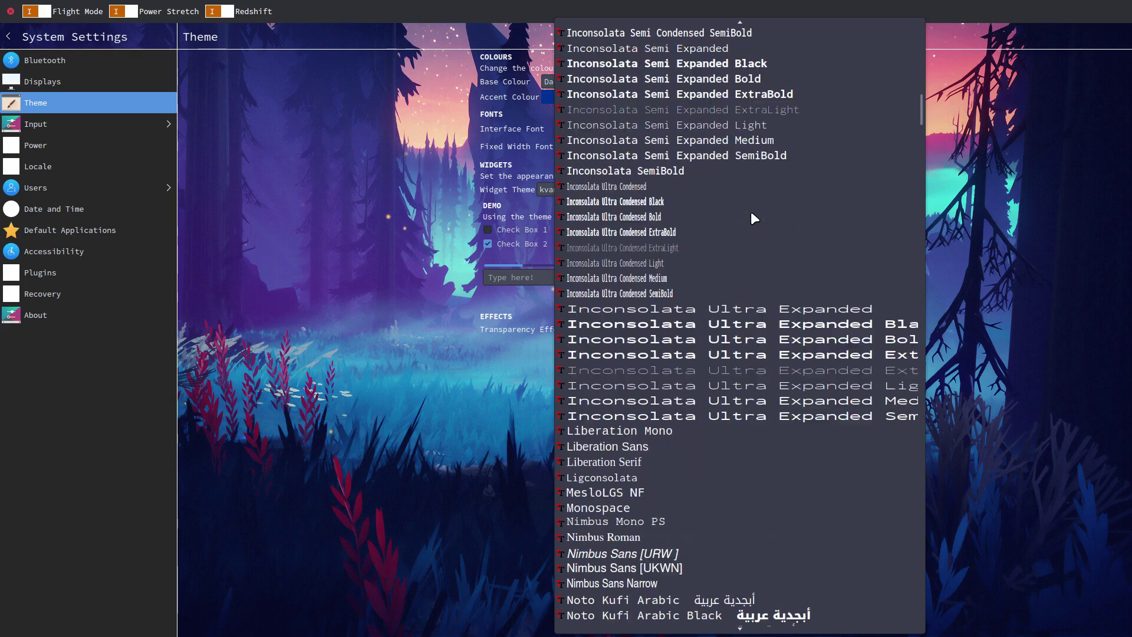
scroll(751, 211, up, 15)
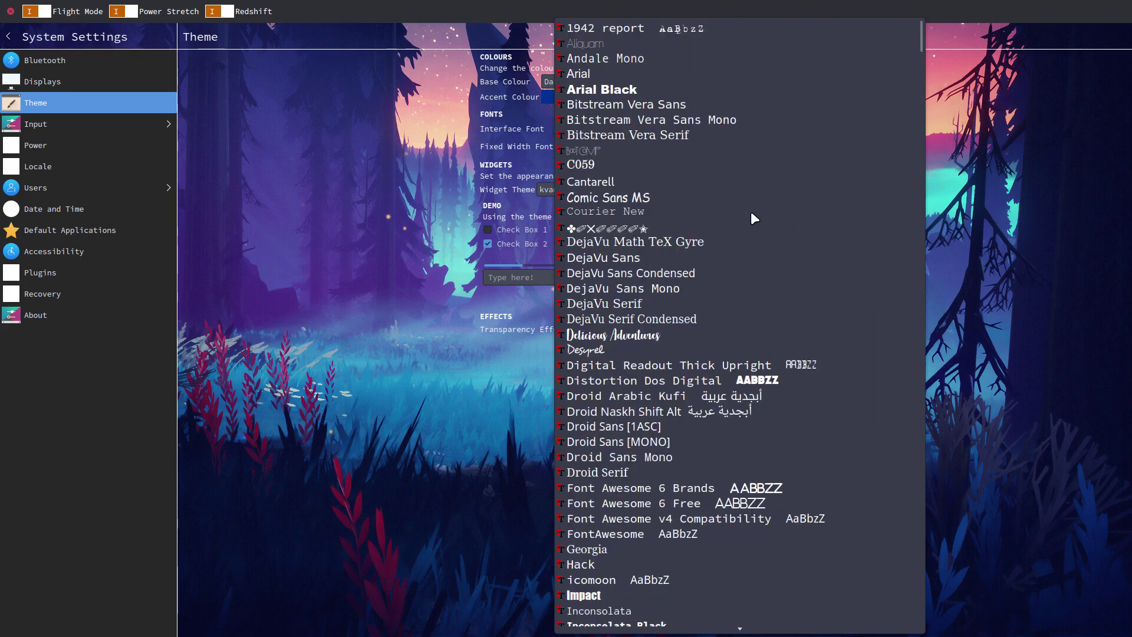
click(616, 184)
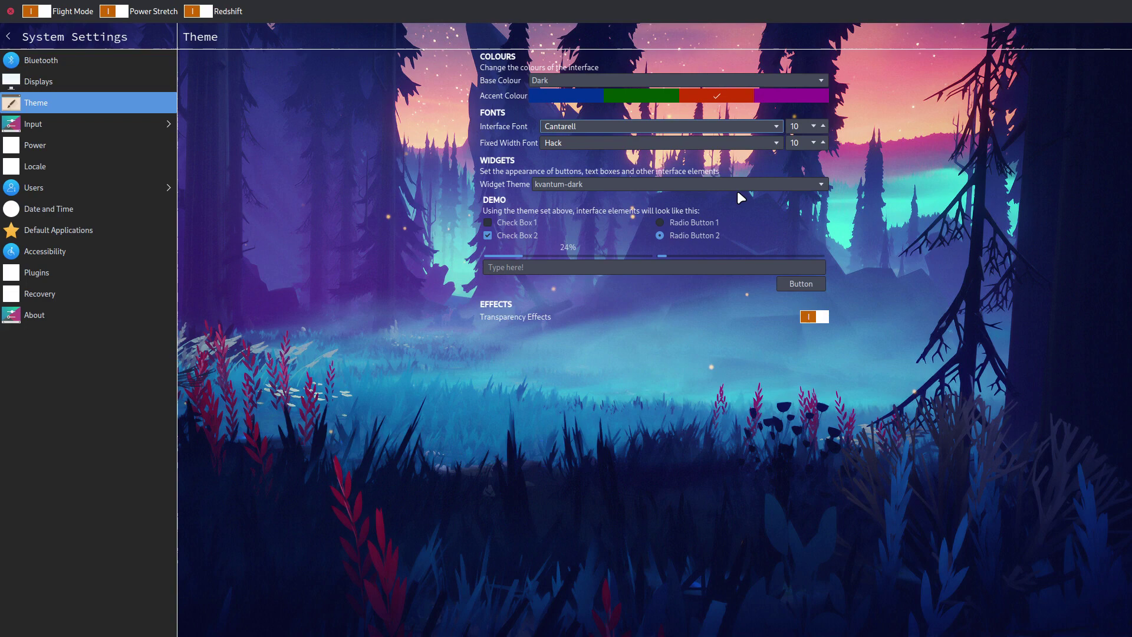
click(823, 125)
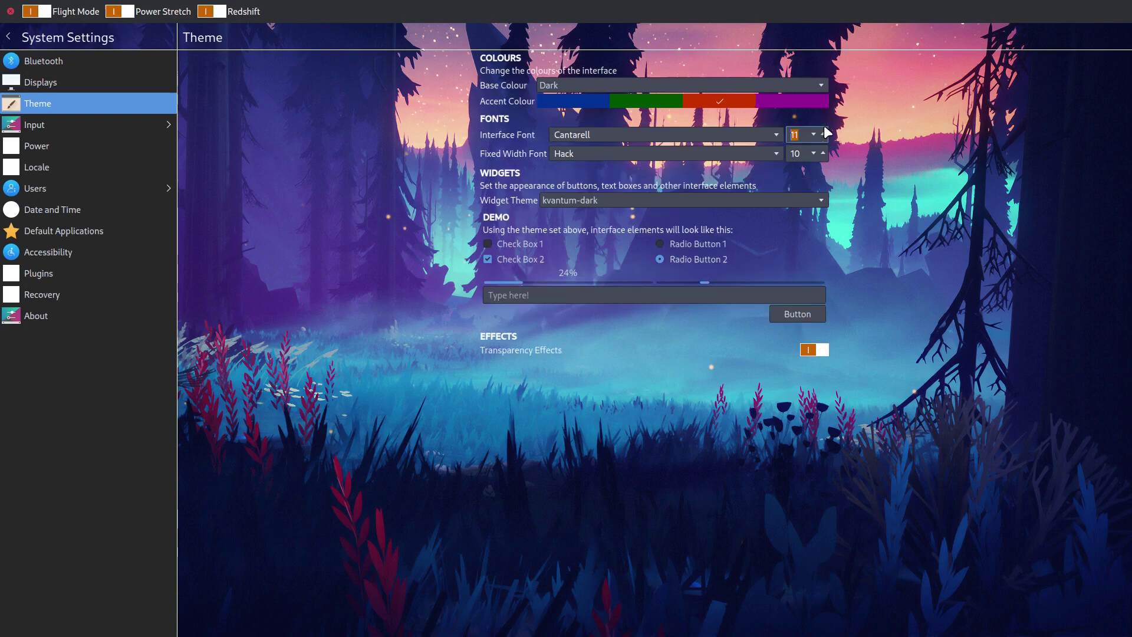
click(823, 129)
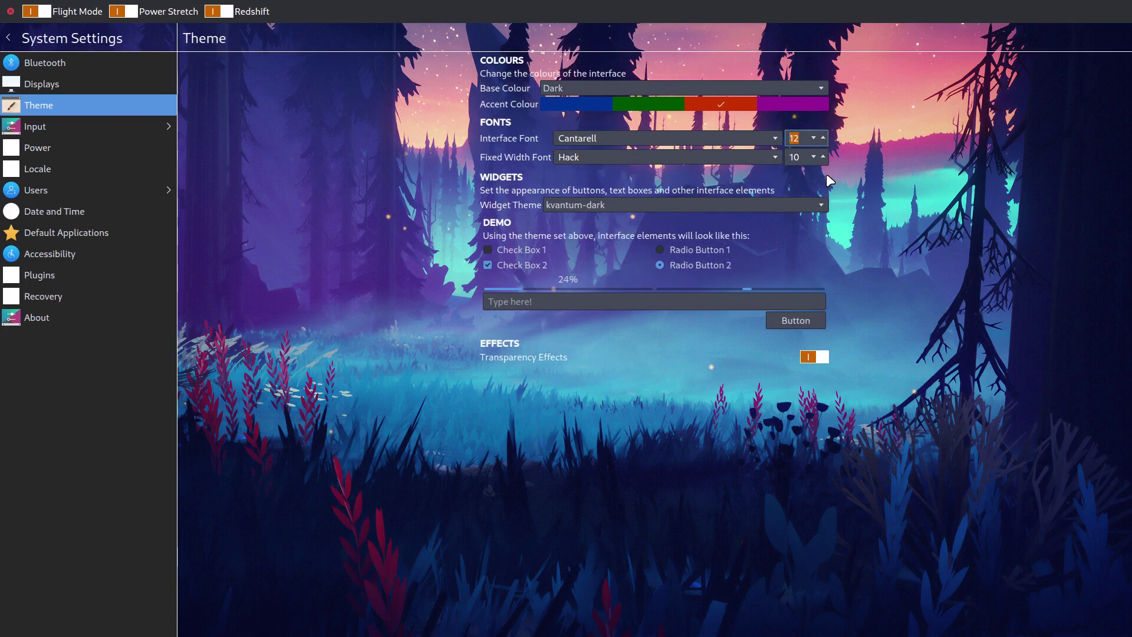
click(595, 205)
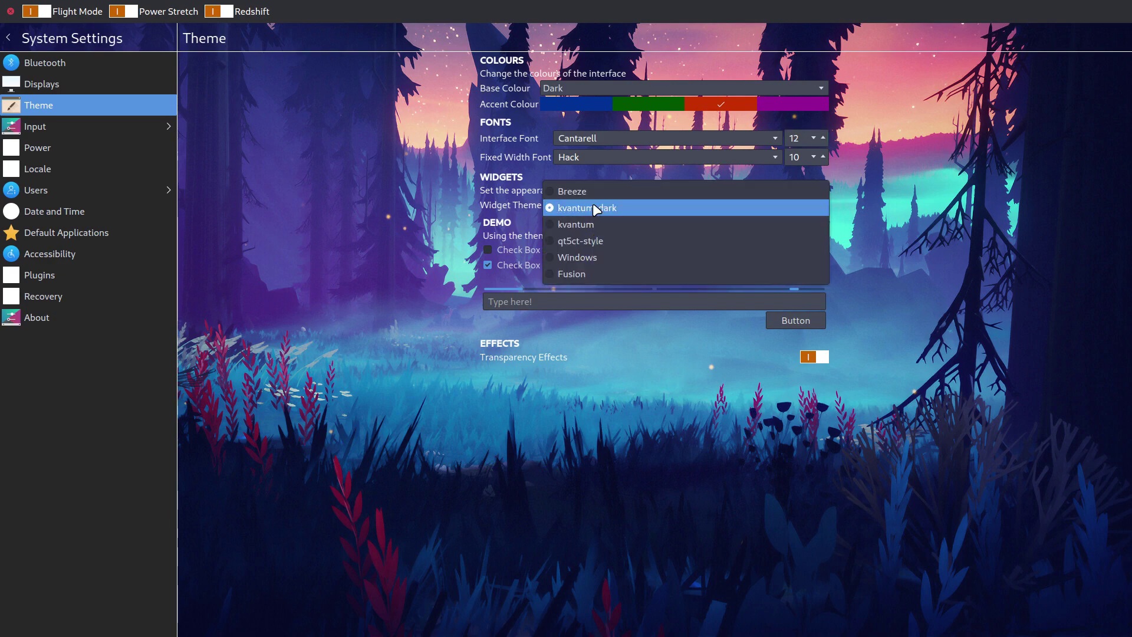
click(592, 194)
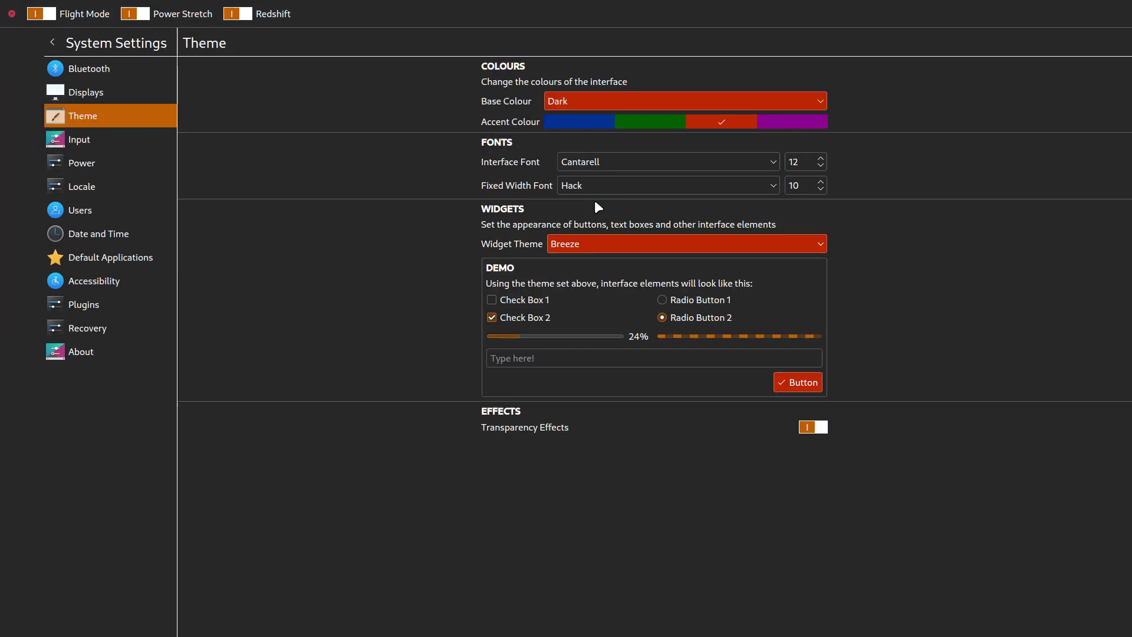
click(593, 243)
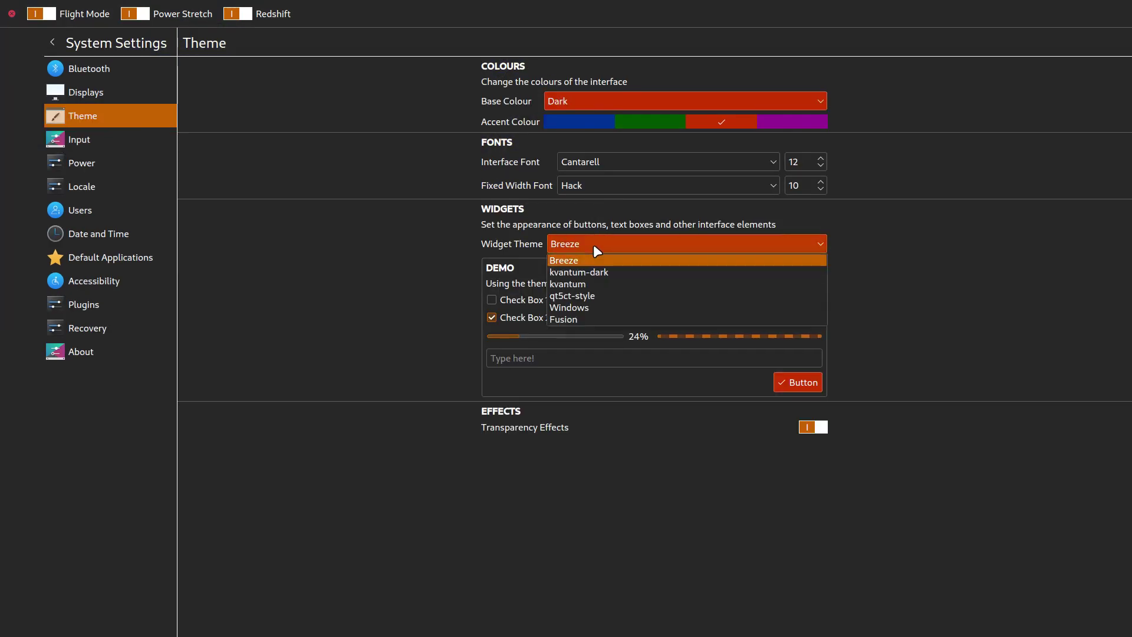
click(591, 269)
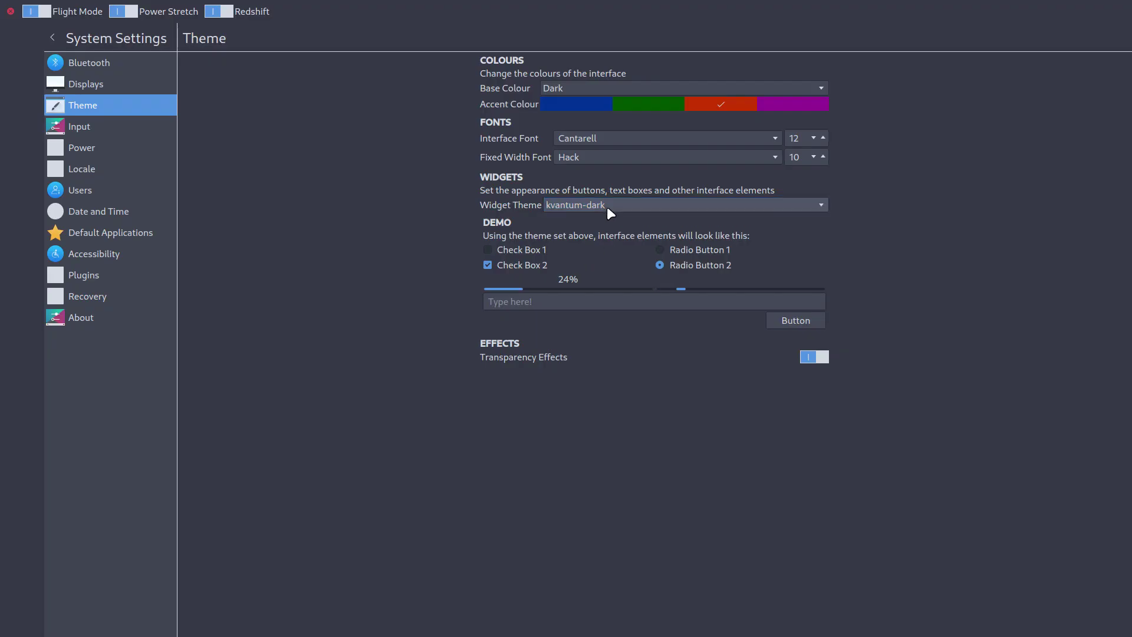
click(607, 207)
click(603, 227)
click(615, 208)
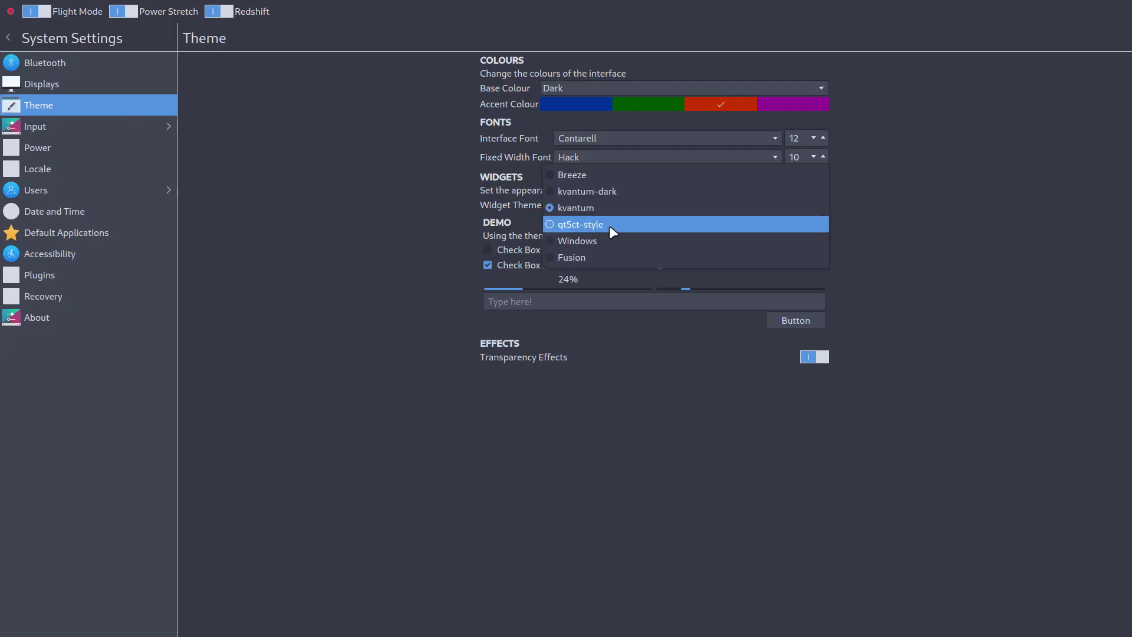
click(609, 225)
click(619, 204)
click(614, 220)
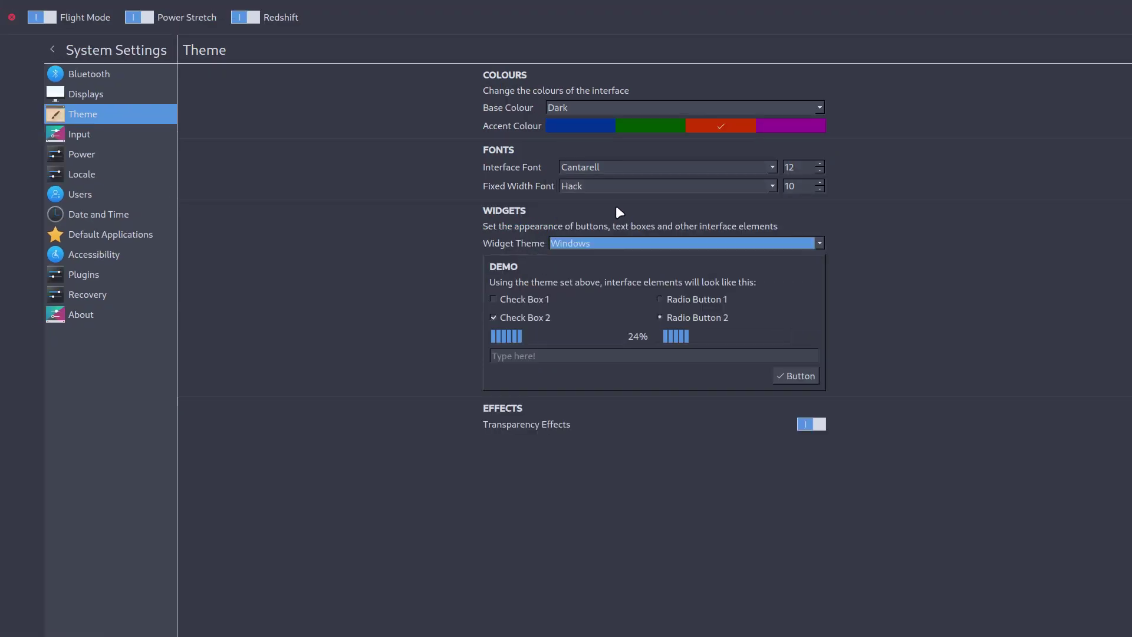
click(613, 242)
click(601, 316)
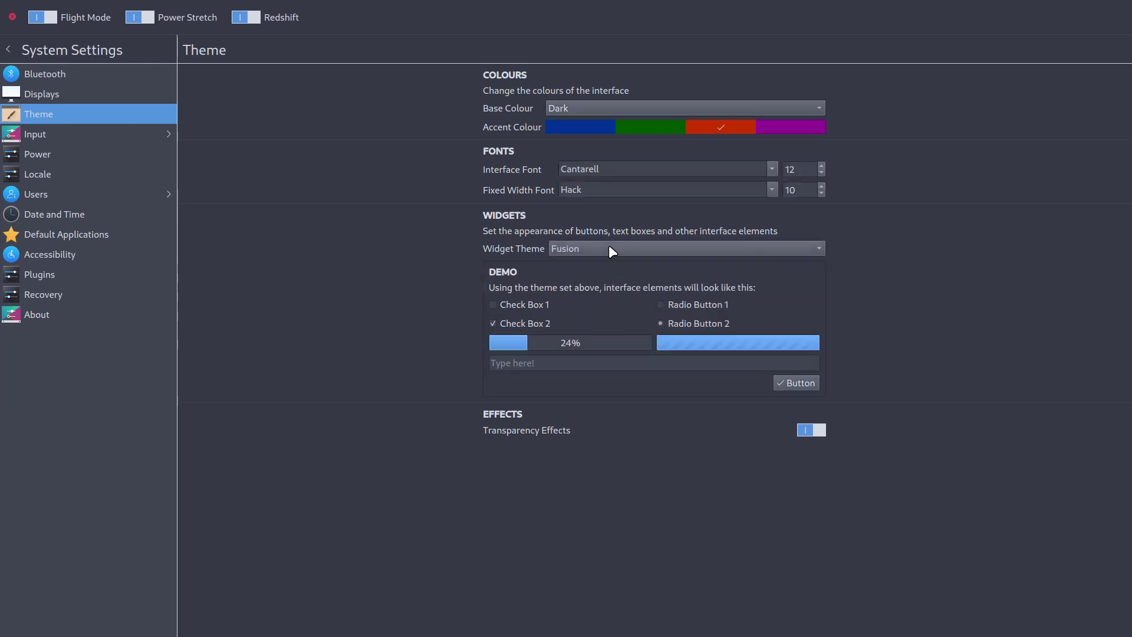
click(608, 245)
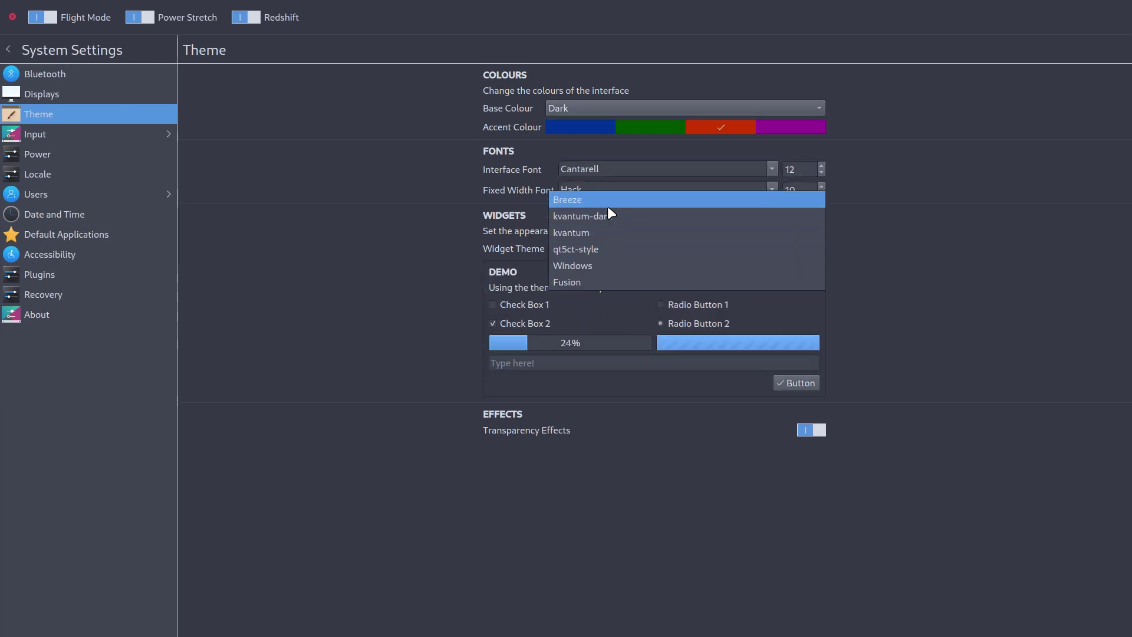
click(607, 204)
click(603, 244)
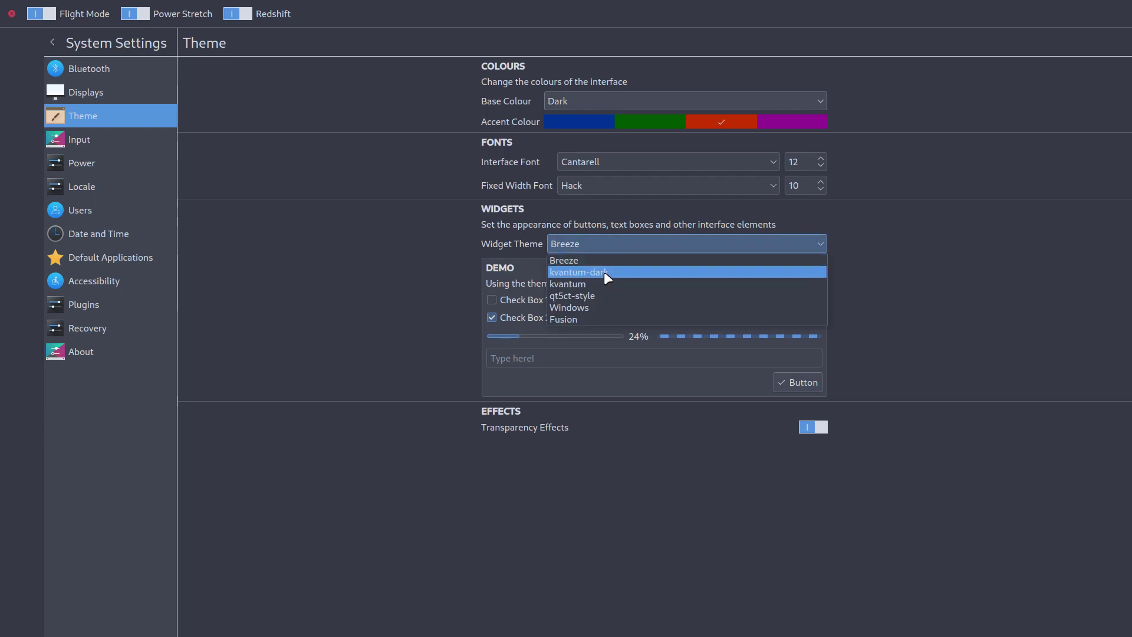
click(603, 273)
click(610, 202)
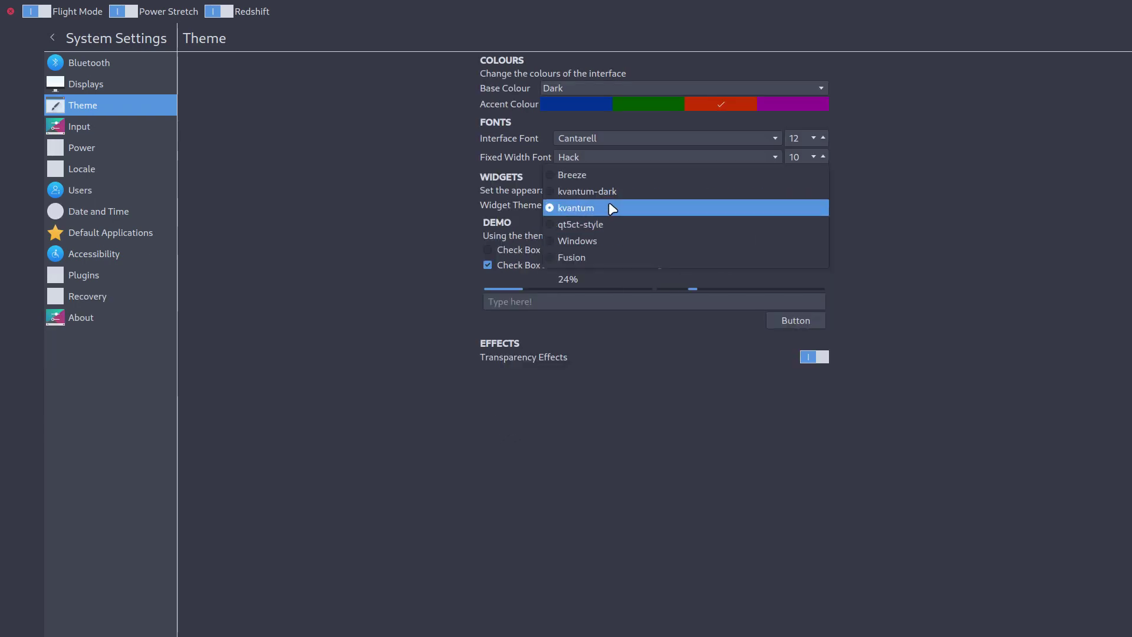
click(602, 193)
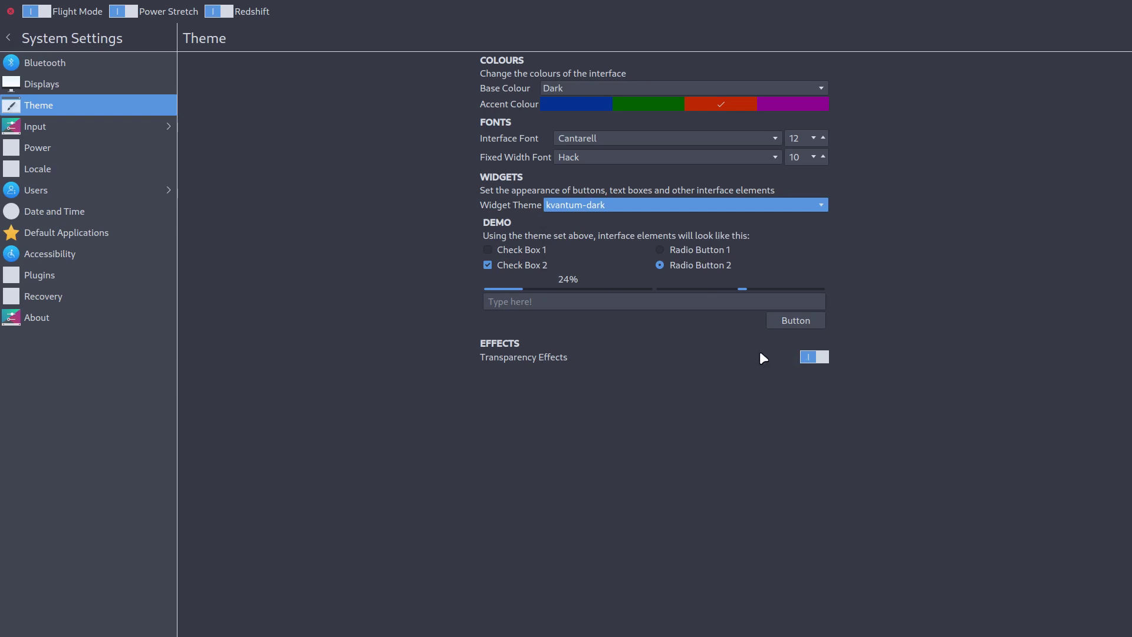
Step: Browse the mouse and touchpad, power, and locale and region settings pages
click(120, 127)
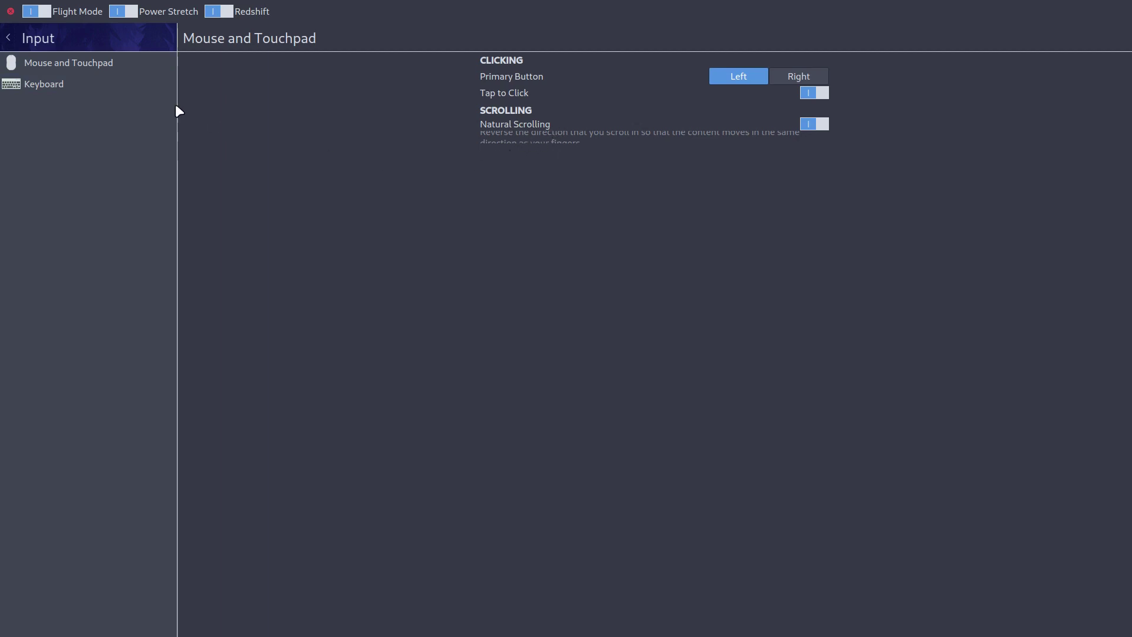
click(8, 37)
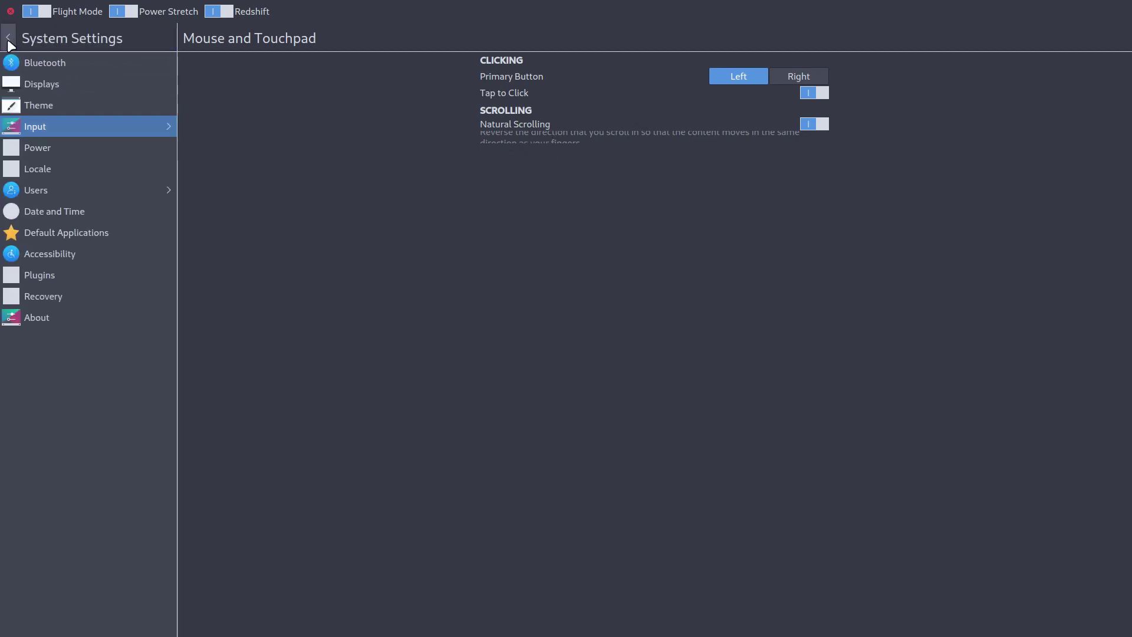
click(55, 148)
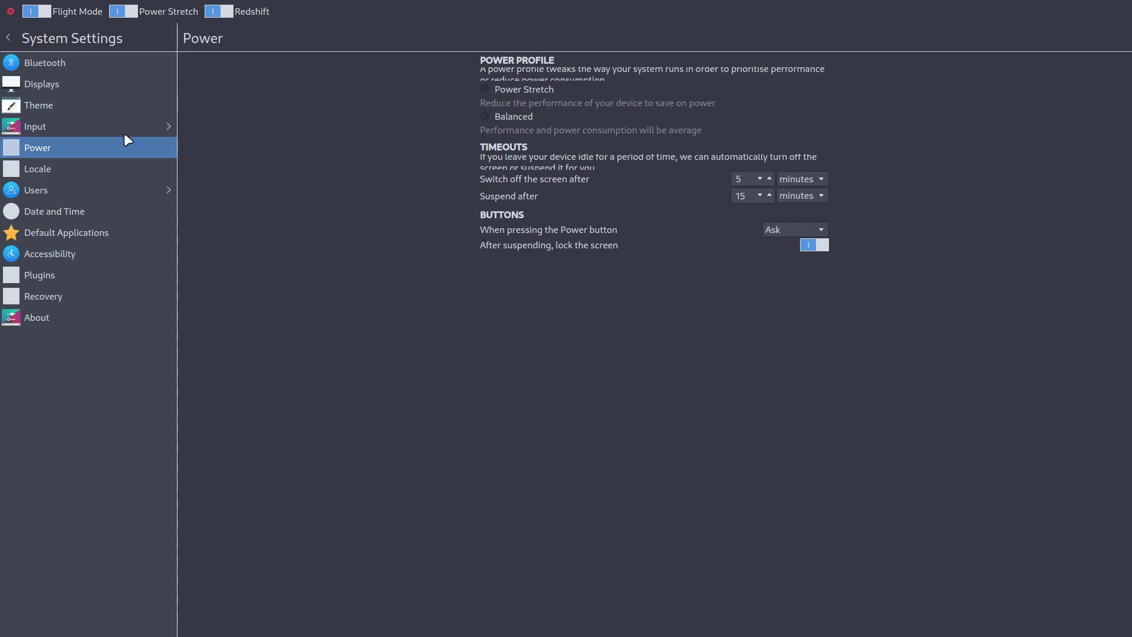
click(39, 170)
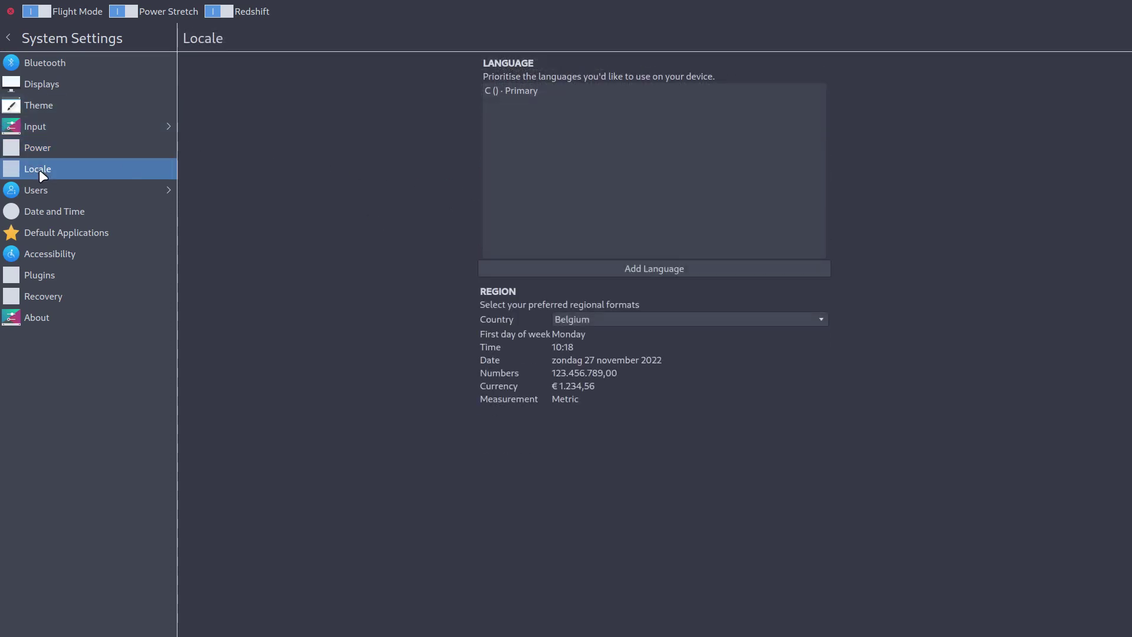
Step: Start adding a user account, cancel the password prompt, and return to System Settings
click(49, 189)
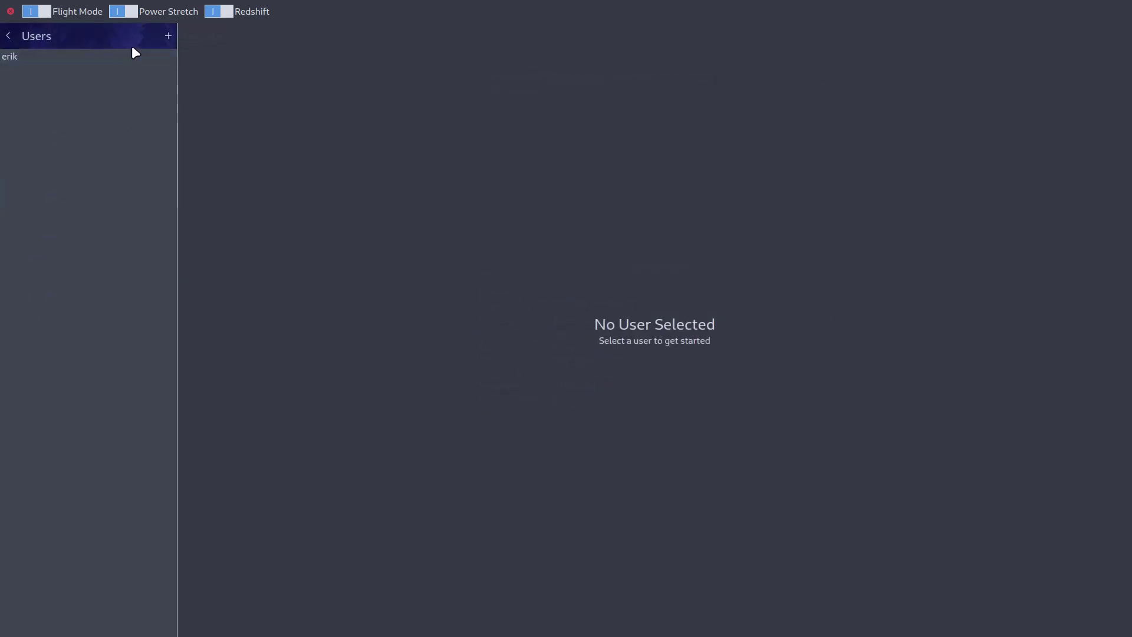
click(165, 37)
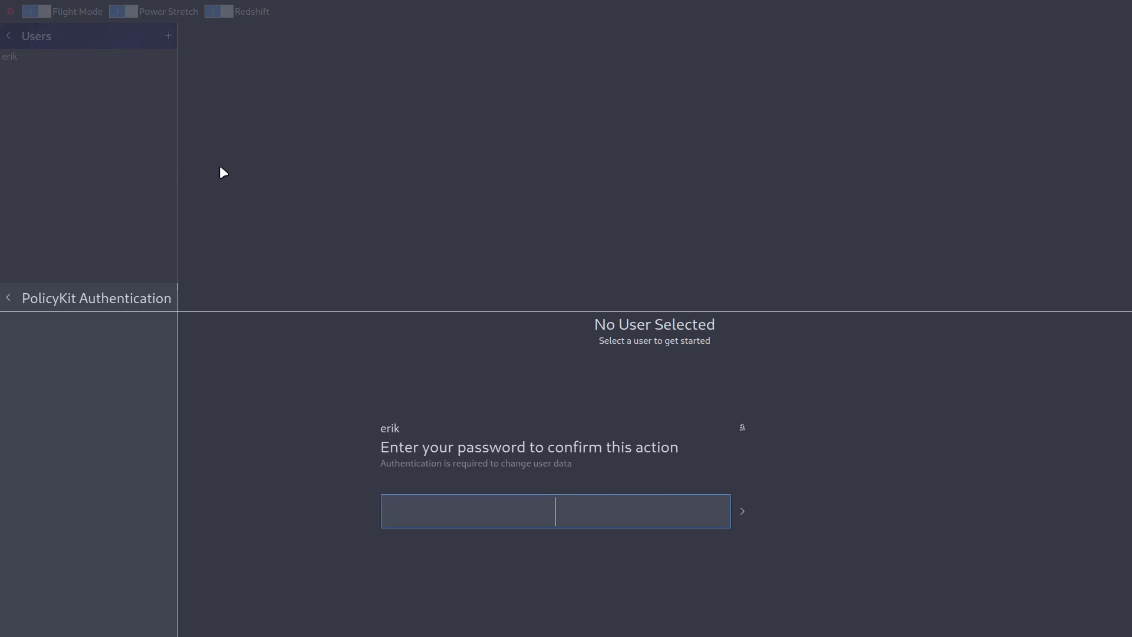
key(Escape)
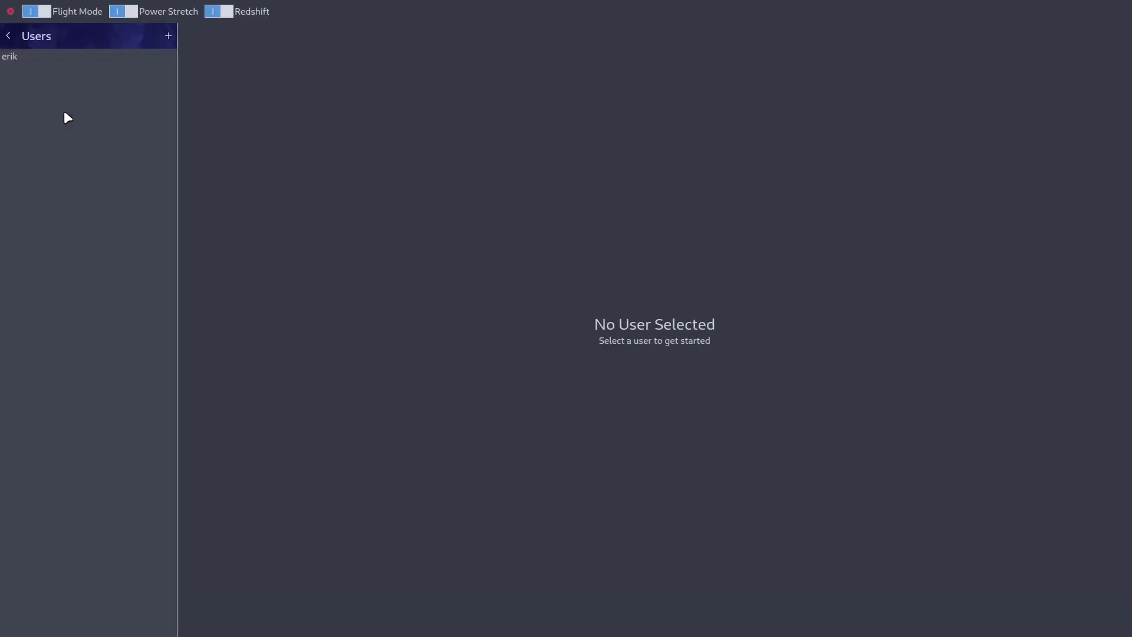
click(11, 45)
Step: View the Date and Time, Default Applications, Accessibility and Plugins pages
click(81, 217)
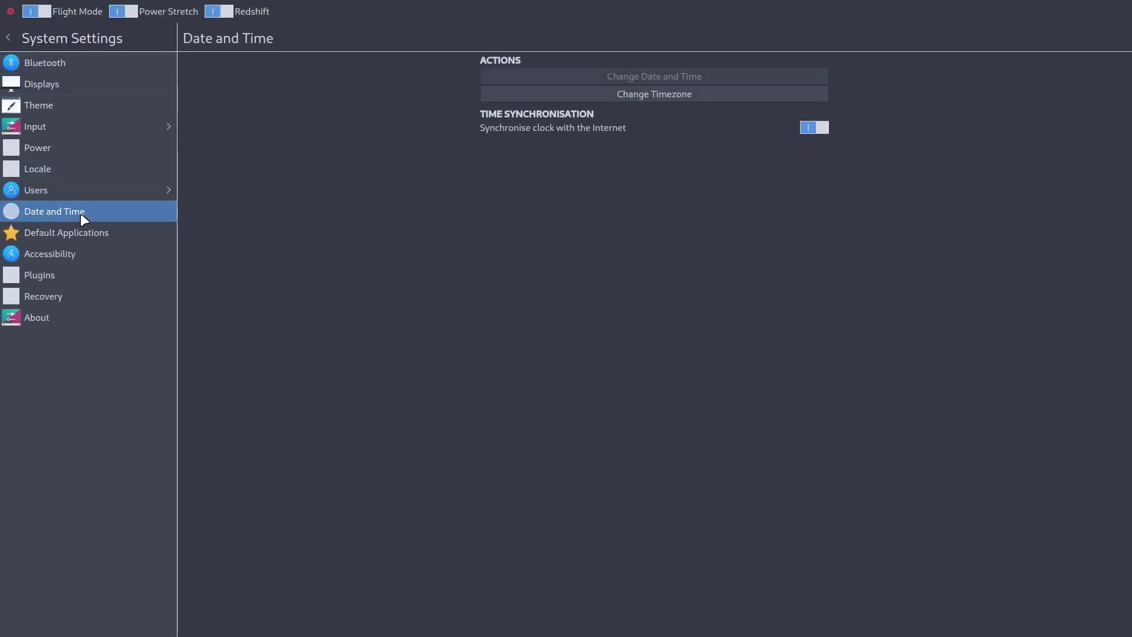
click(87, 234)
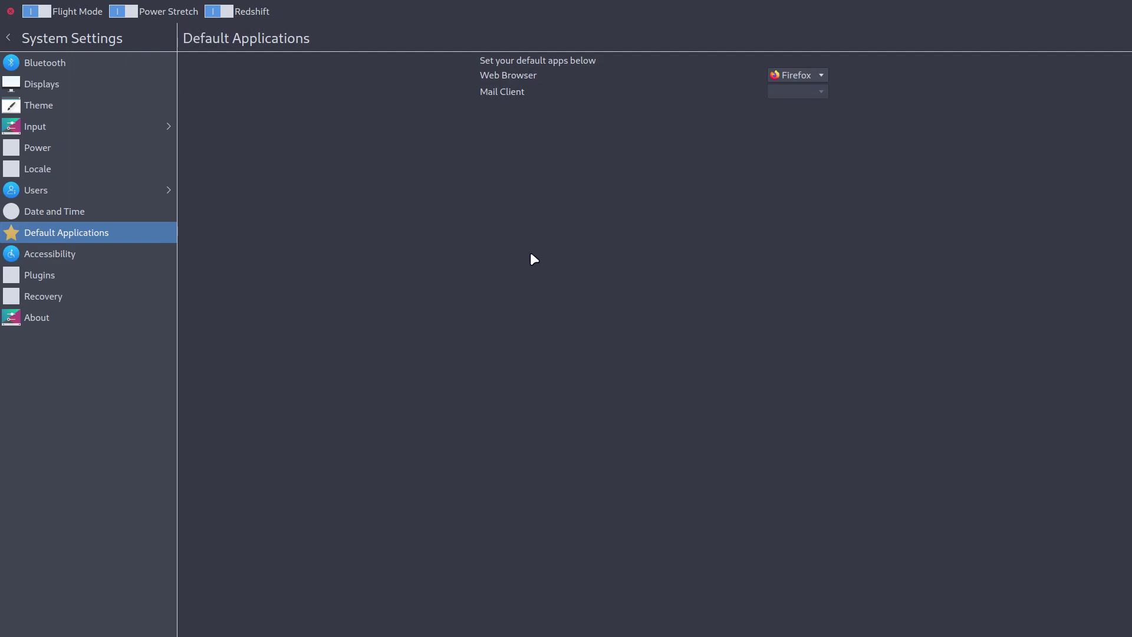
click(109, 253)
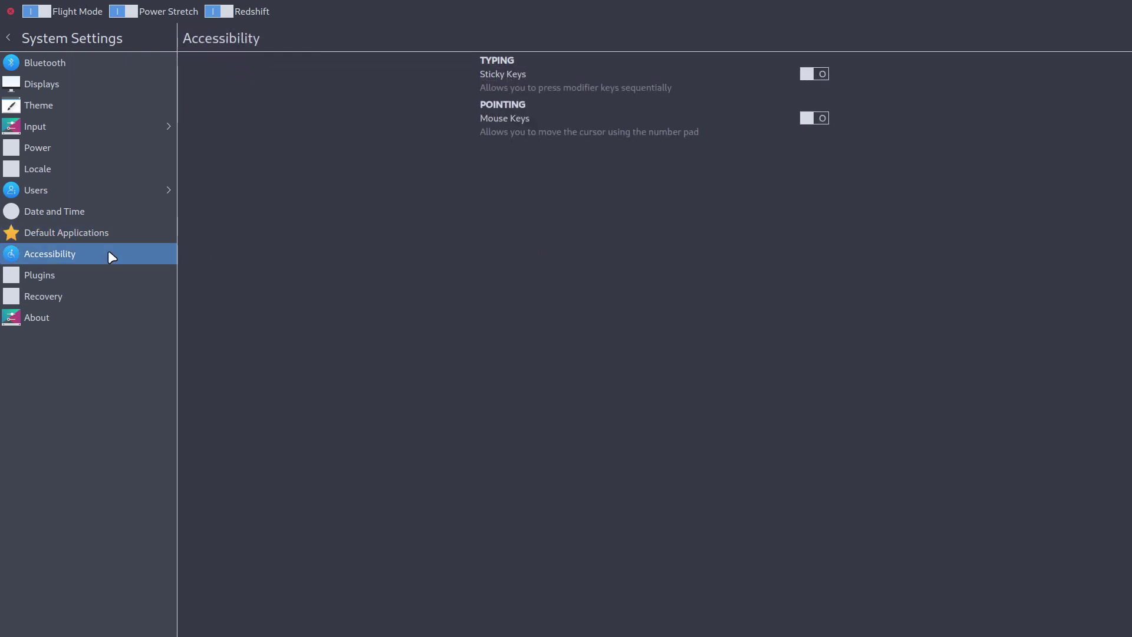
click(85, 272)
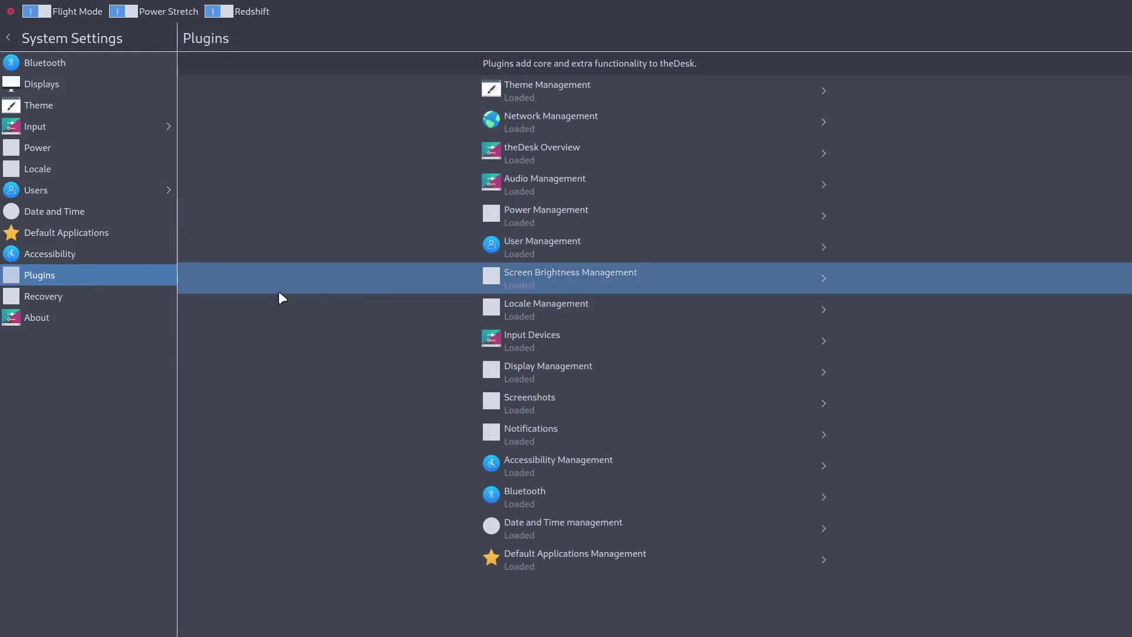
Step: View the Recovery and About pages, then close Status Center
click(45, 298)
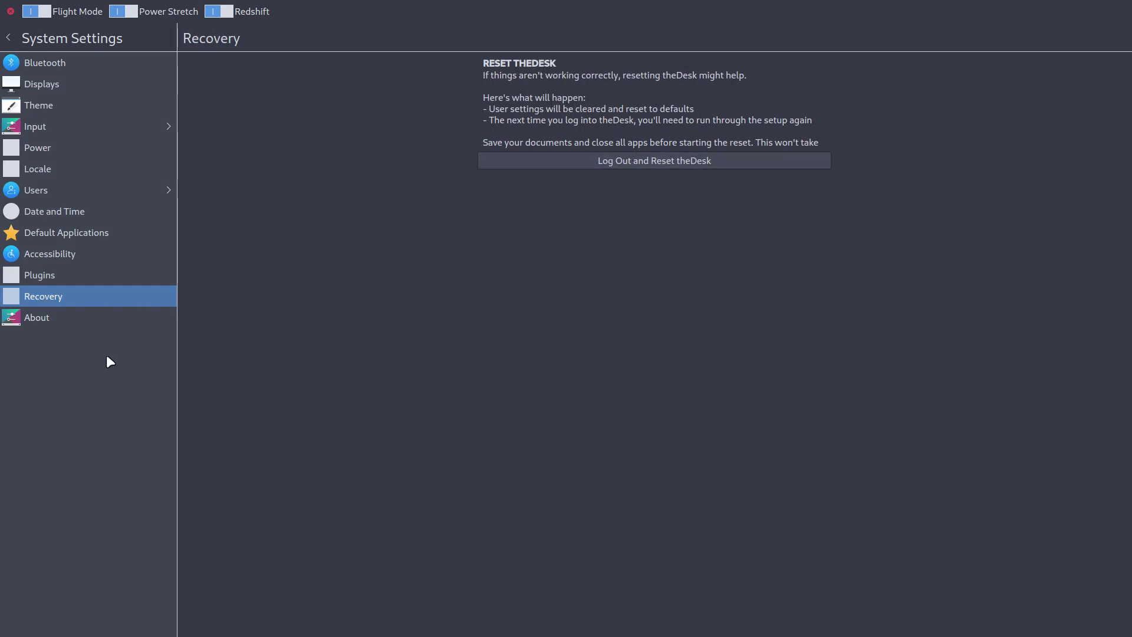
click(53, 321)
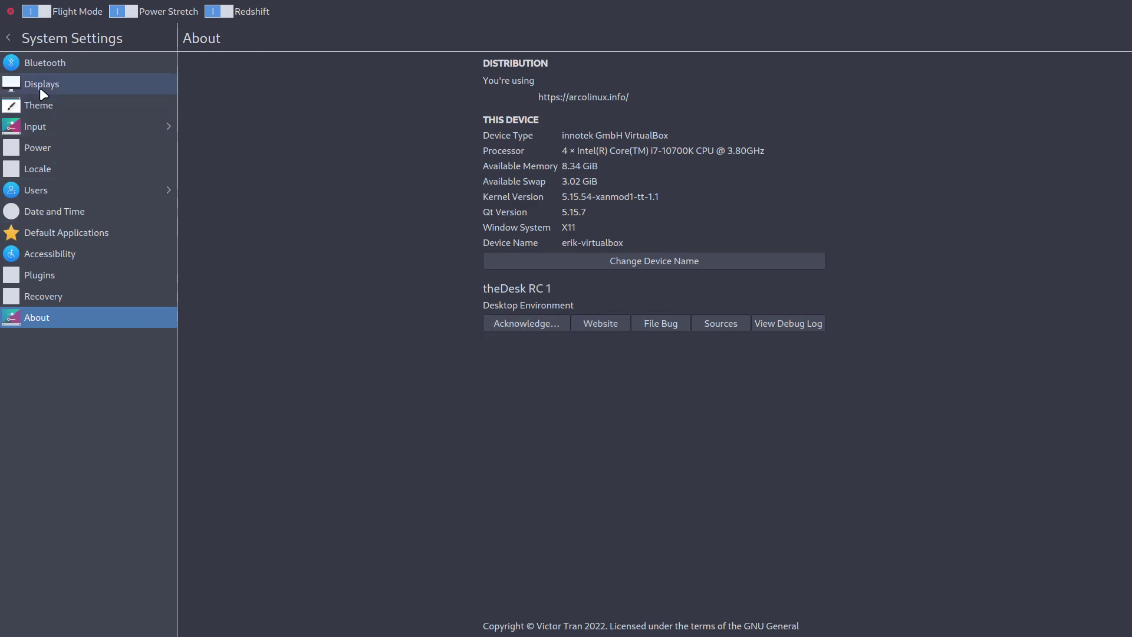
click(6, 38)
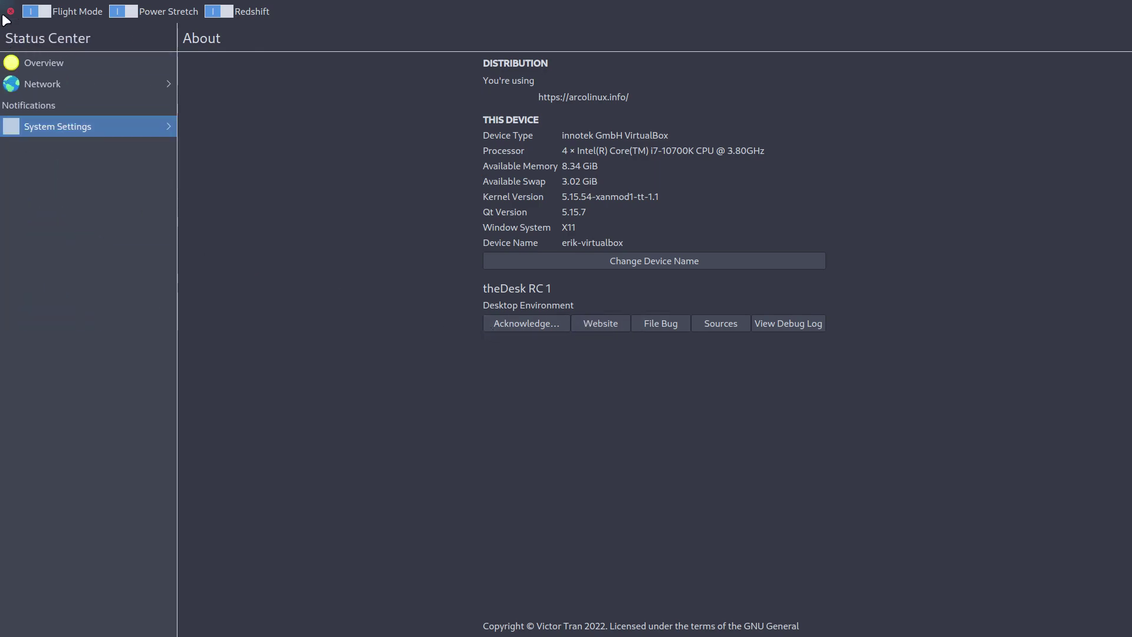
click(5, 15)
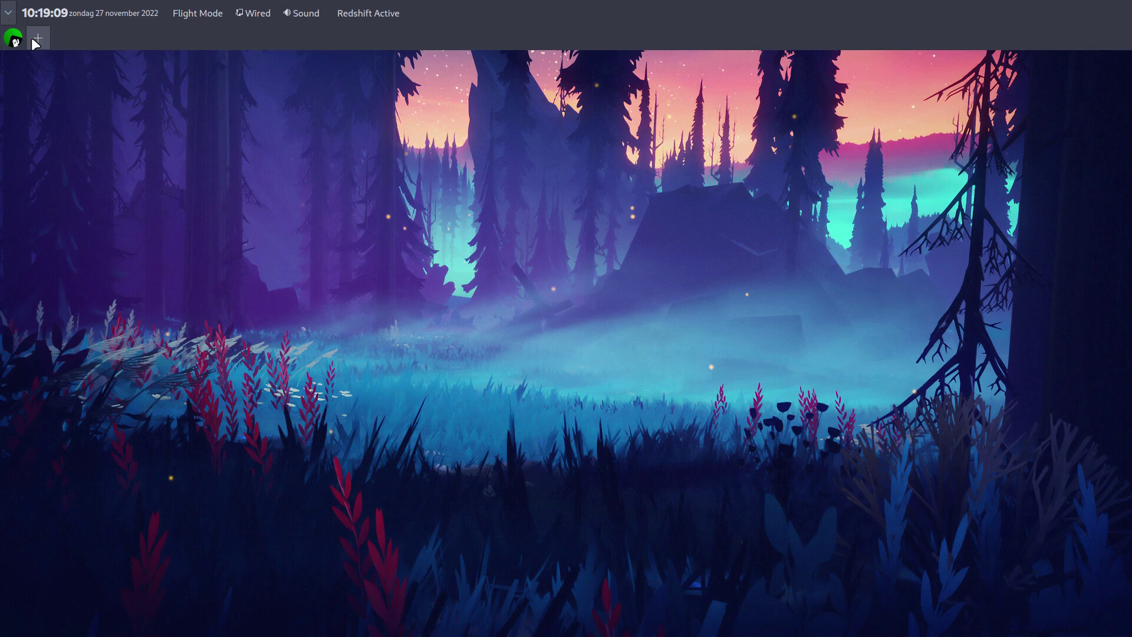
Step: Reopen and close Status Center, then show the Utilities category in Gateway
click(12, 13)
click(11, 12)
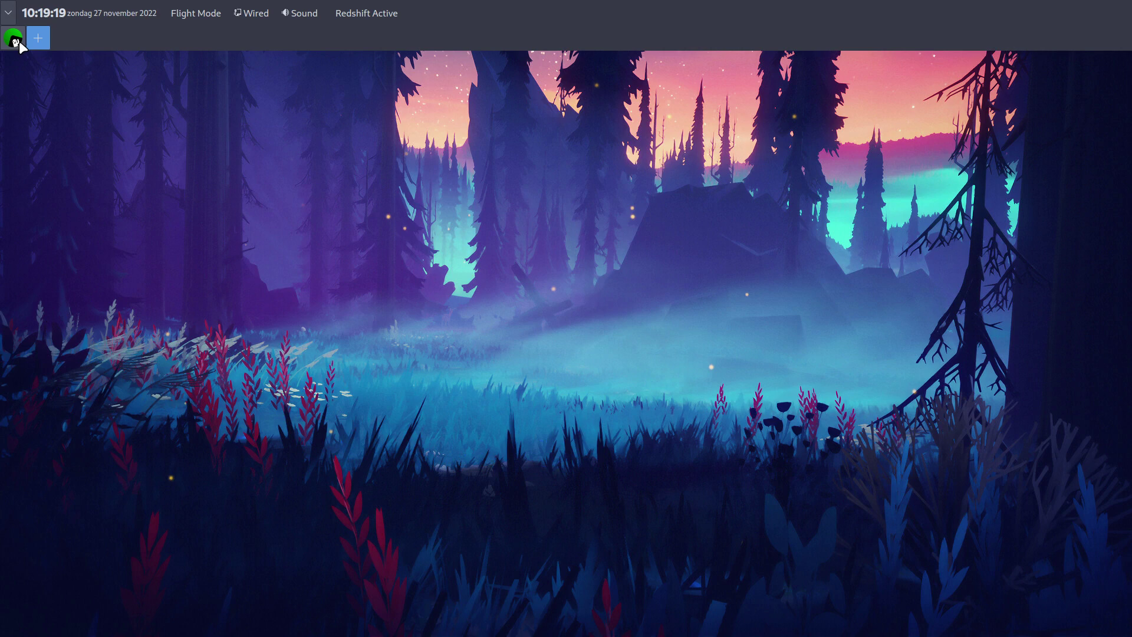
click(14, 40)
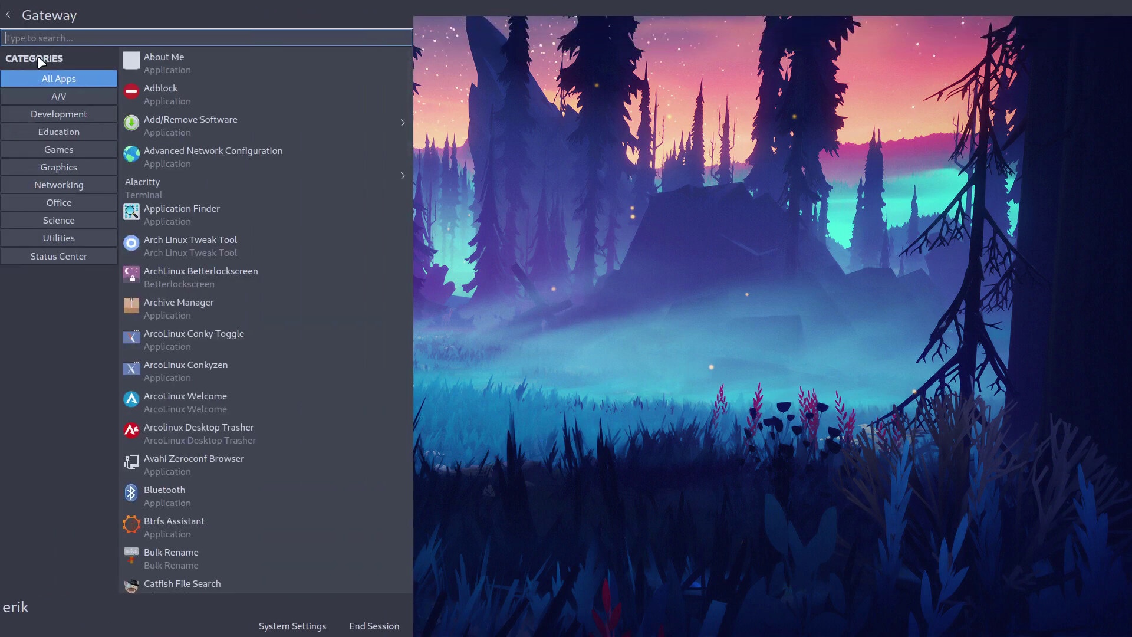
click(62, 238)
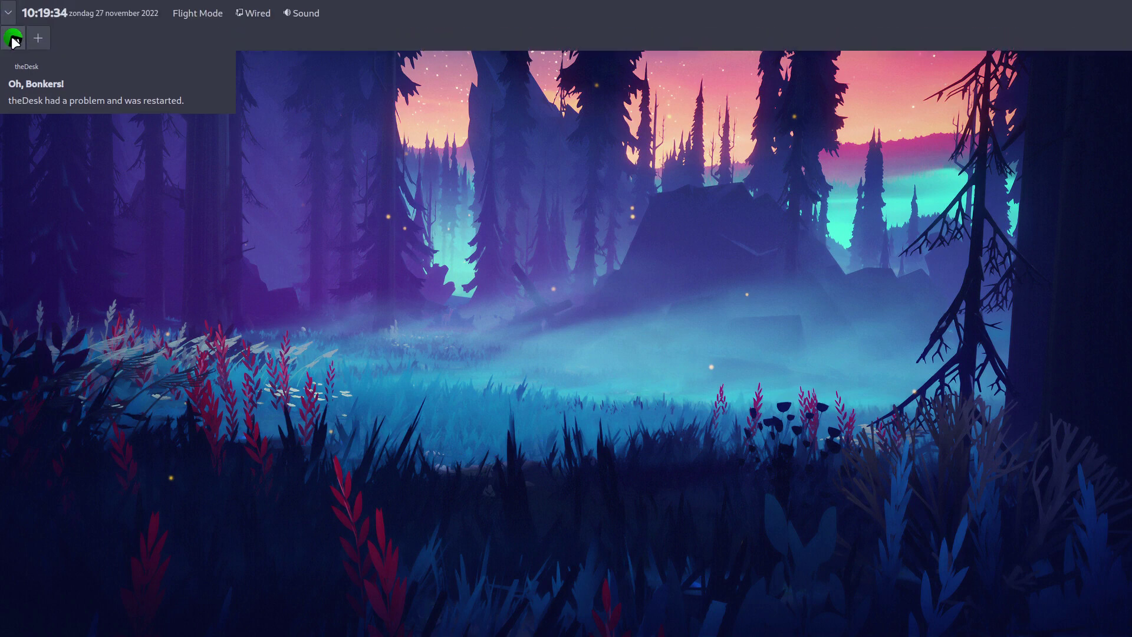
Step: Launch the Alacritty terminal by searching 'ala' in Gateway
click(13, 37)
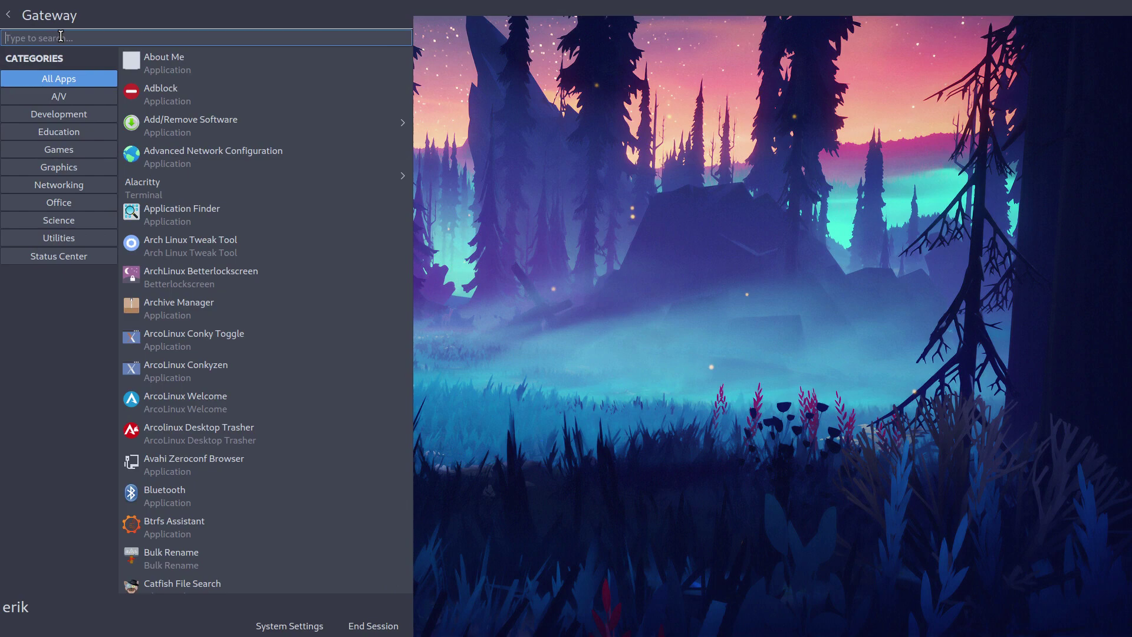
text(ala)
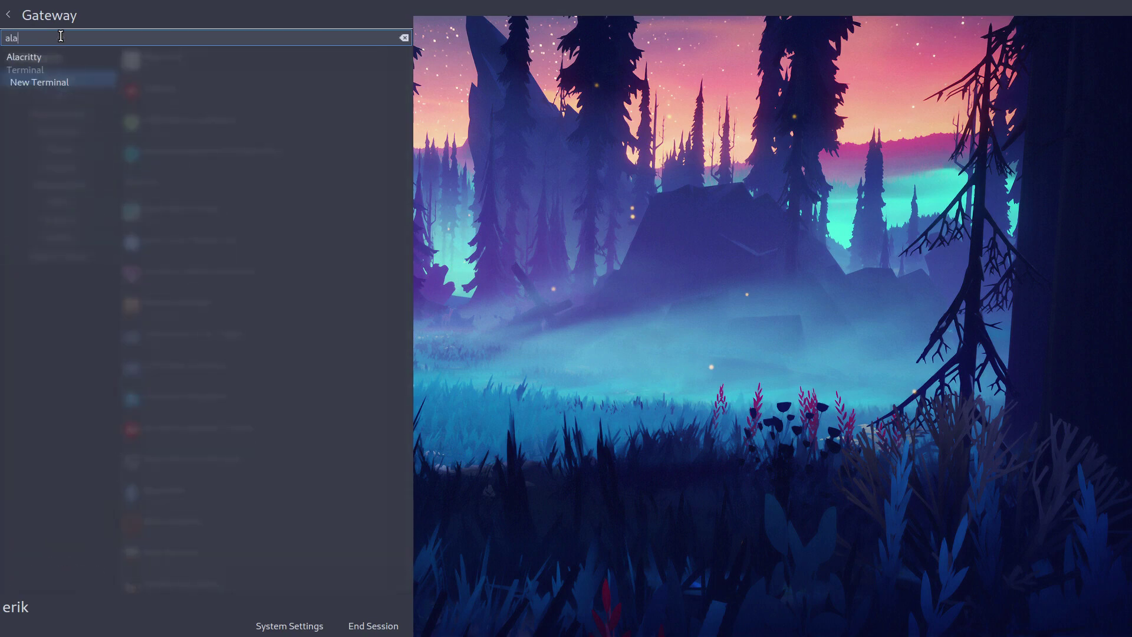
click(34, 59)
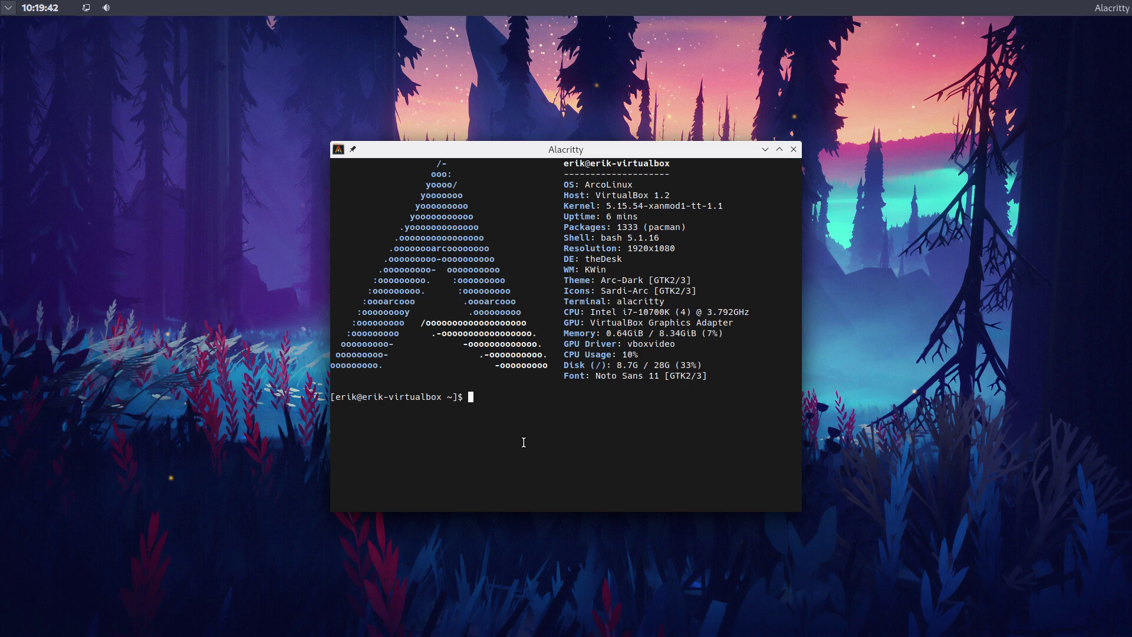
Step: Run update, decline the package upgrade with 'n', and close the terminal
text(update)
key(Return)
key(Return)
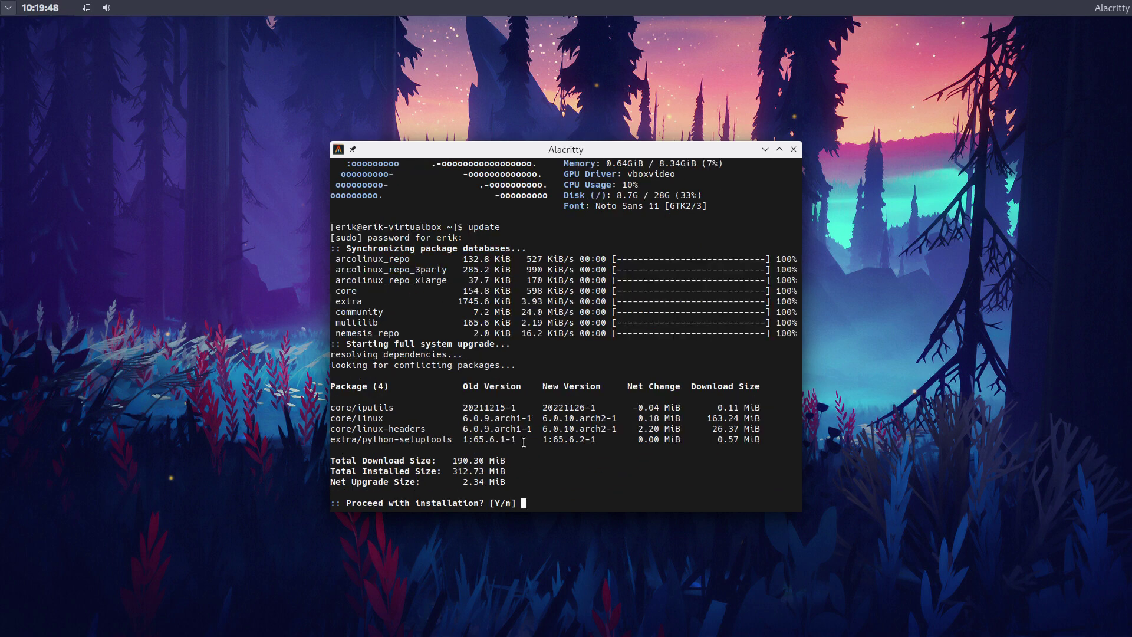
text(n)
key(Return)
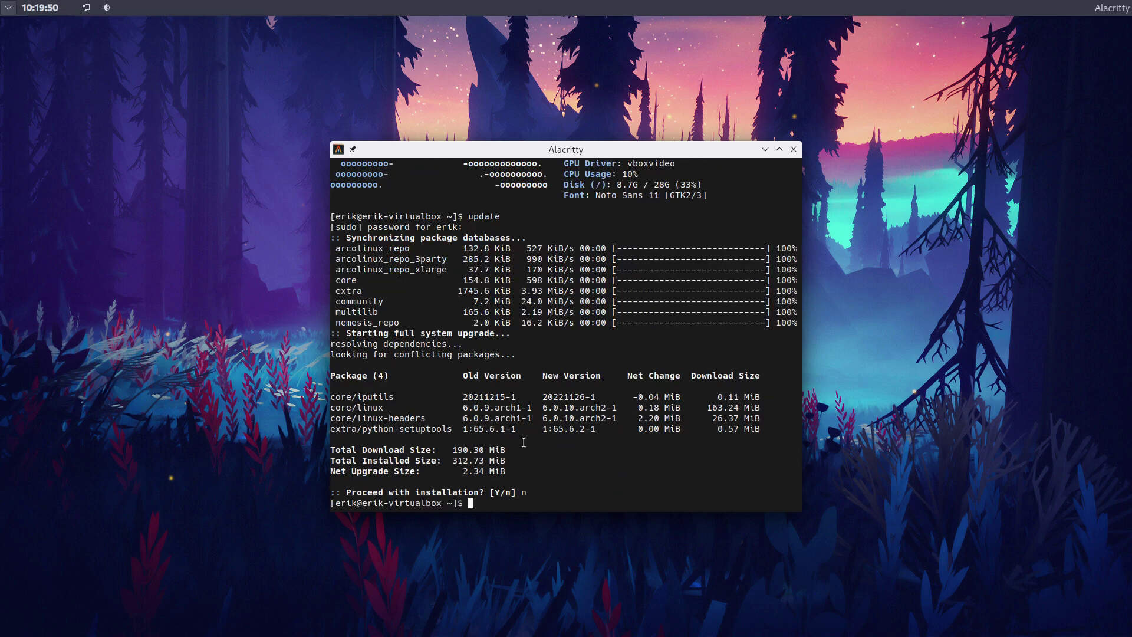
scroll(635, 329, up, 6)
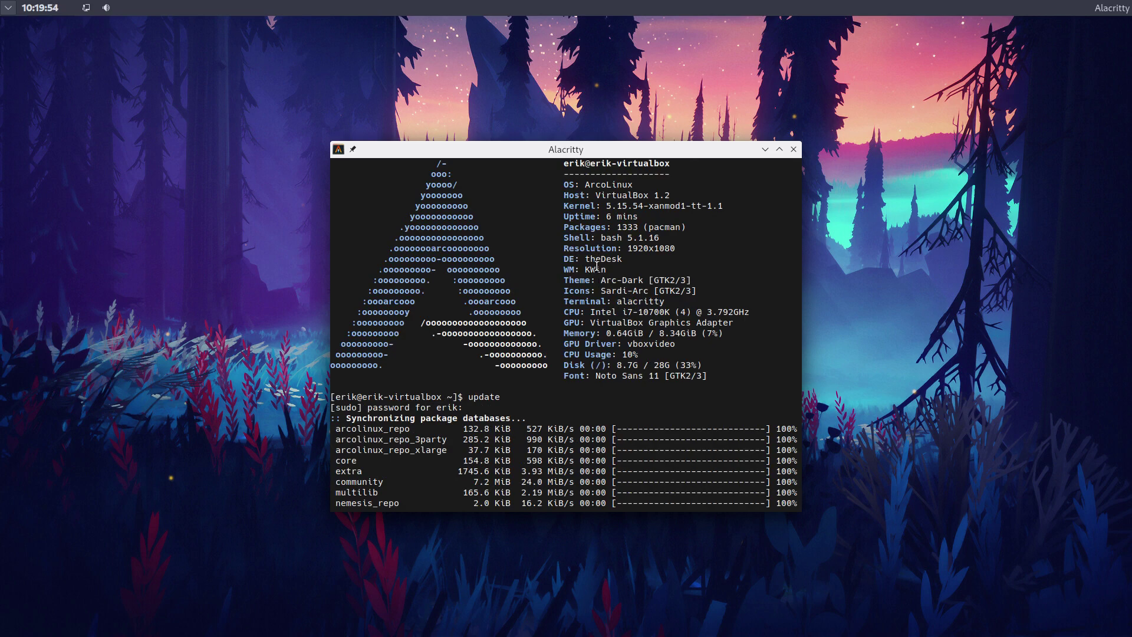
double_click(596, 269)
click(793, 150)
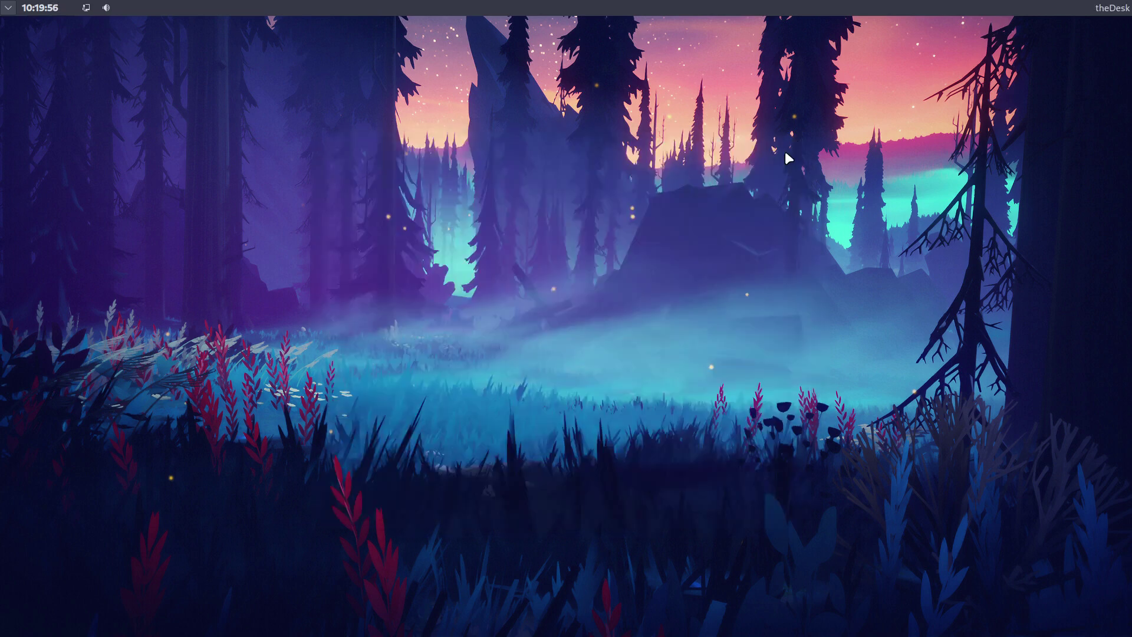
Step: Launch Sublime Text via a 'sub' search in Gateway, then relaunch theDesk after its crash
mouse_move(10, 27)
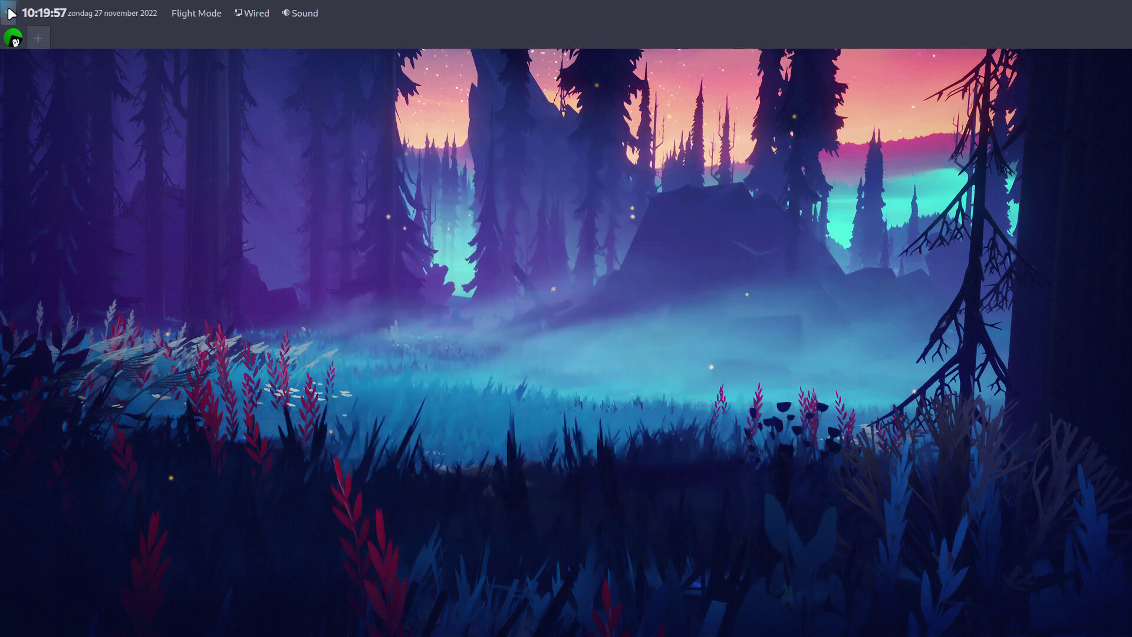
click(13, 38)
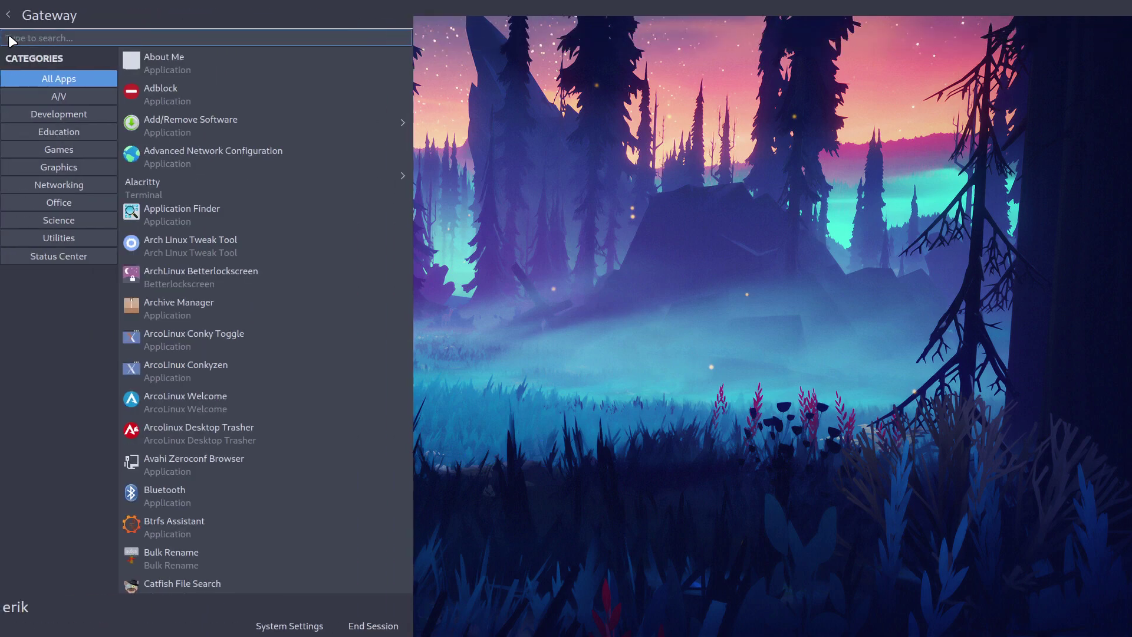
click(87, 239)
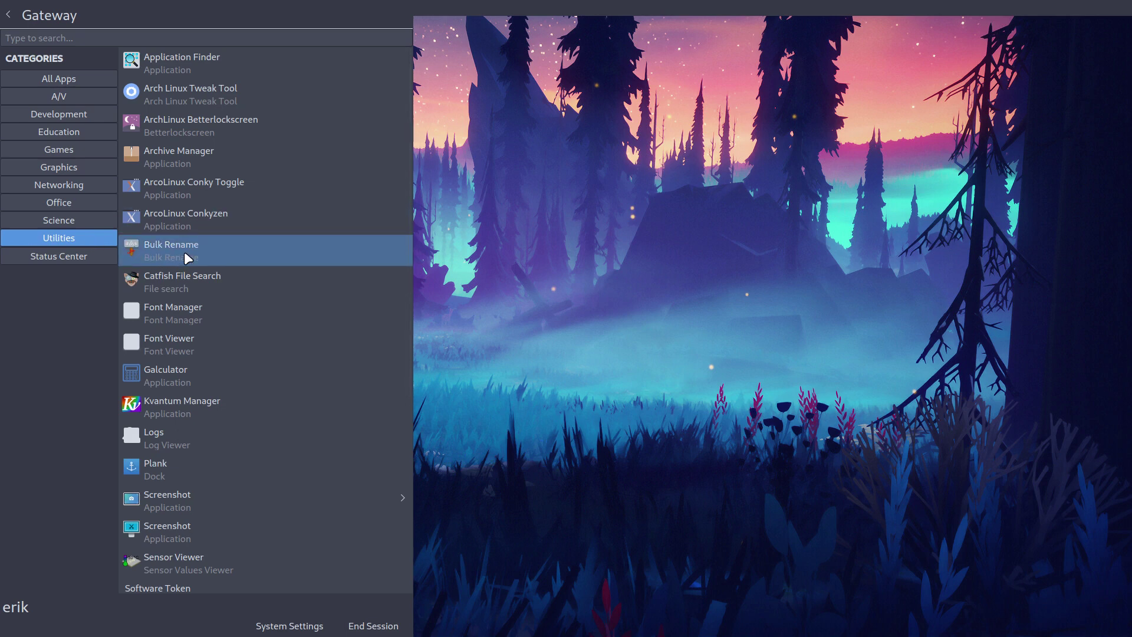
click(111, 45)
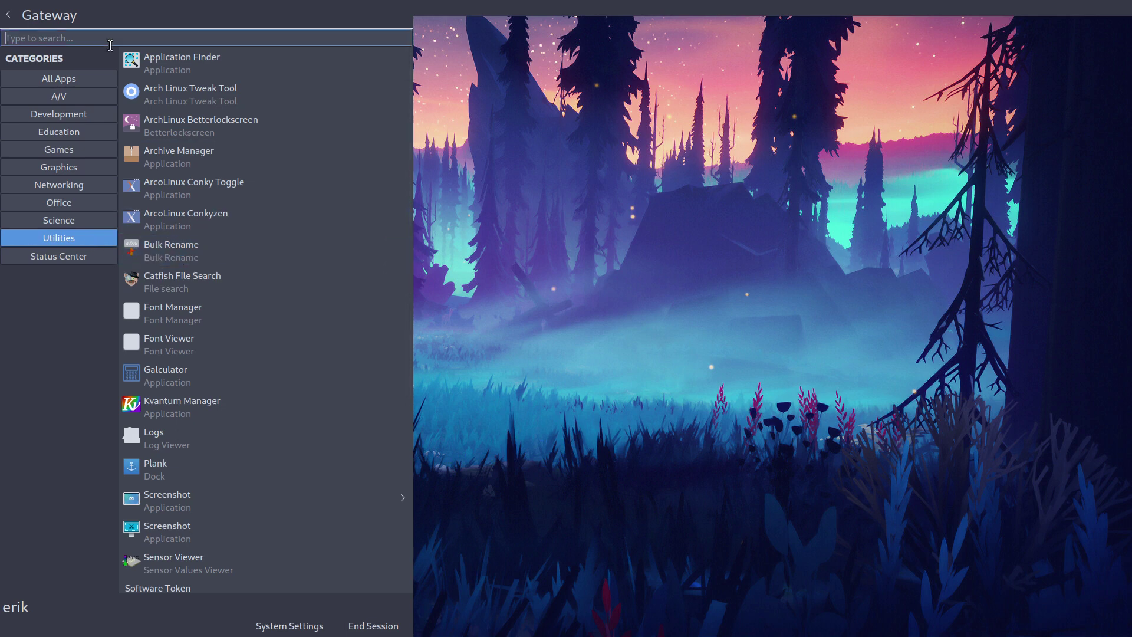
text(sub)
key(Return)
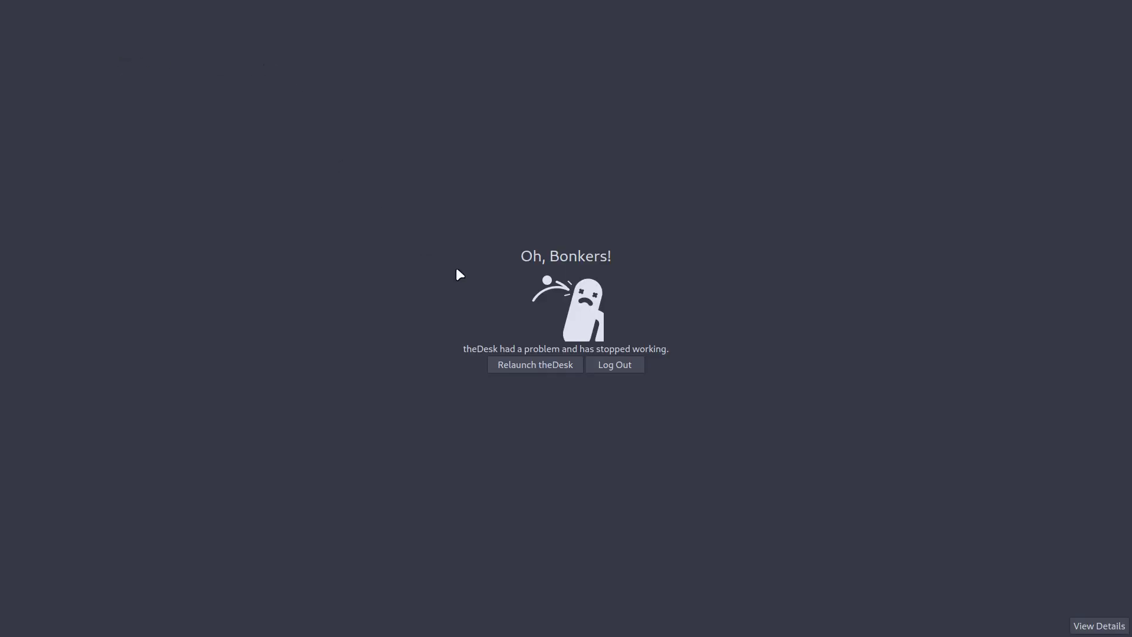
click(527, 364)
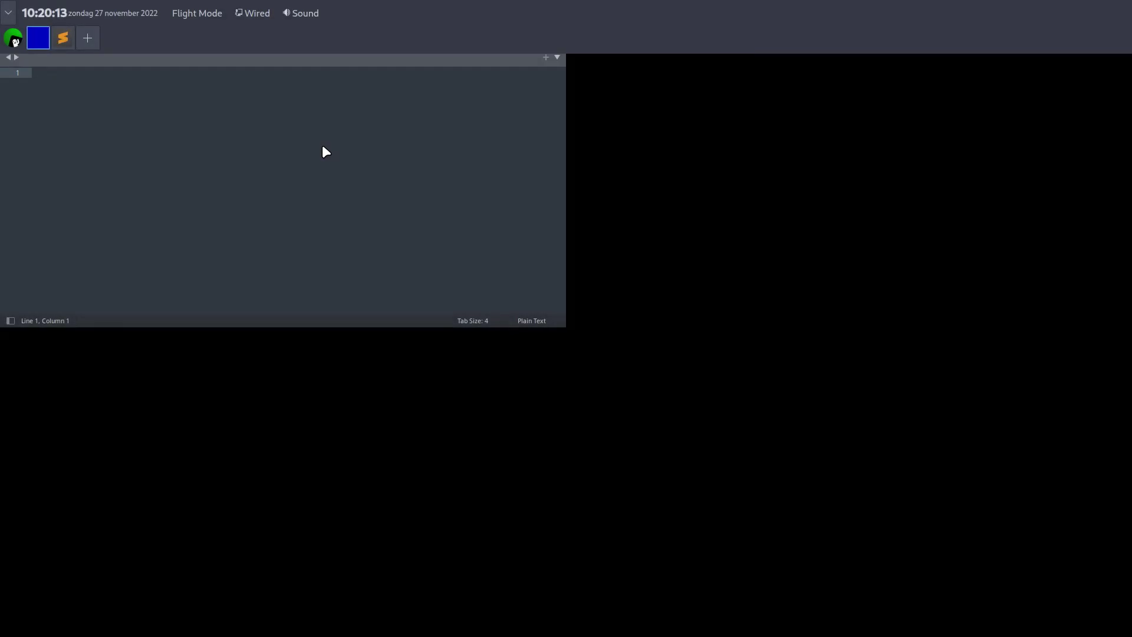
Step: Snap Sublime Text to the bottom-left quarter, left half, top-right and bottom-right quarters, then close it
drag(274, 29, 2, 24)
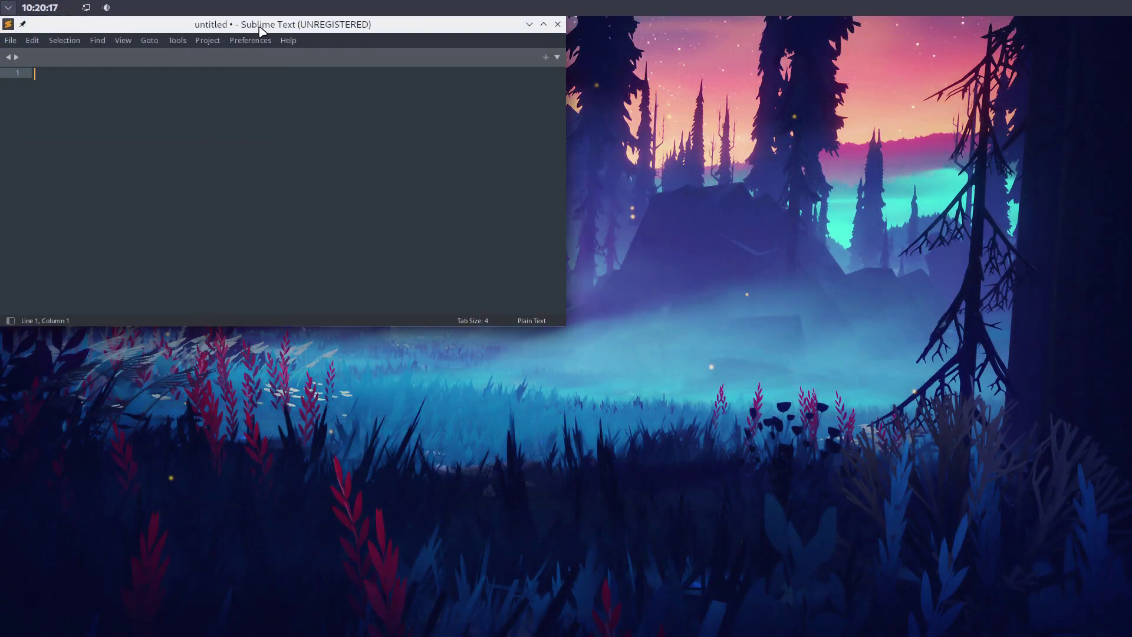
drag(262, 31, 2, 634)
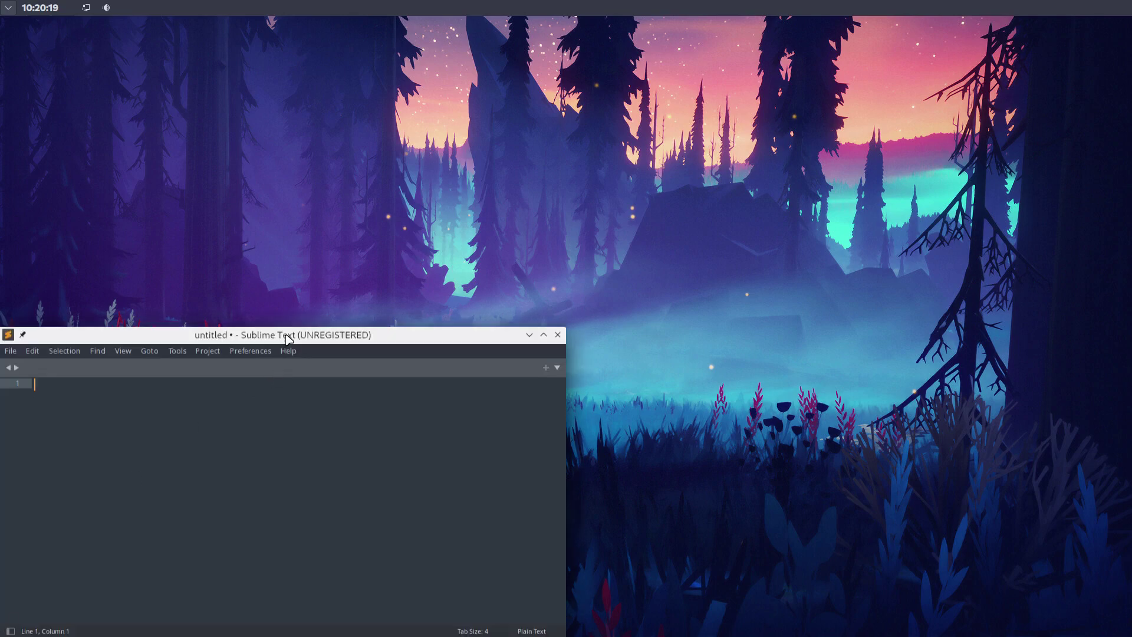
drag(288, 337, 2, 277)
drag(331, 28, 1110, 31)
drag(958, 27, 1129, 634)
drag(946, 336, 1130, 302)
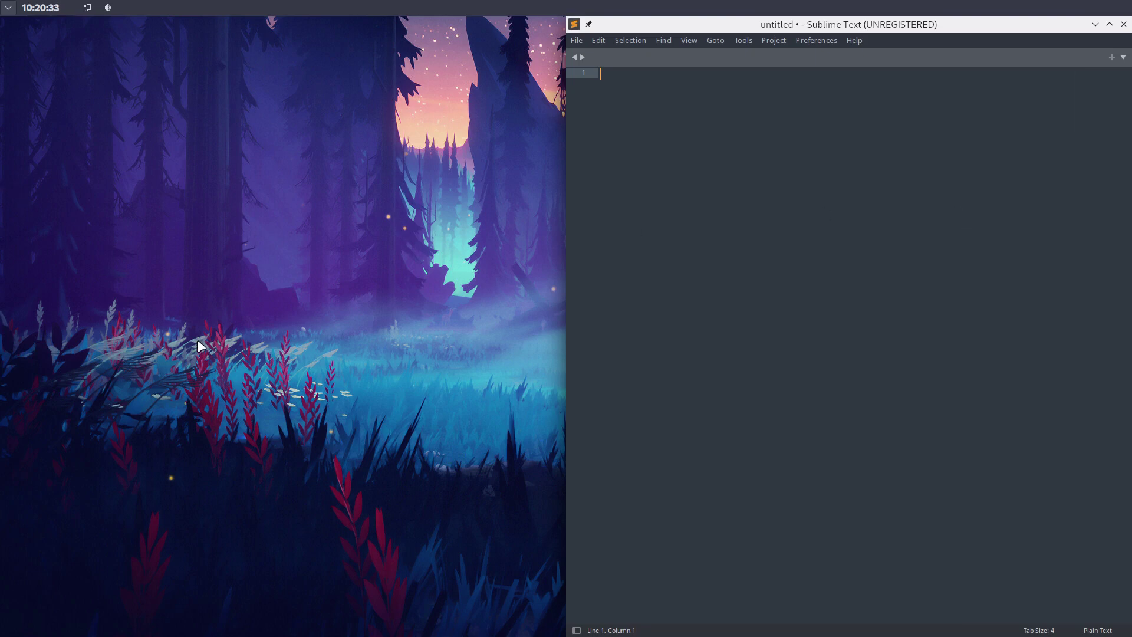
click(1123, 24)
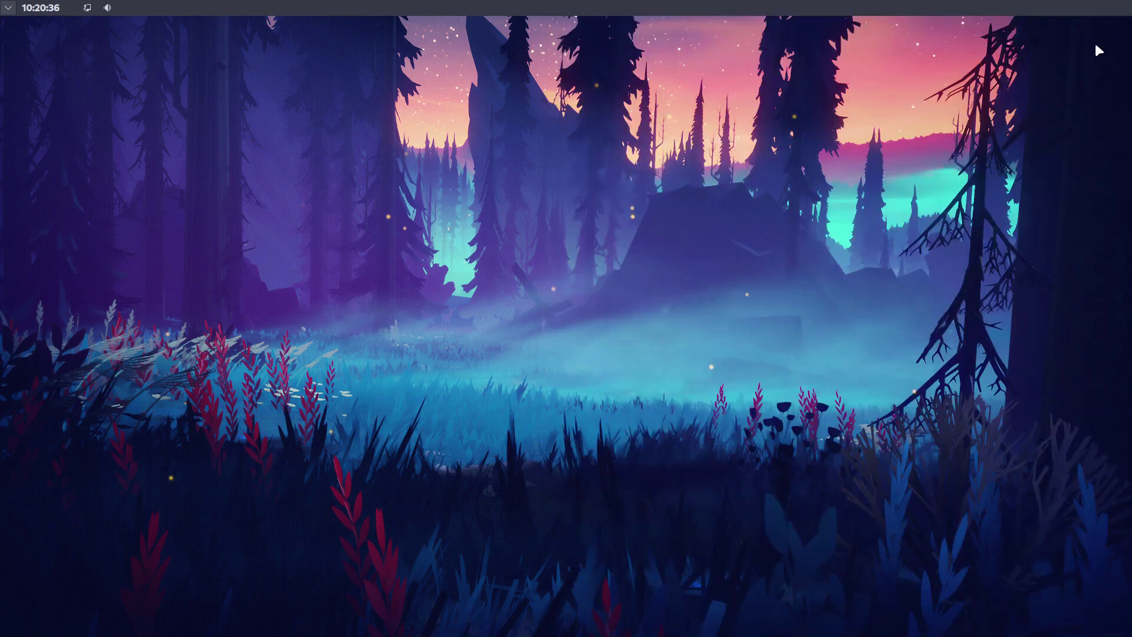
Step: Turn on Redshift colour filtering in Status Center, then close it
click(31, 9)
click(119, 10)
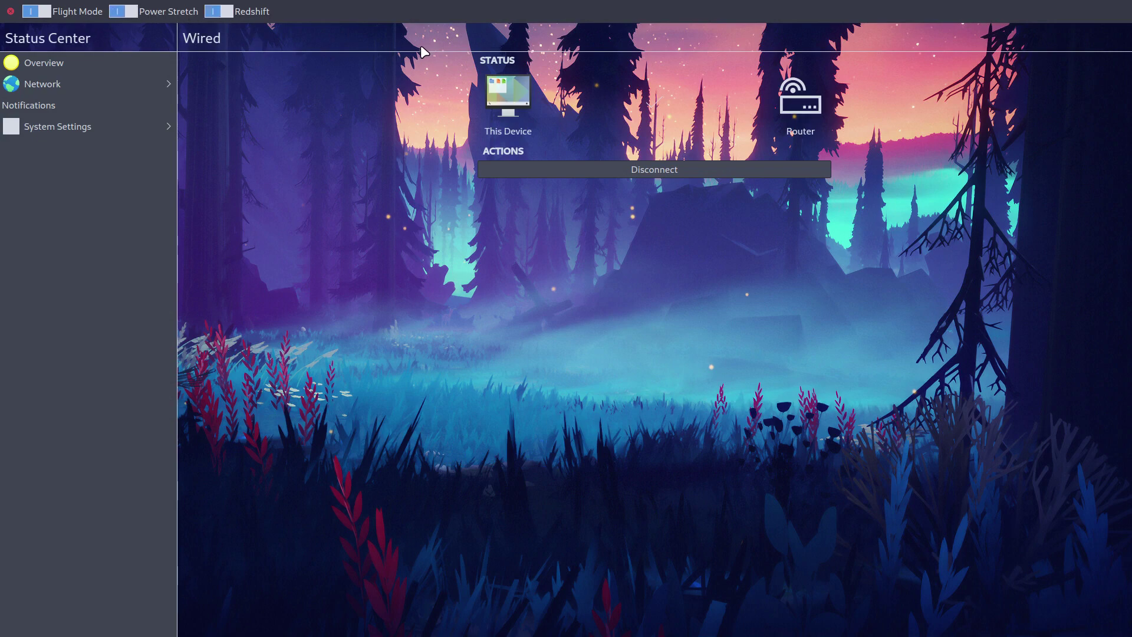
click(11, 12)
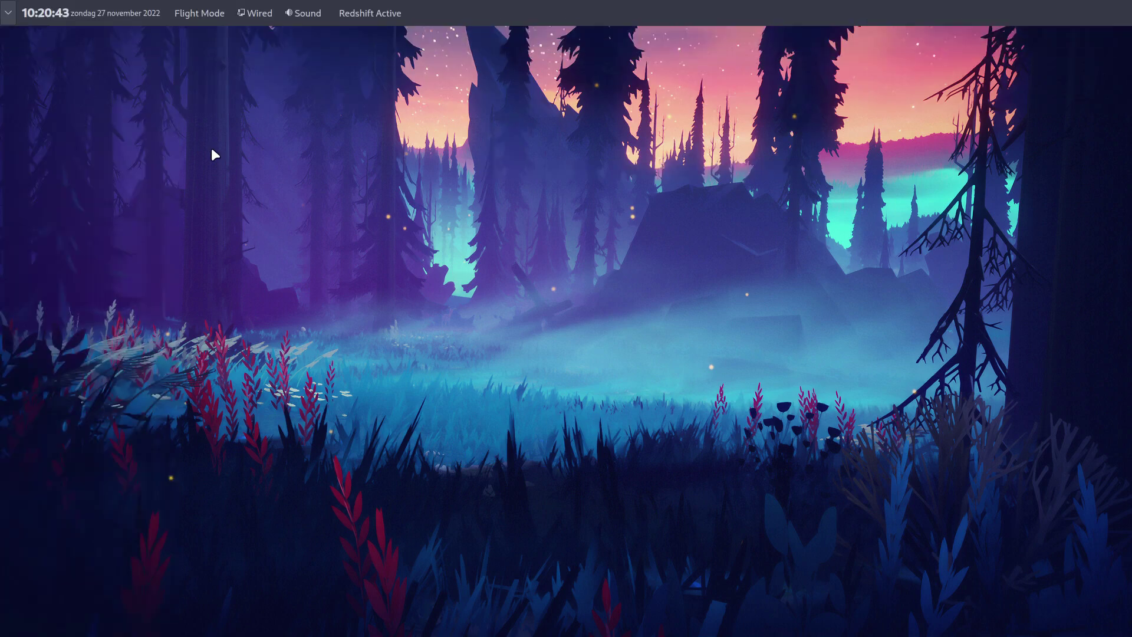
mouse_move(88, 8)
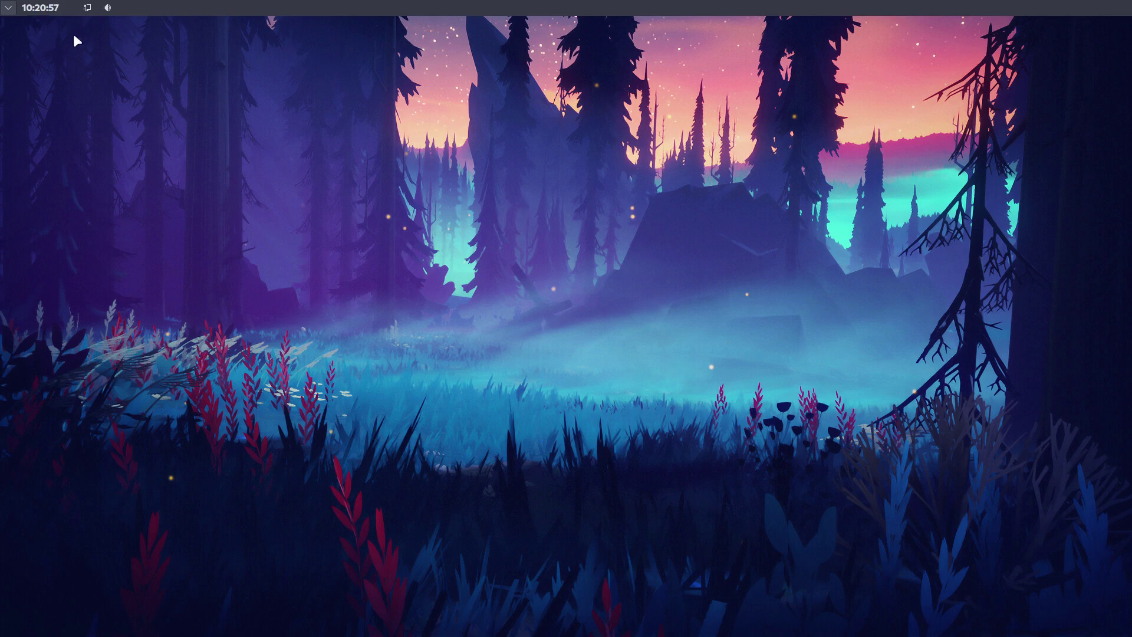
Step: Launch Btrfs Assistant via a 'btr' search in Gateway and authenticate with the account password
click(10, 14)
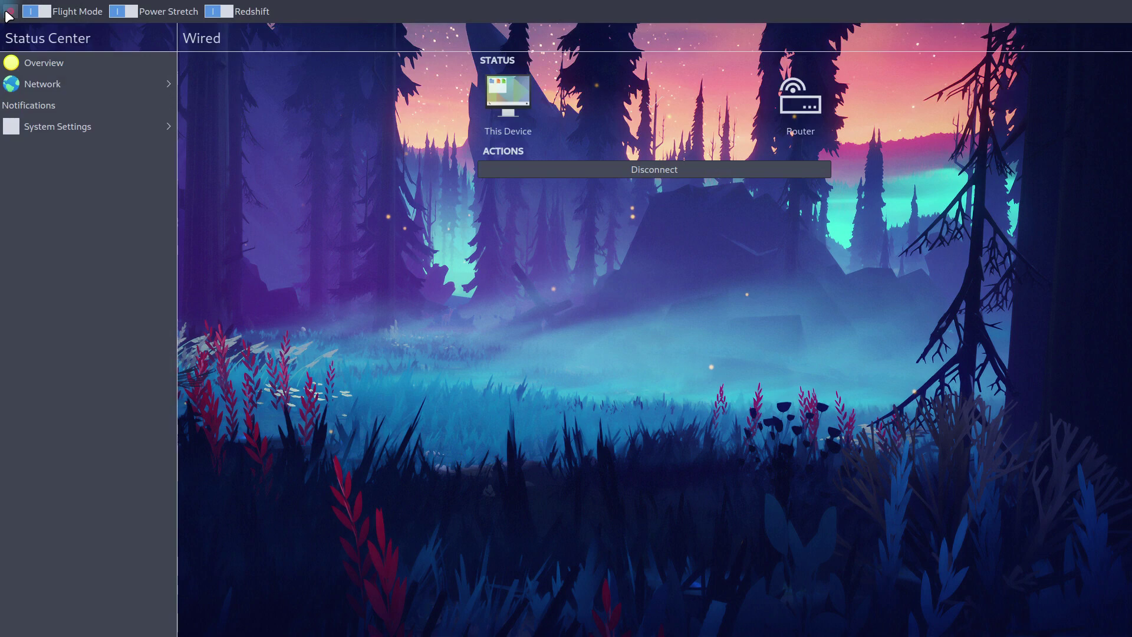
click(10, 15)
click(12, 36)
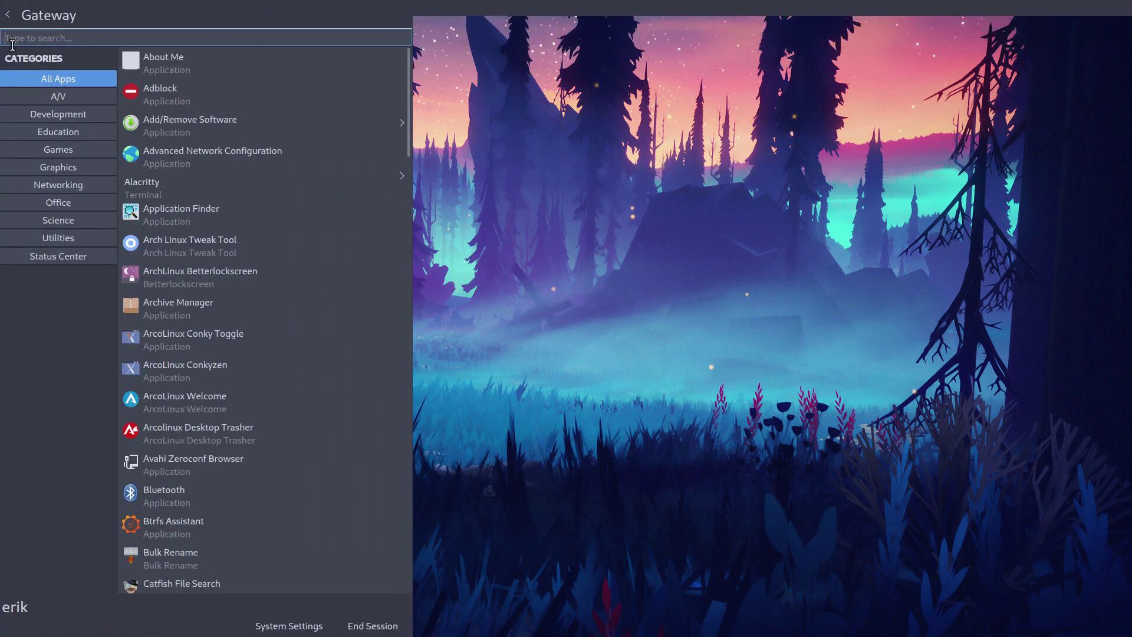
click(72, 237)
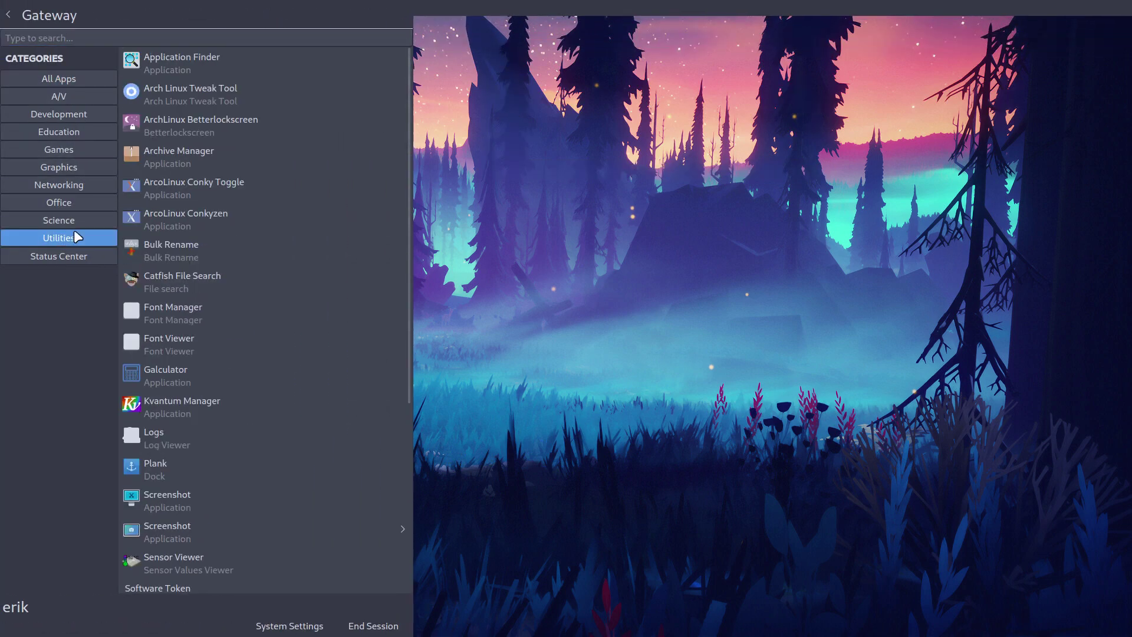
click(51, 37)
text(btr)
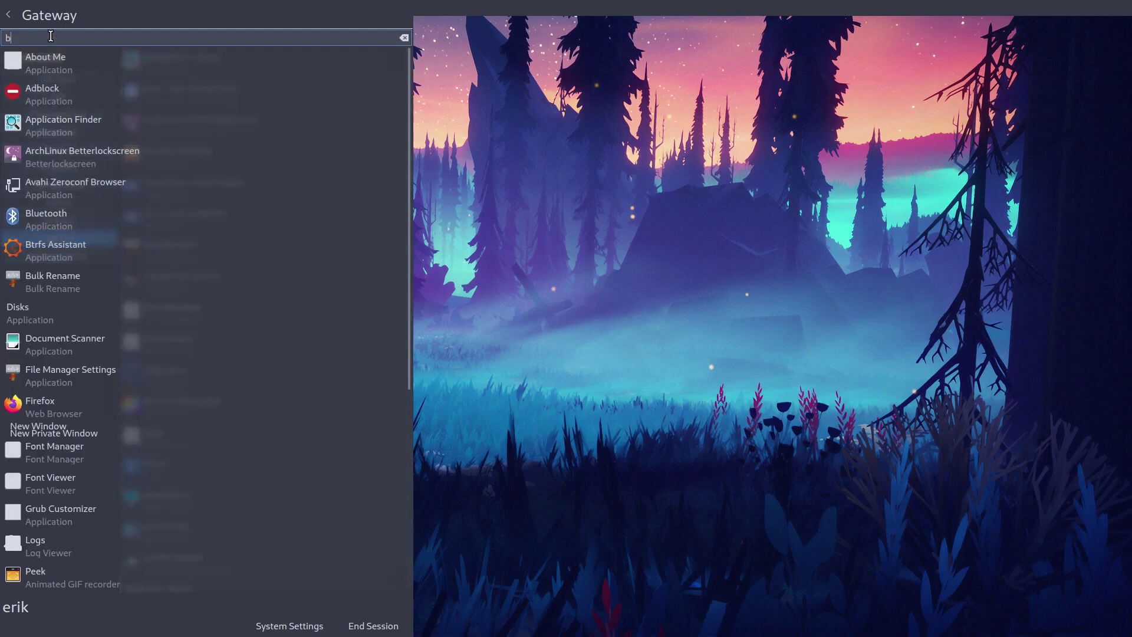
click(66, 59)
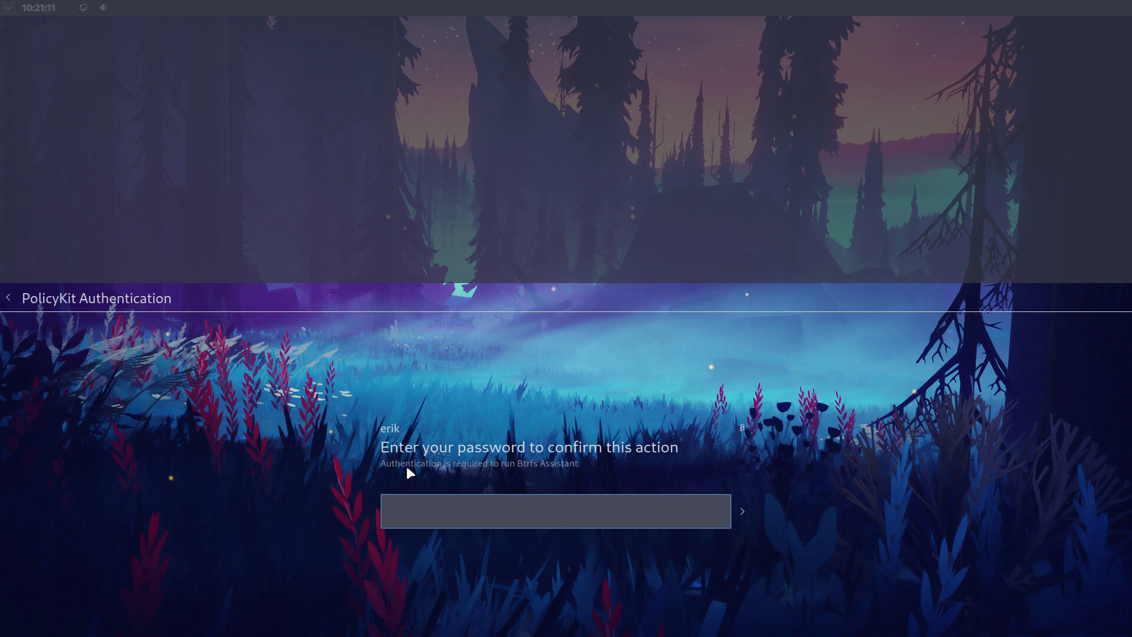
text(******)
key(Return)
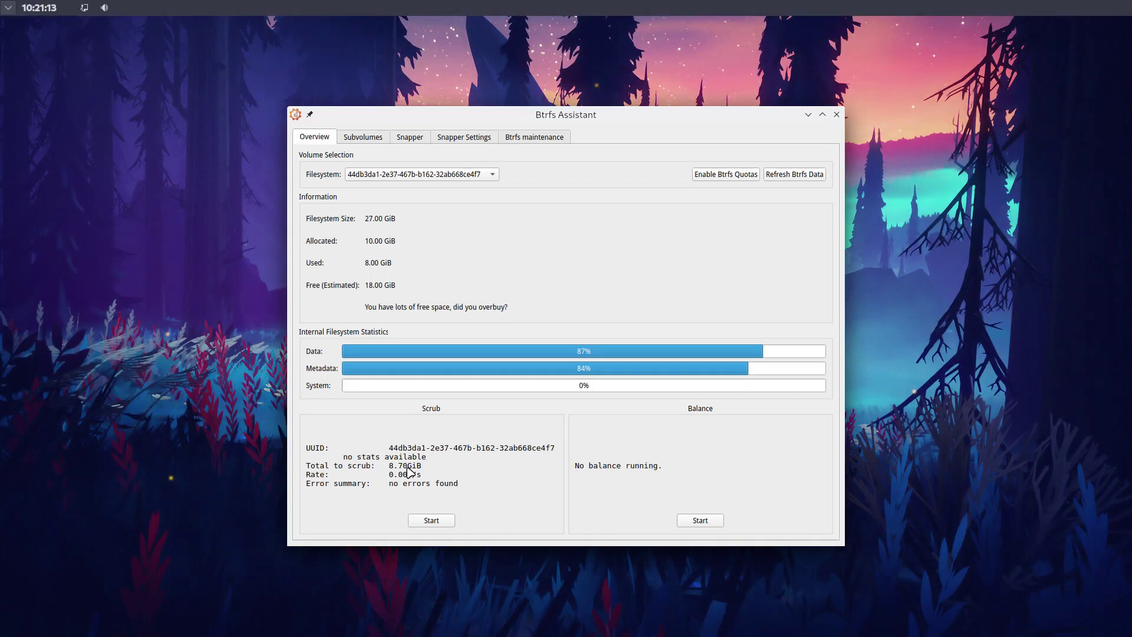
Step: Select snapshot 1 (pacman -S spotify) in Snapper's Browse/Restore list
click(422, 137)
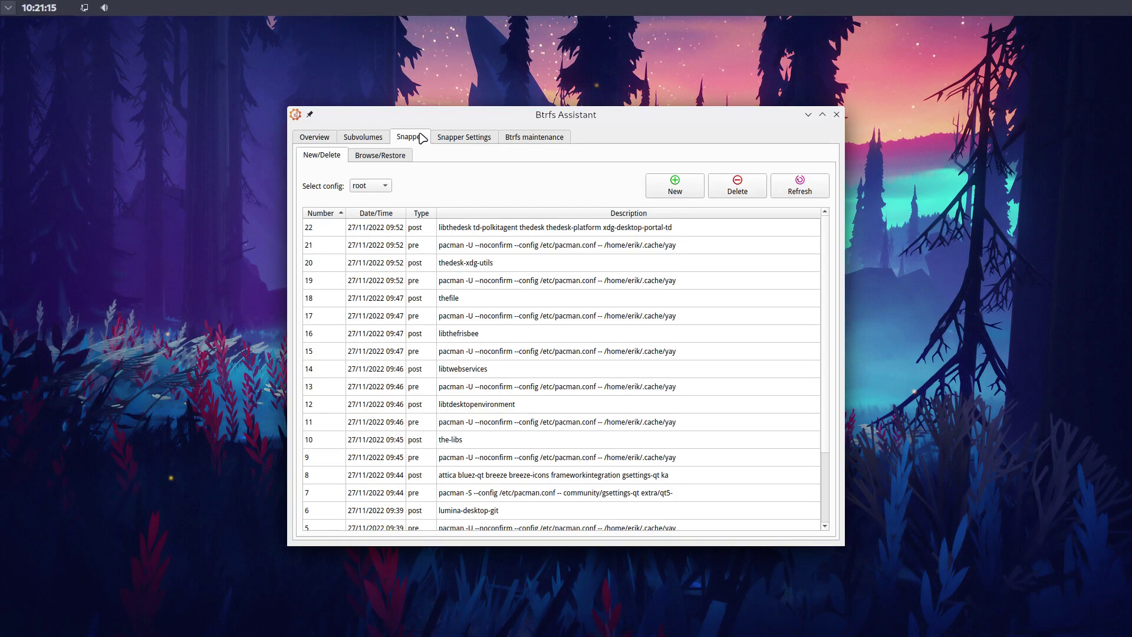
click(385, 156)
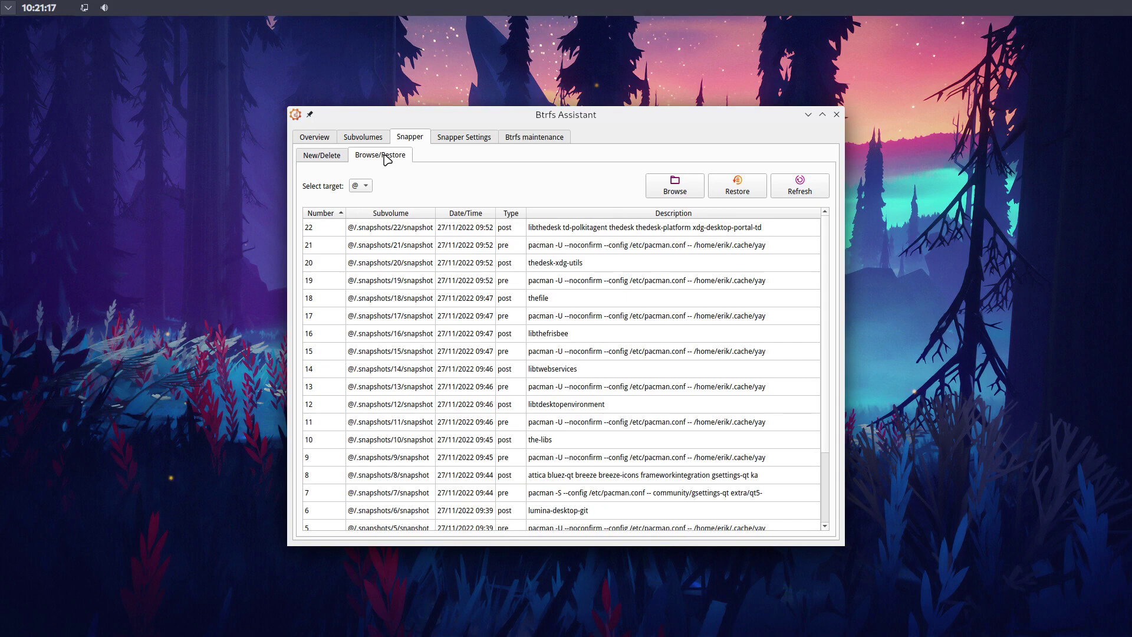
scroll(591, 270, down, 2)
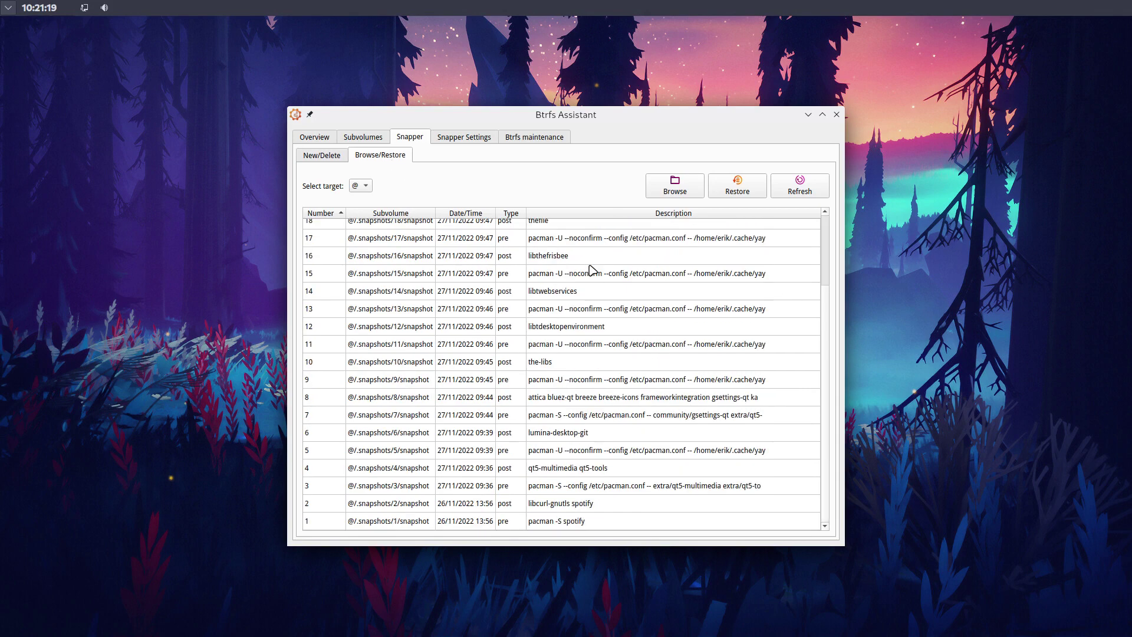
click(554, 523)
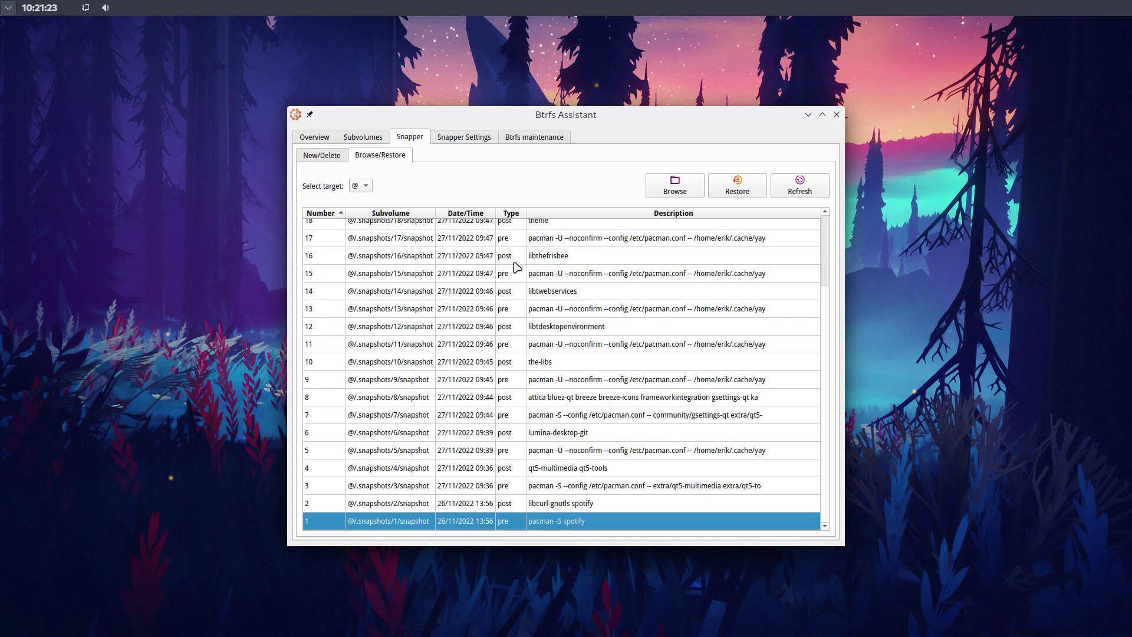
scroll(527, 289, up, 1)
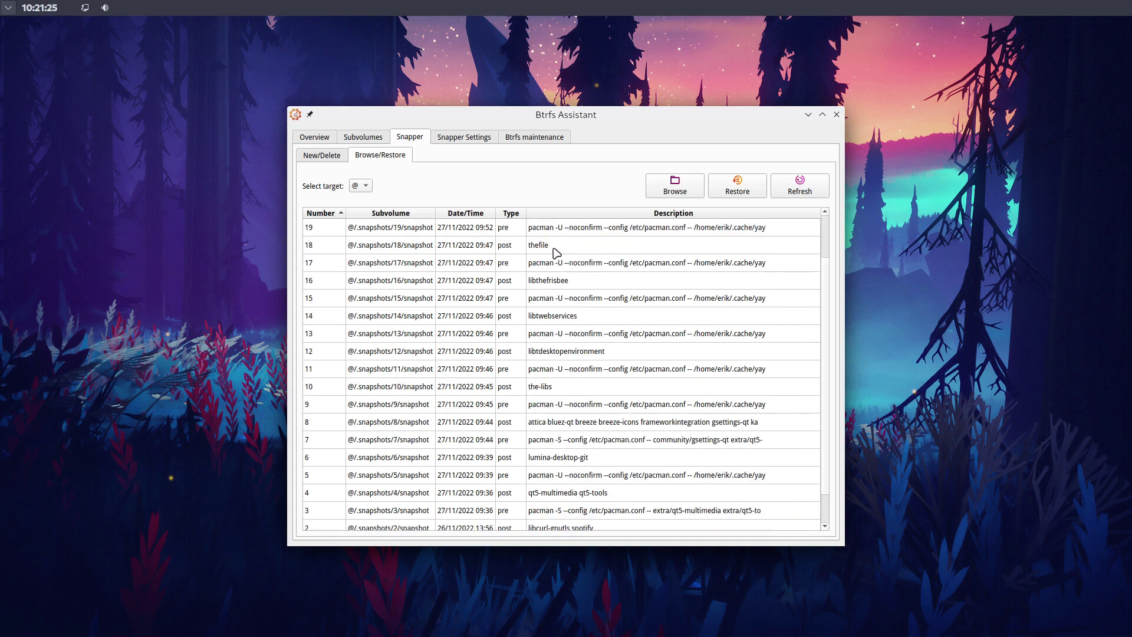
scroll(554, 252, down, 1)
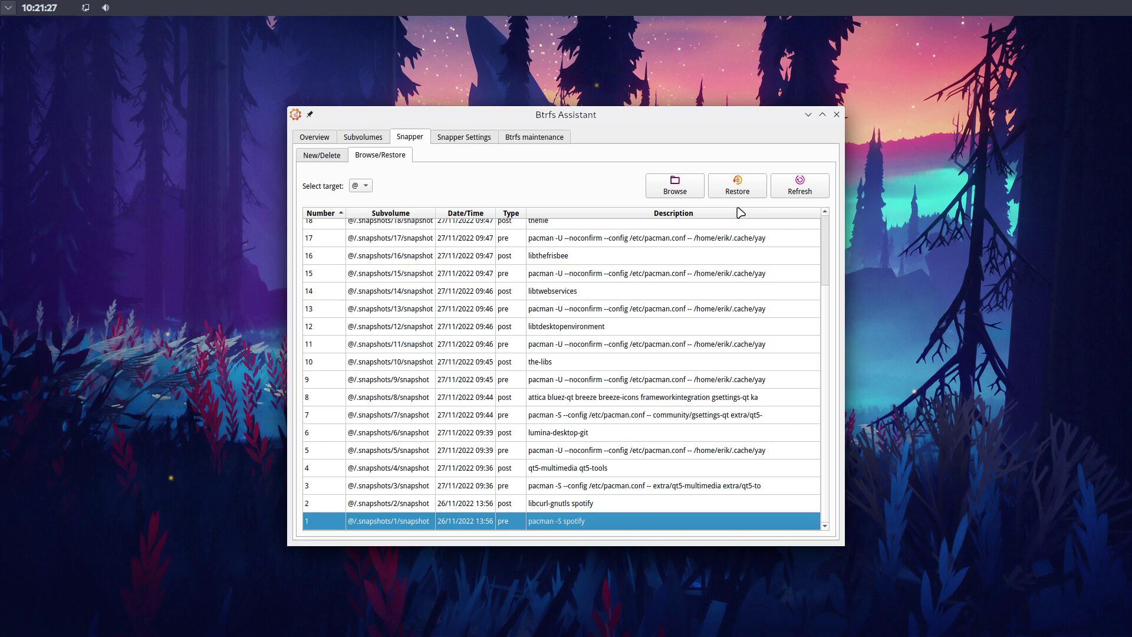
Step: Restore snapshot 1 to @ with a named backup of the original, then close Btrfs Assistant
click(738, 187)
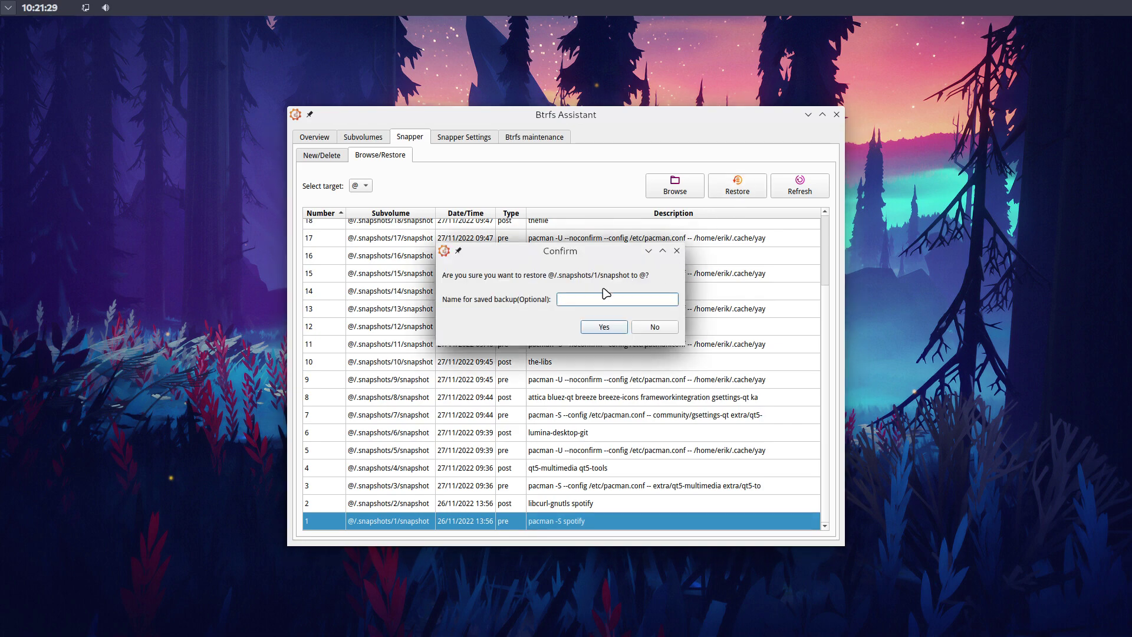
text(erik)
key(Return)
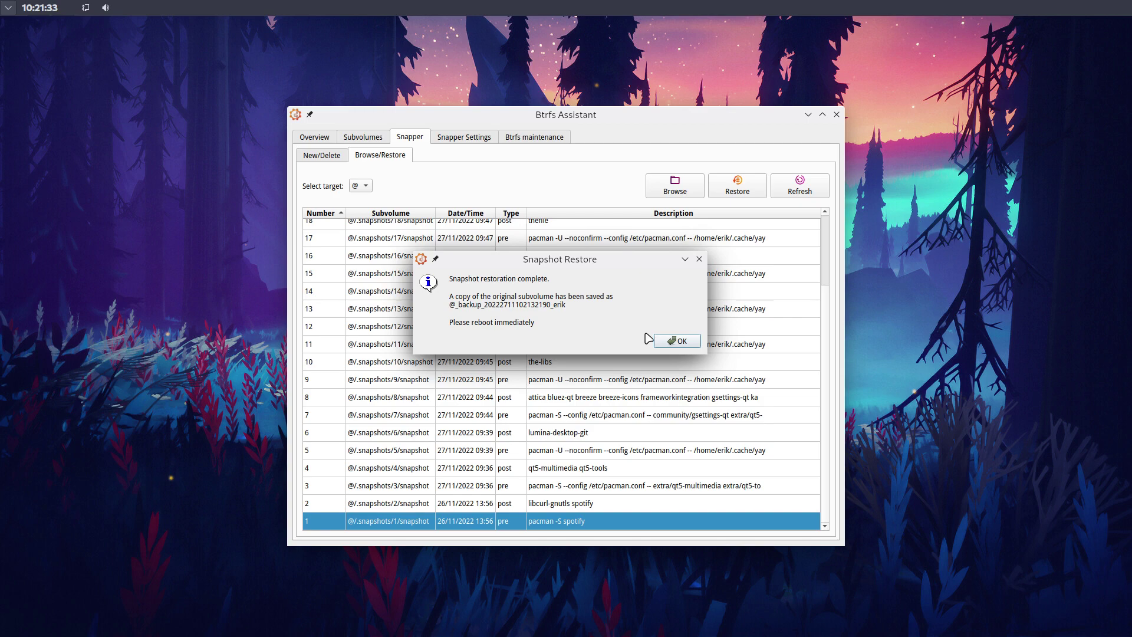
click(671, 340)
click(837, 115)
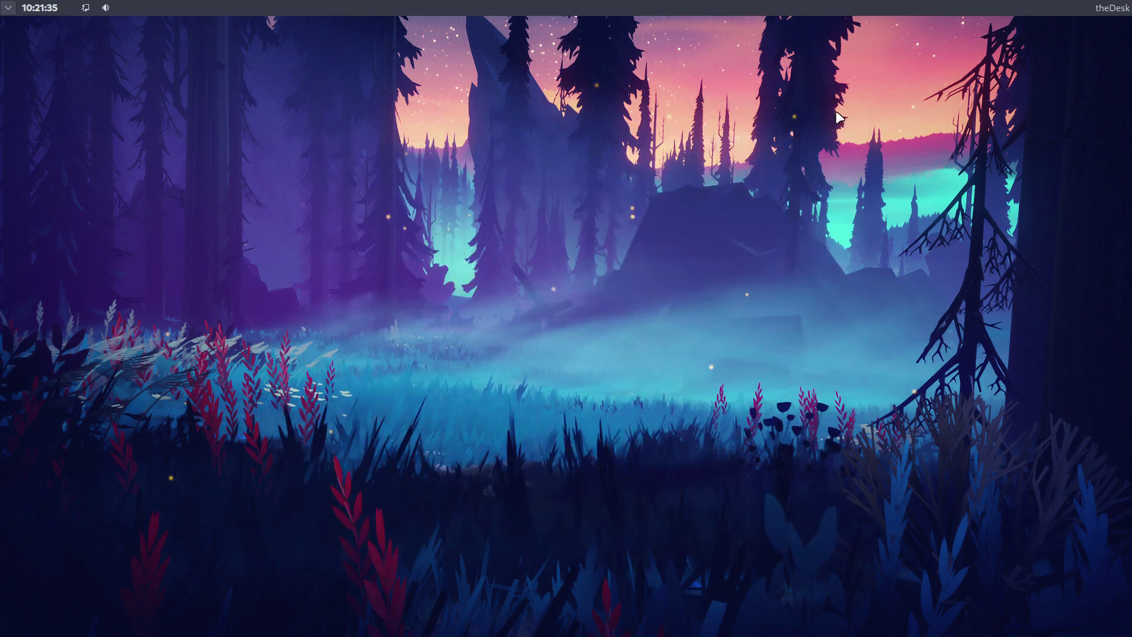
Step: Use End Session in theDesk's Gateway launcher to reboot into the restored ArcoLinux Xfce desktop
mouse_move(133, 8)
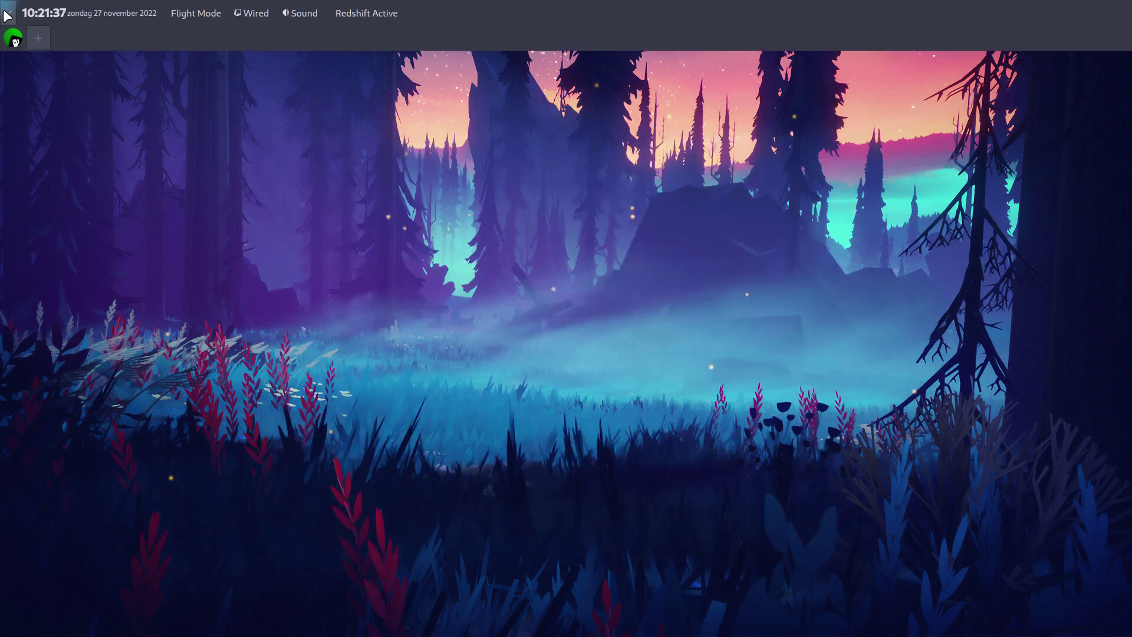
click(13, 38)
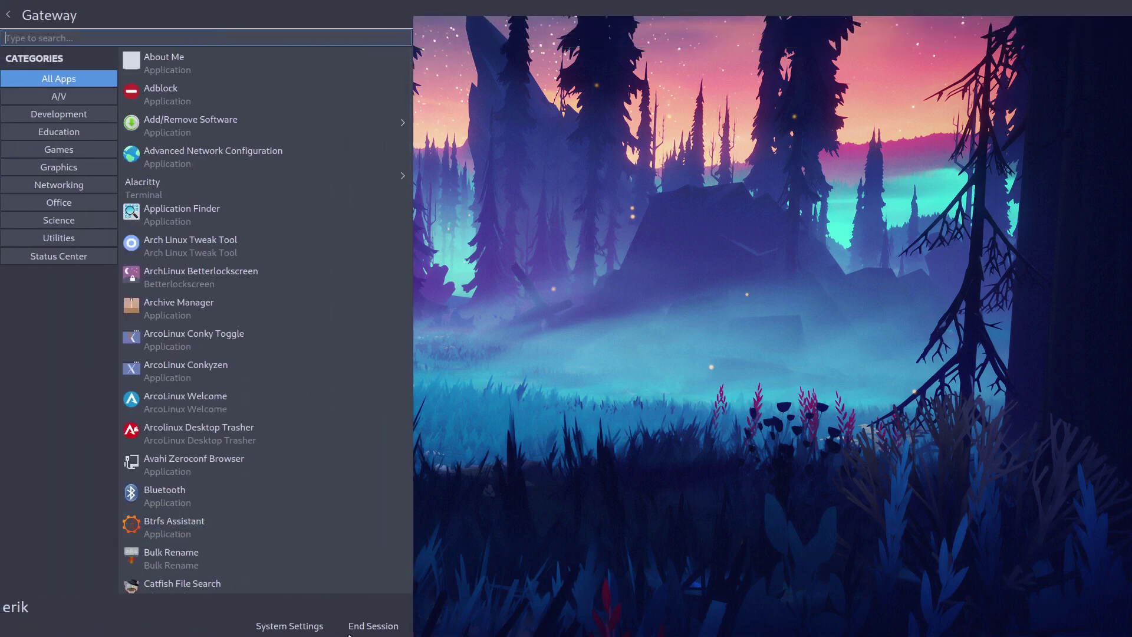
click(437, 569)
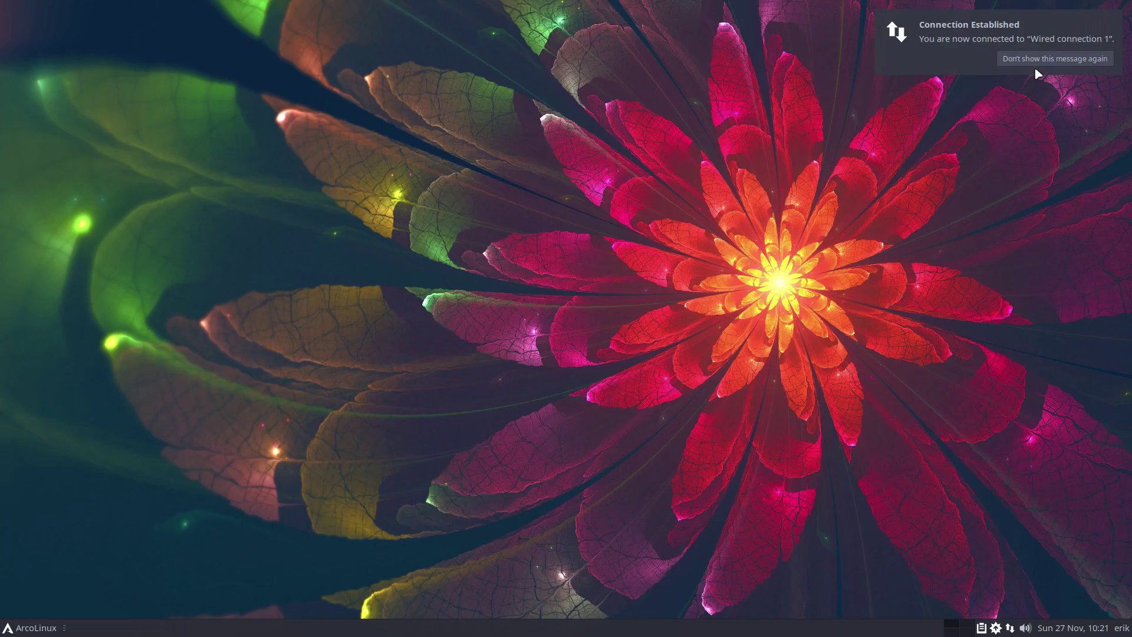
Step: Permanently hide the connection notice, confirm the xfce.desktop session with xd in Alacritty, then close the terminal
click(1036, 64)
key(ctrl+alt+Return)
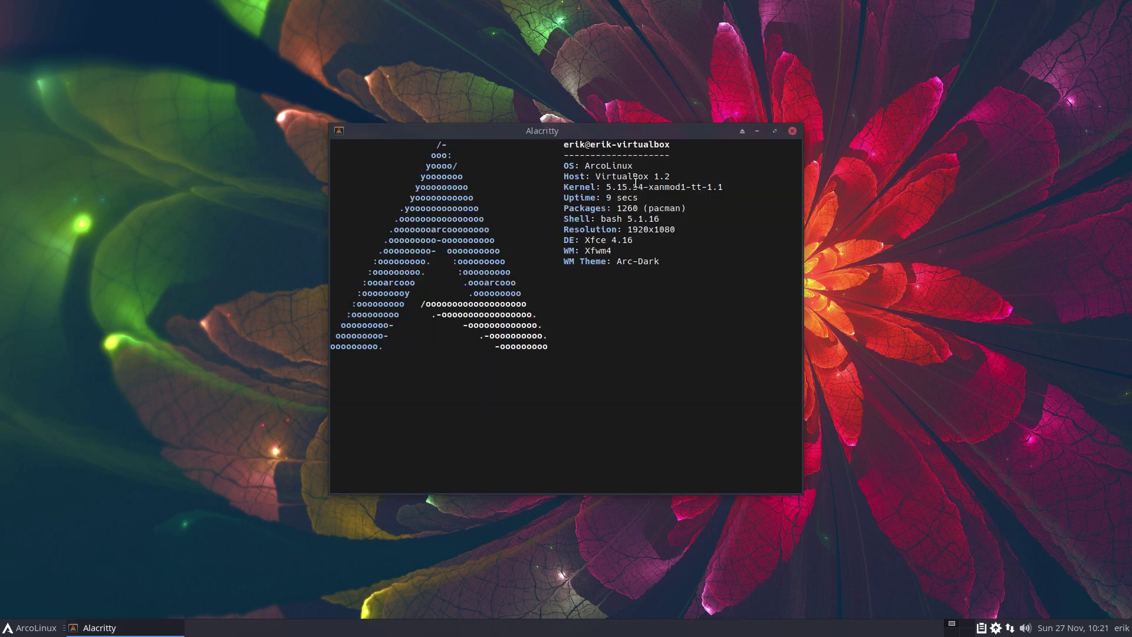
text(xd)
key(Return)
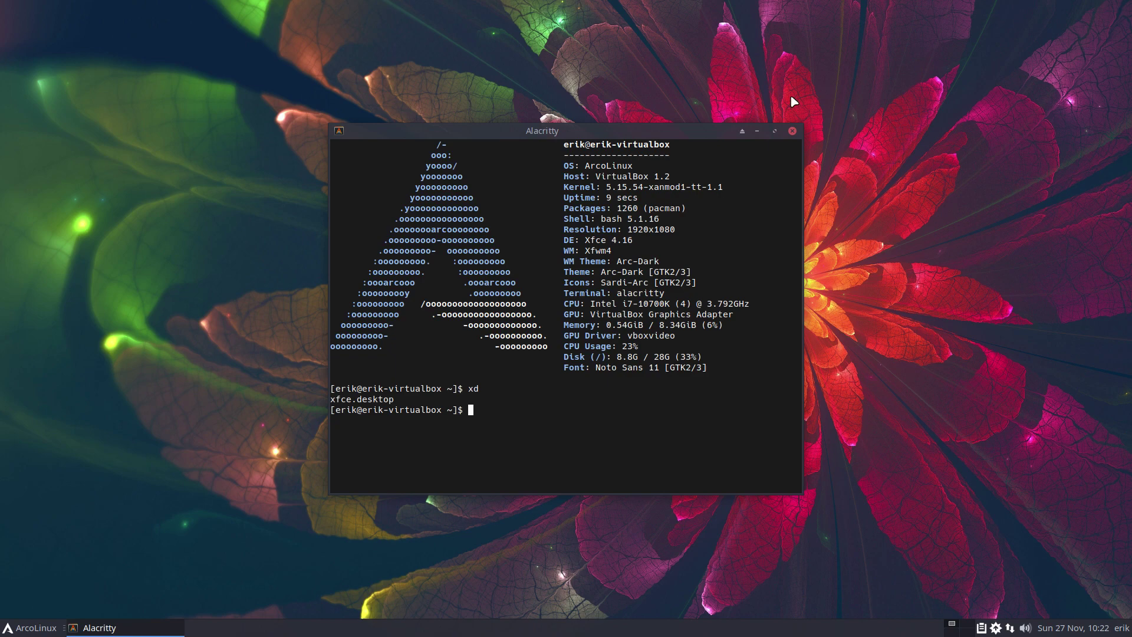
click(793, 131)
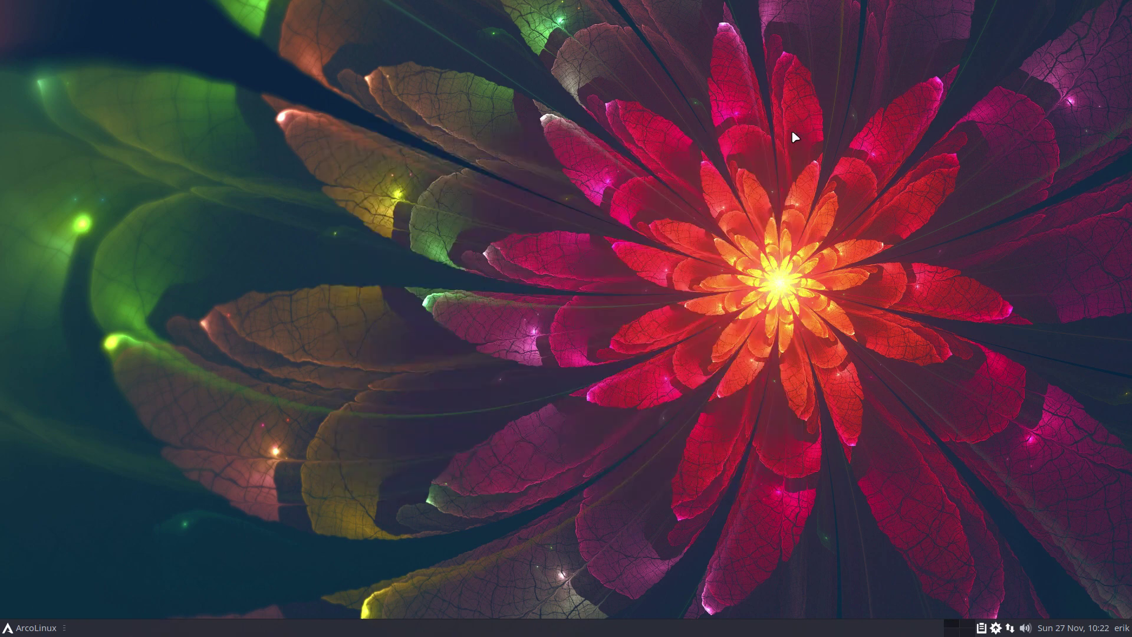